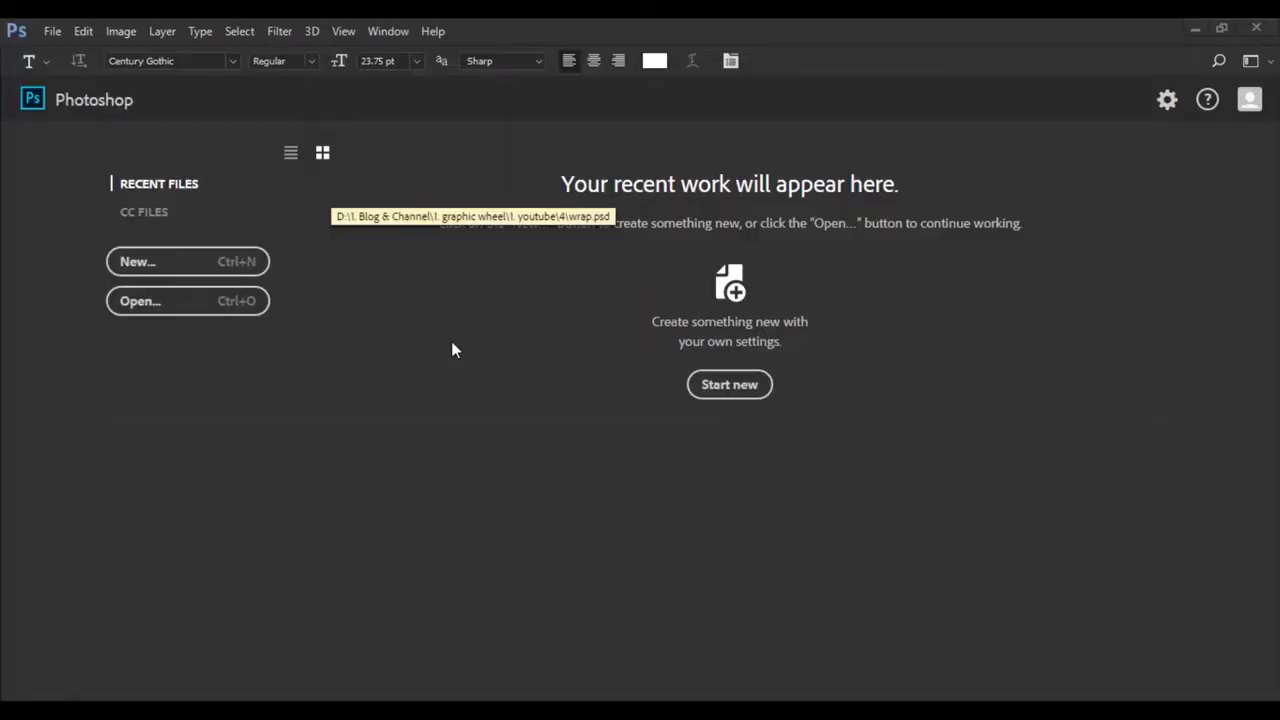
# Create a blank Untitled-1 web document, 800 px wide by 600 px high at 72 ppi.
pyautogui.click(214, 263)
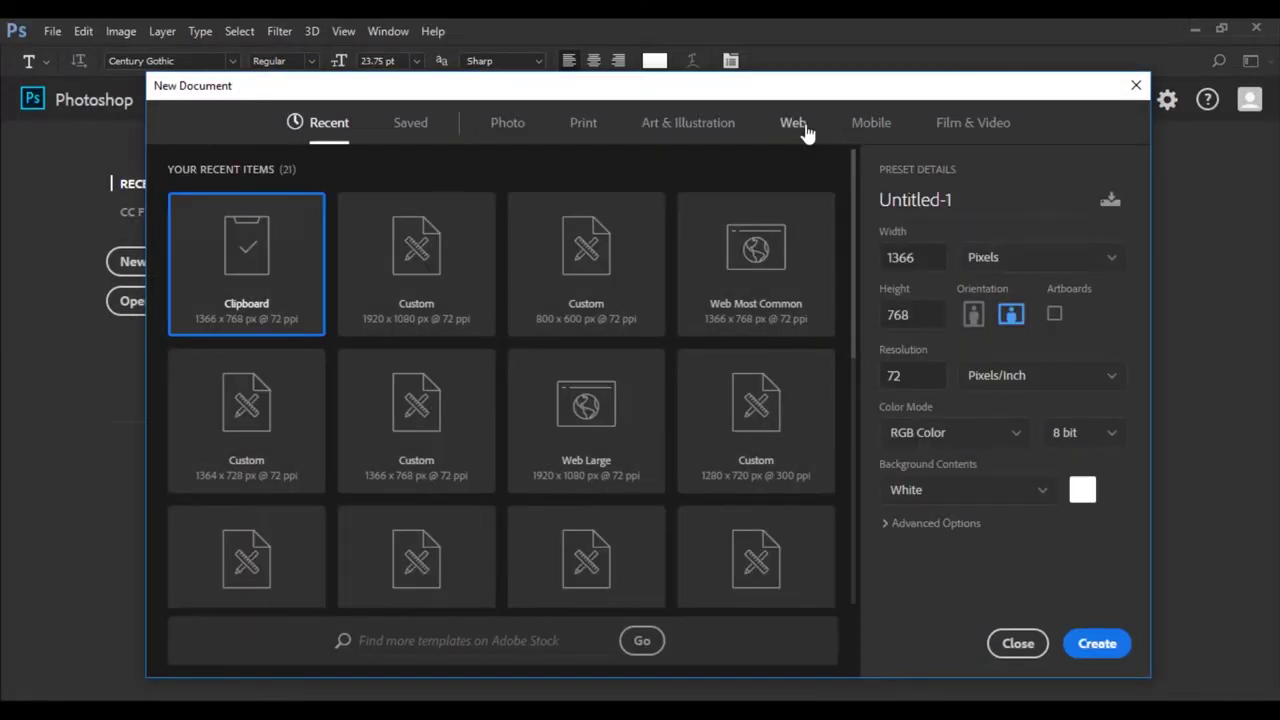
pyautogui.moveTo(914, 257); pyautogui.dragTo(865, 262)
pyautogui.write('800')
pyautogui.press('Tab')
pyautogui.write('600')
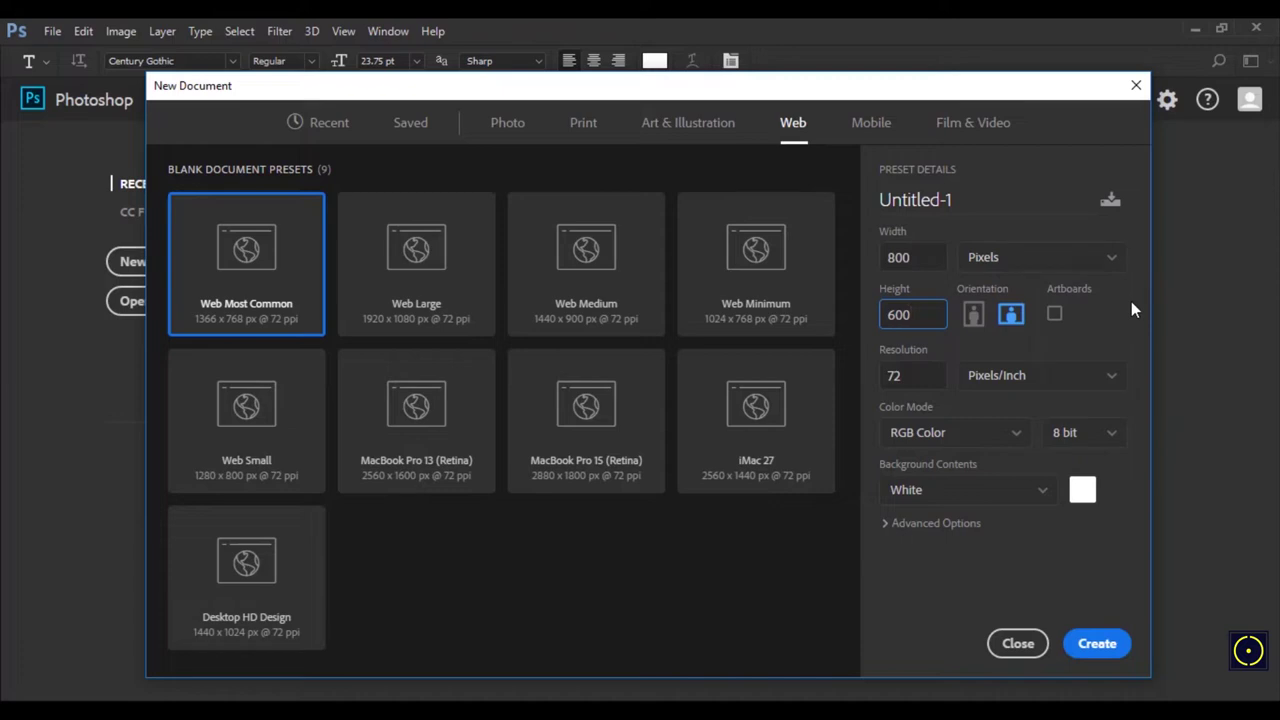
pyautogui.click(917, 384)
pyautogui.click(1096, 646)
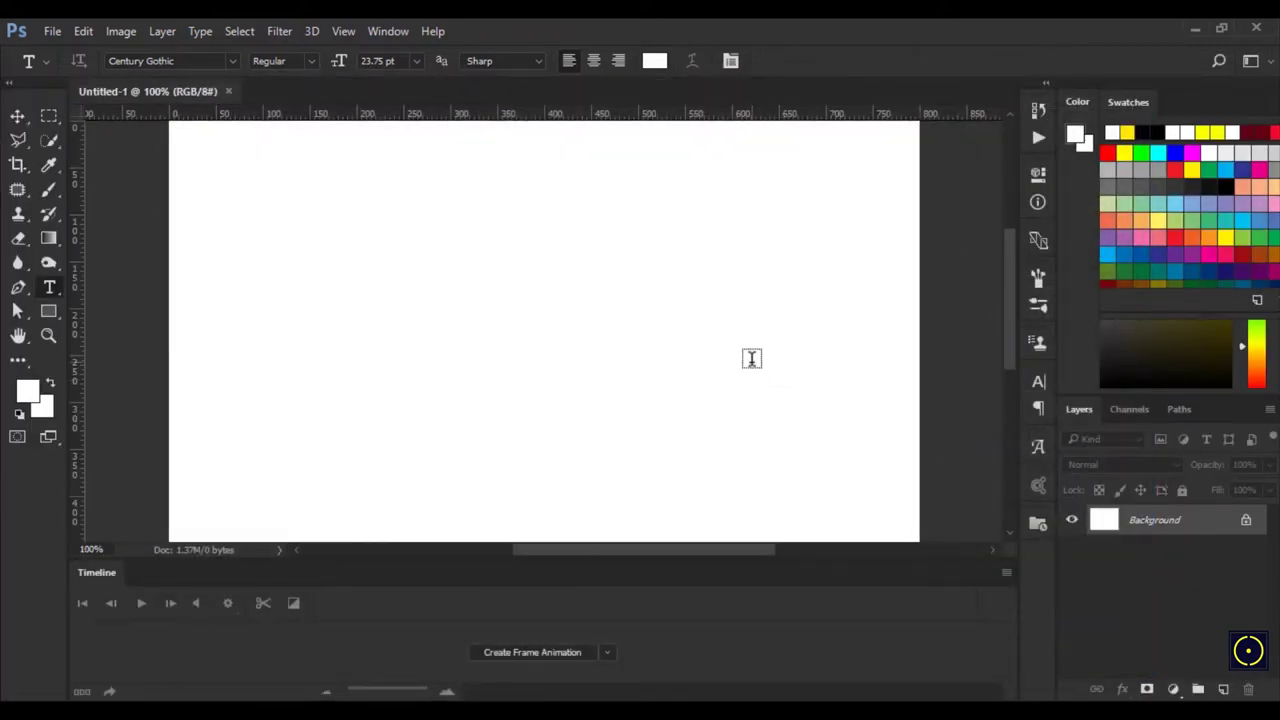
# Unlock the Background layer so it becomes an editable Layer 0.
pyautogui.scroll(-1, 751, 358)
pyautogui.scroll(-2, 840, 378)
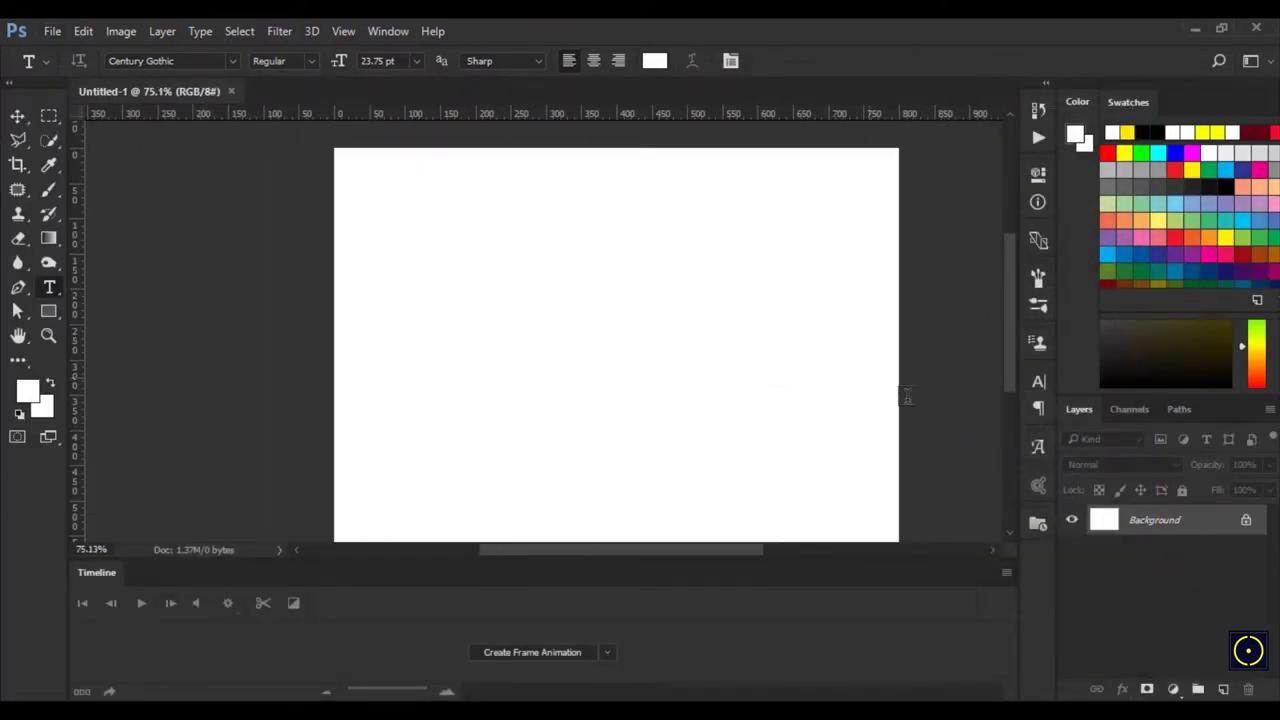
pyautogui.click(1245, 525)
pyautogui.scroll(-1, 705, 352)
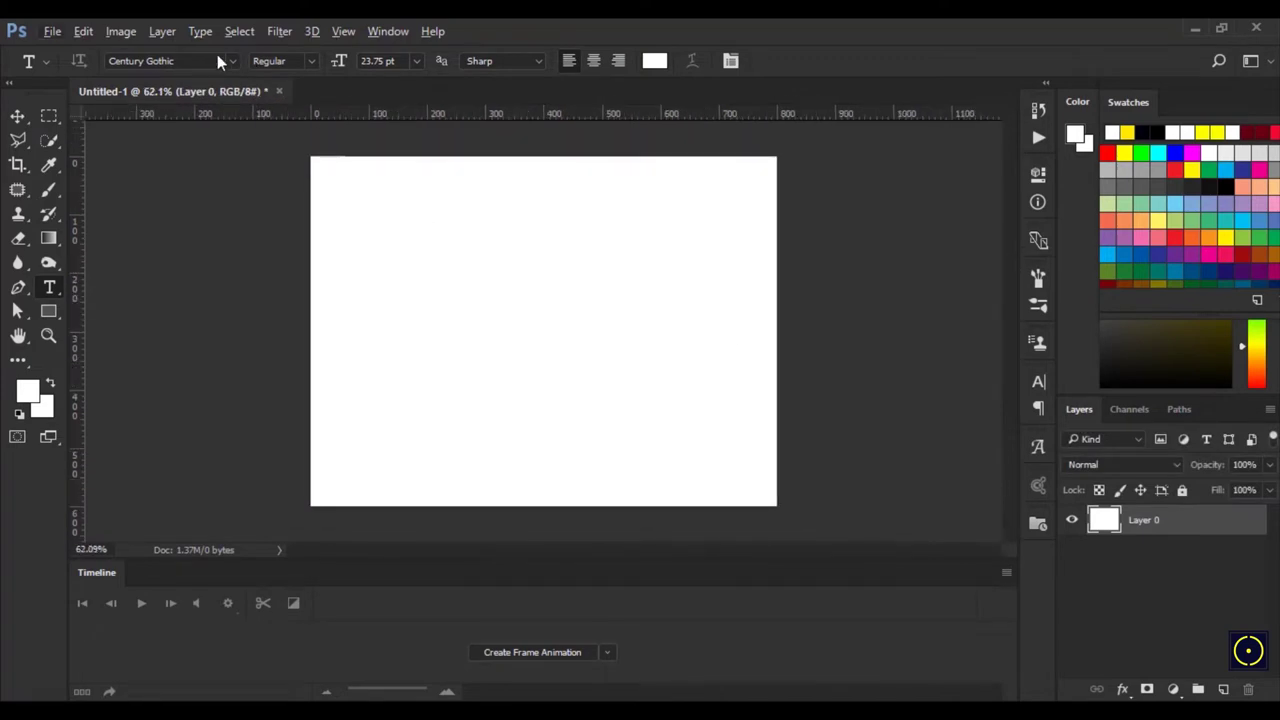
# Open the black-and-white portrait JPG from E:\video and select the whole image.
pyautogui.click(52, 31)
pyautogui.click(82, 66)
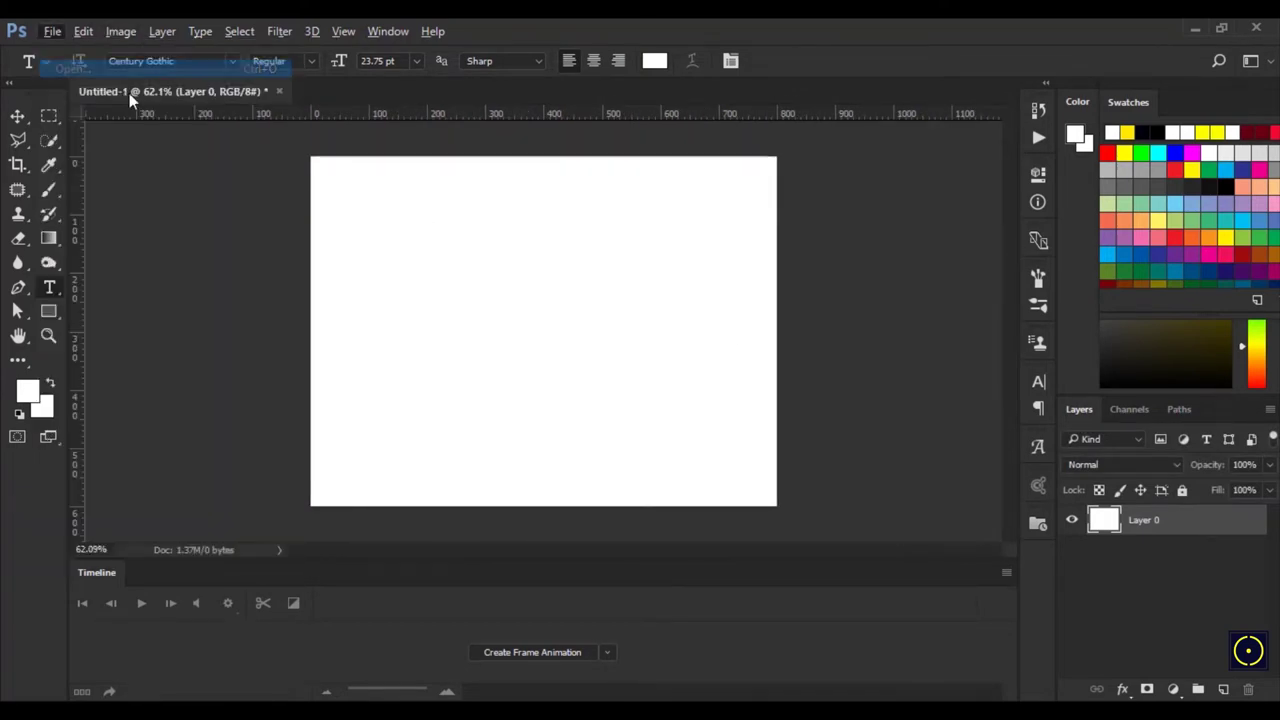
pyautogui.scroll(-3, 209, 251)
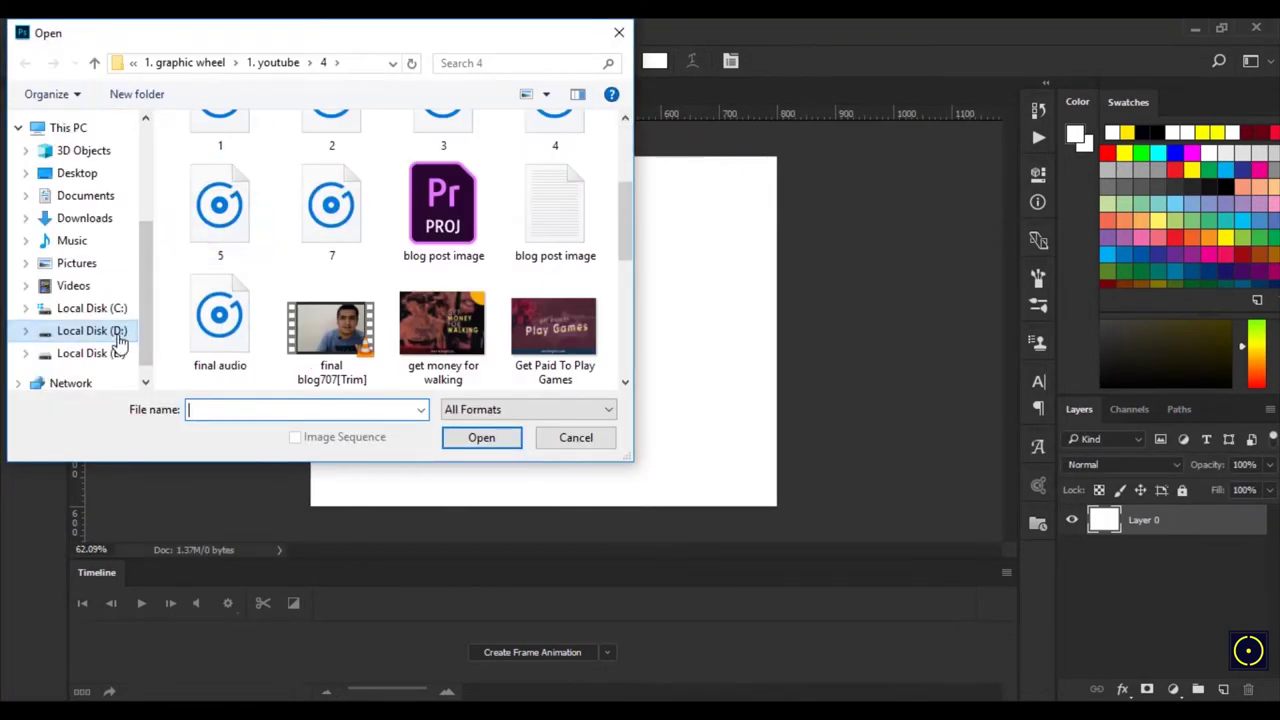
pyautogui.click(118, 332)
pyautogui.click(100, 353)
pyautogui.doubleClick(566, 170)
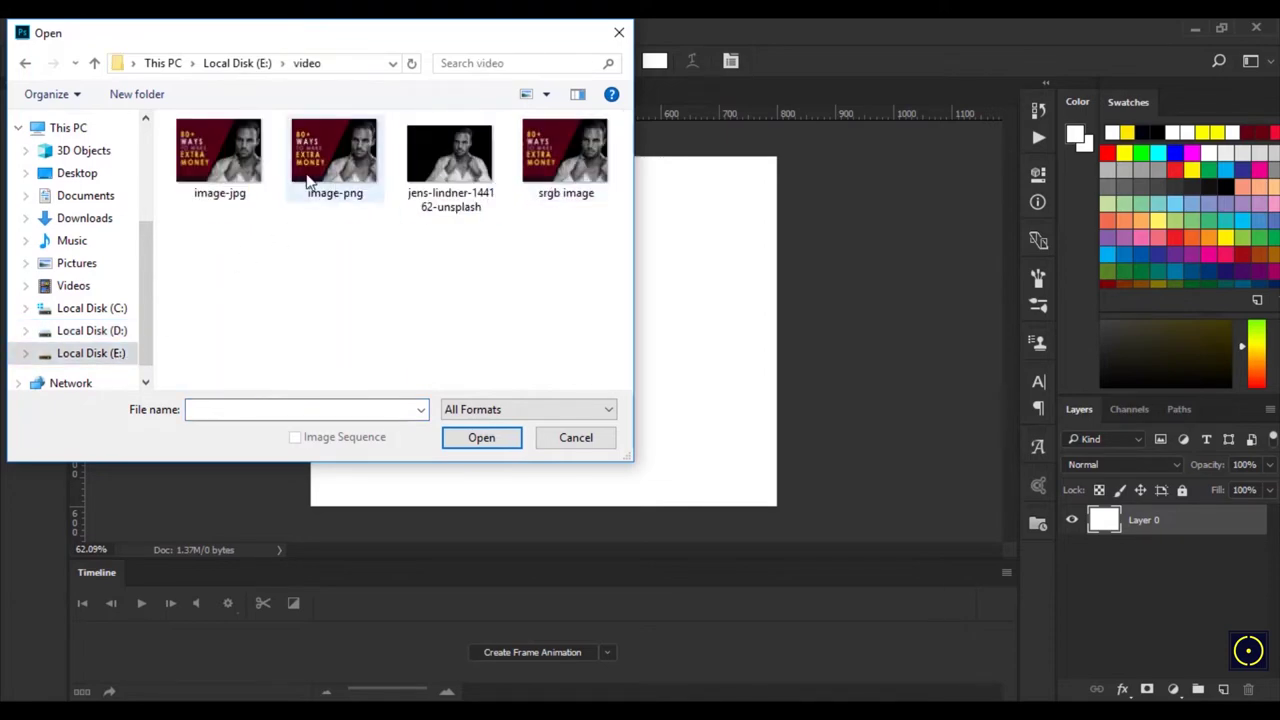
pyautogui.doubleClick(443, 162)
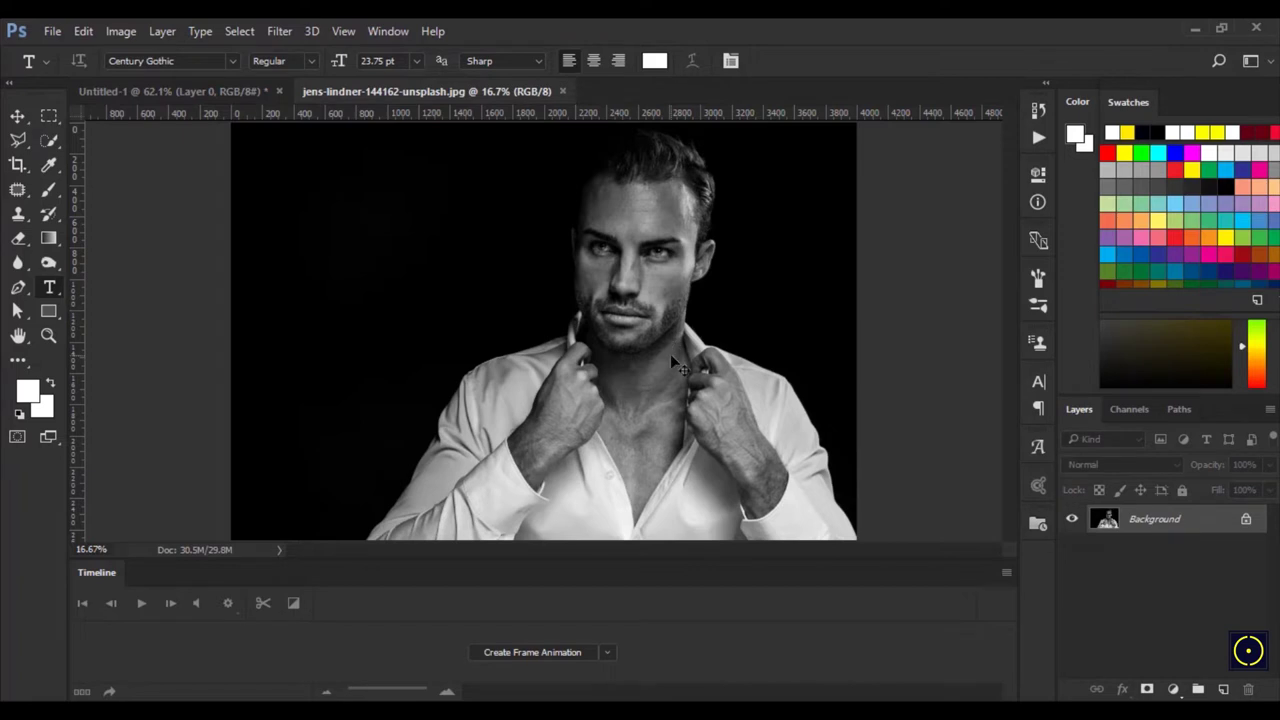
pyautogui.hotkey('ctrl', 'a')
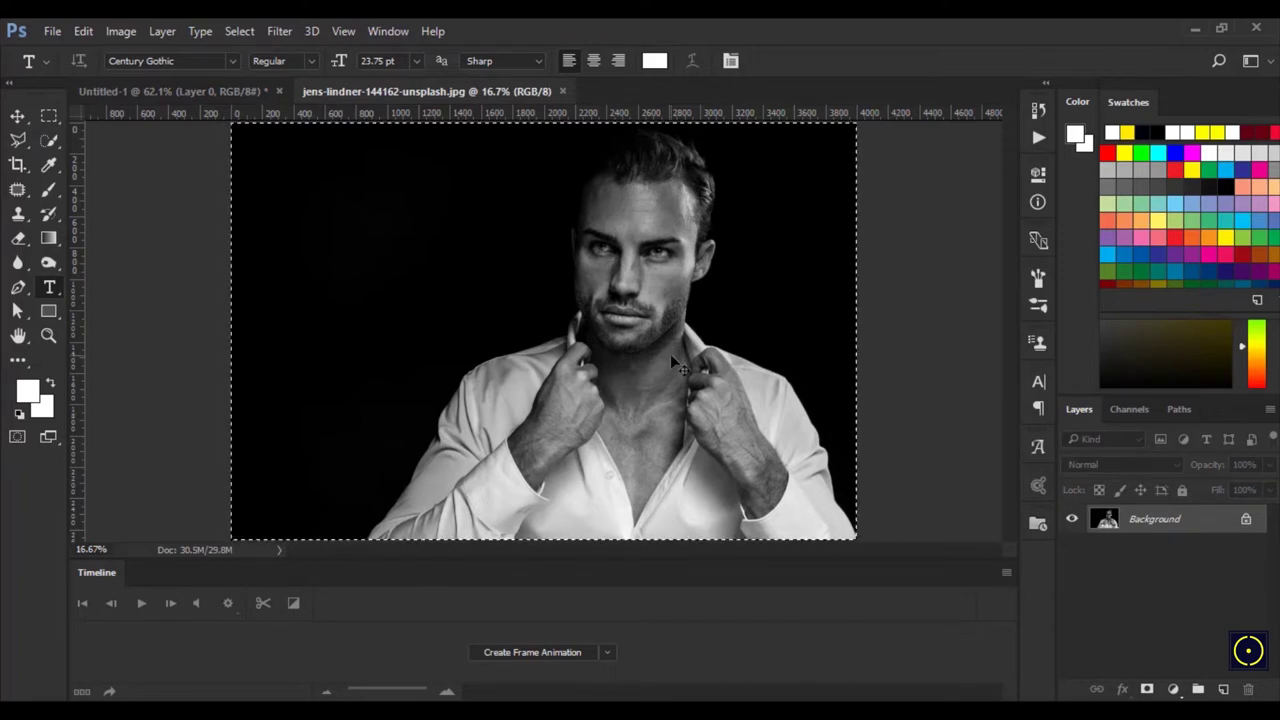
# Paste the portrait into Untitled-1 as Layer 1 and shrink it with Free Transform.
pyautogui.click(224, 95)
pyautogui.hotkey('ctrl', 'v')
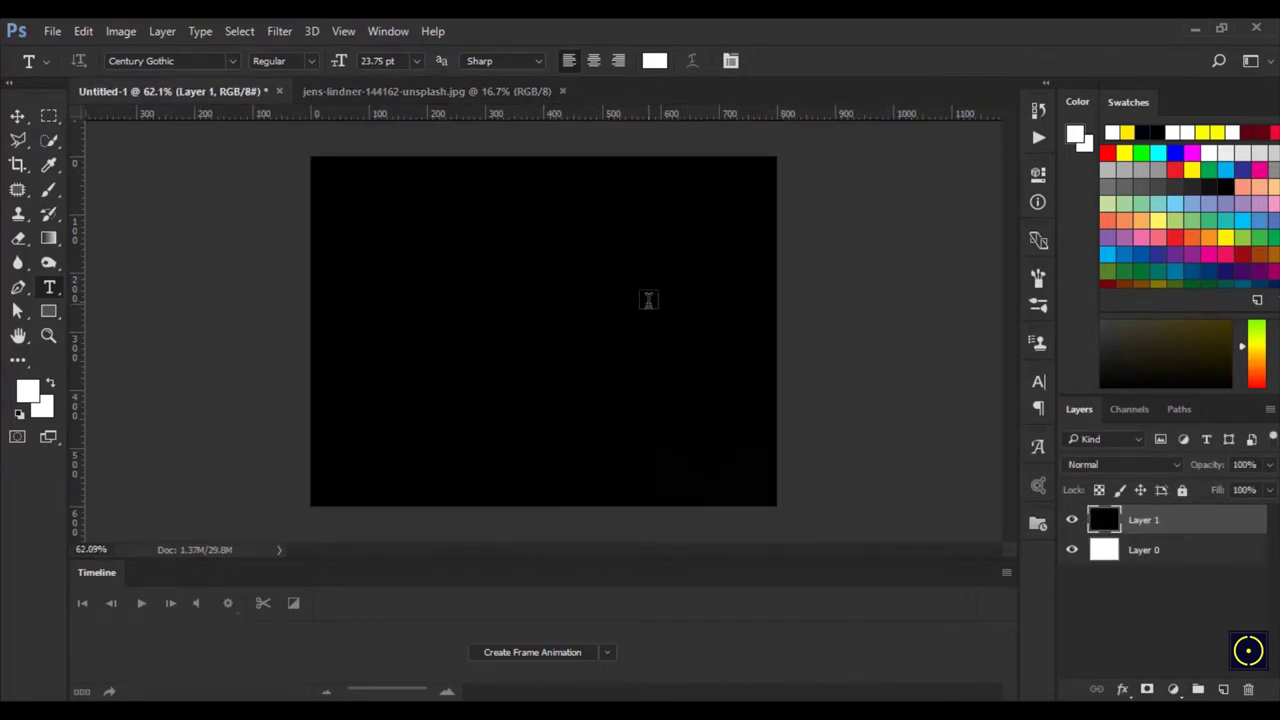
pyautogui.hotkey('ctrl', 't')
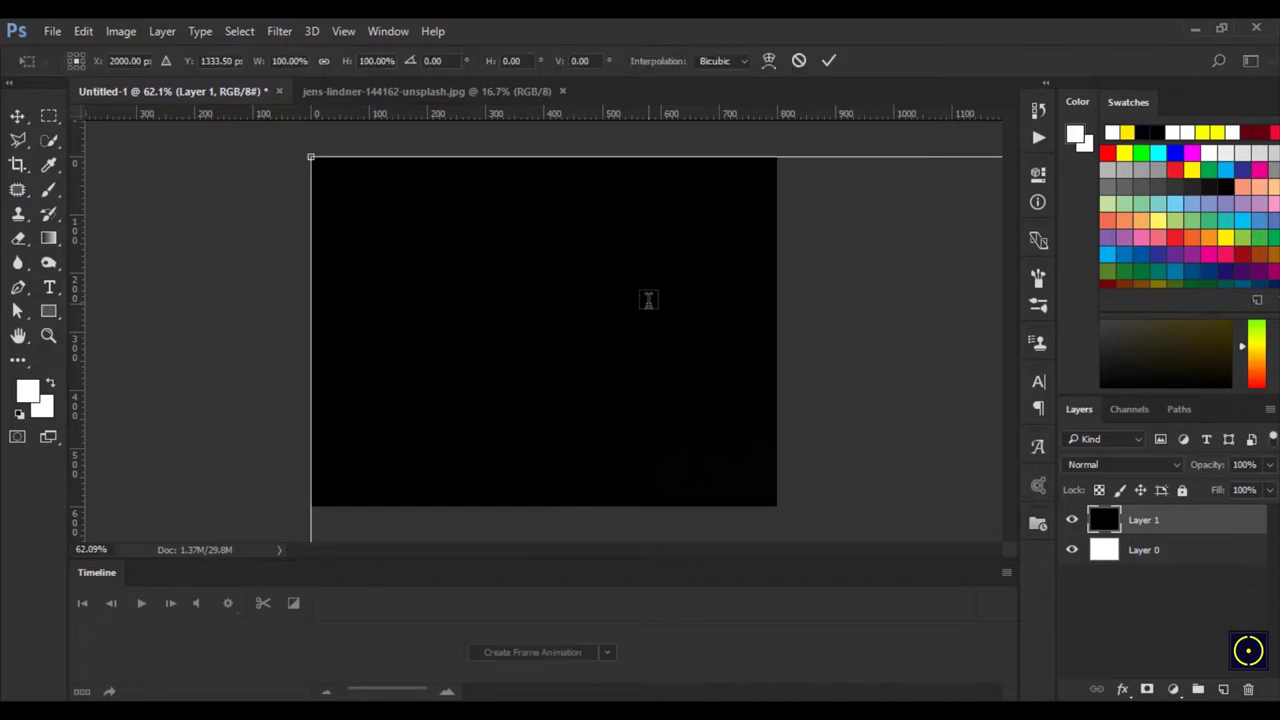
pyautogui.hotkey('ctrl', '0')
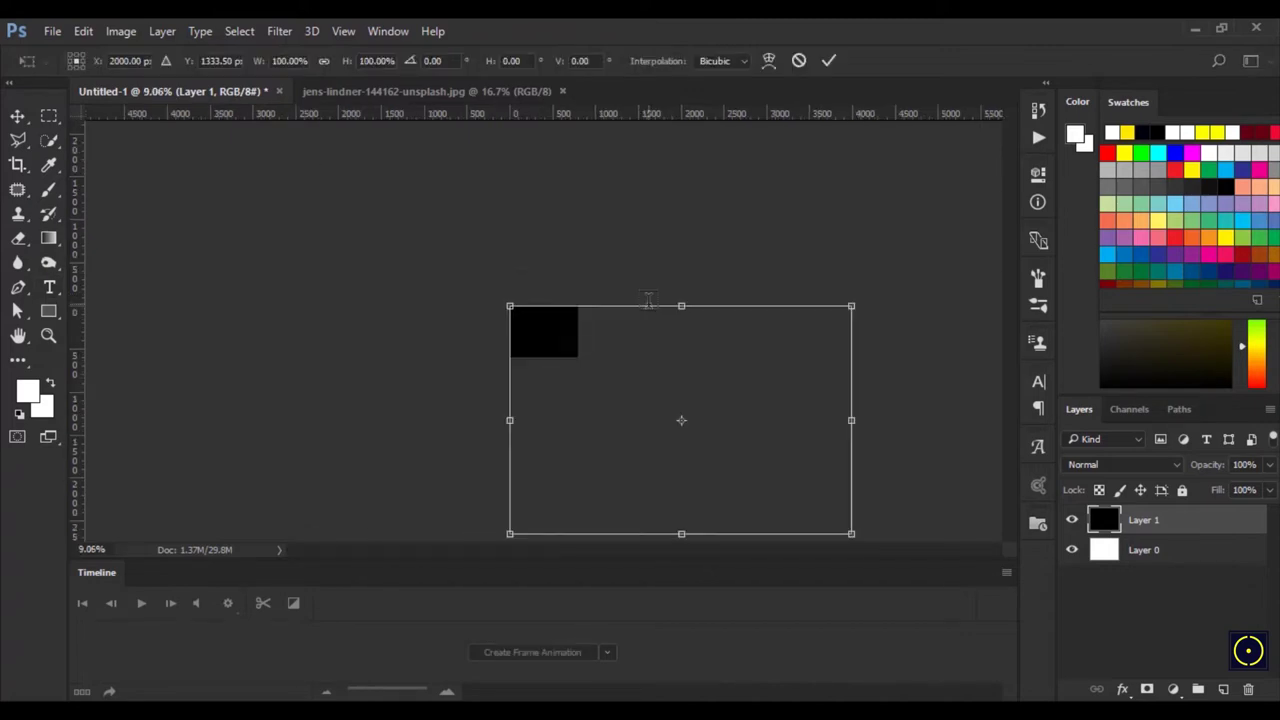
pyautogui.moveTo(848, 536); pyautogui.dragTo(597, 364)
pyautogui.press('t')
pyautogui.click(833, 60)
# Enlarge the portrait slightly so it fills the 800 × 600 canvas.
pyautogui.hotkey('ctrl', '0')
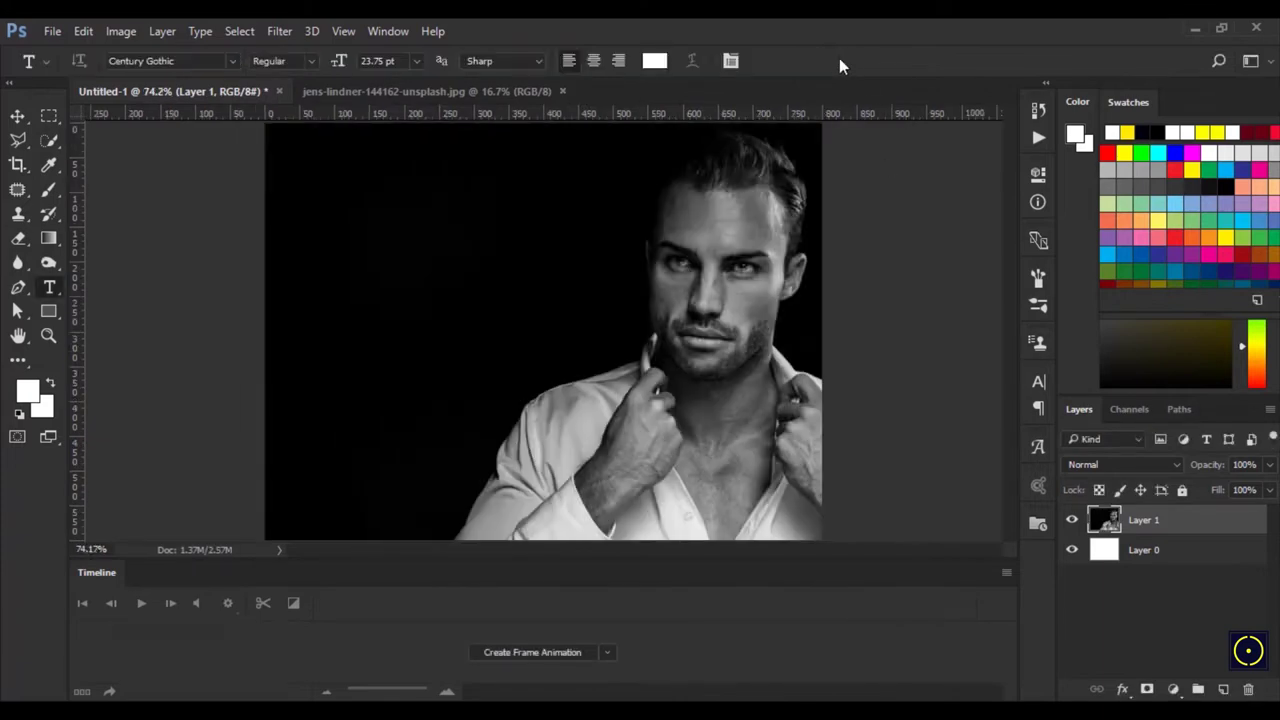
pyautogui.scroll(-1, 688, 320)
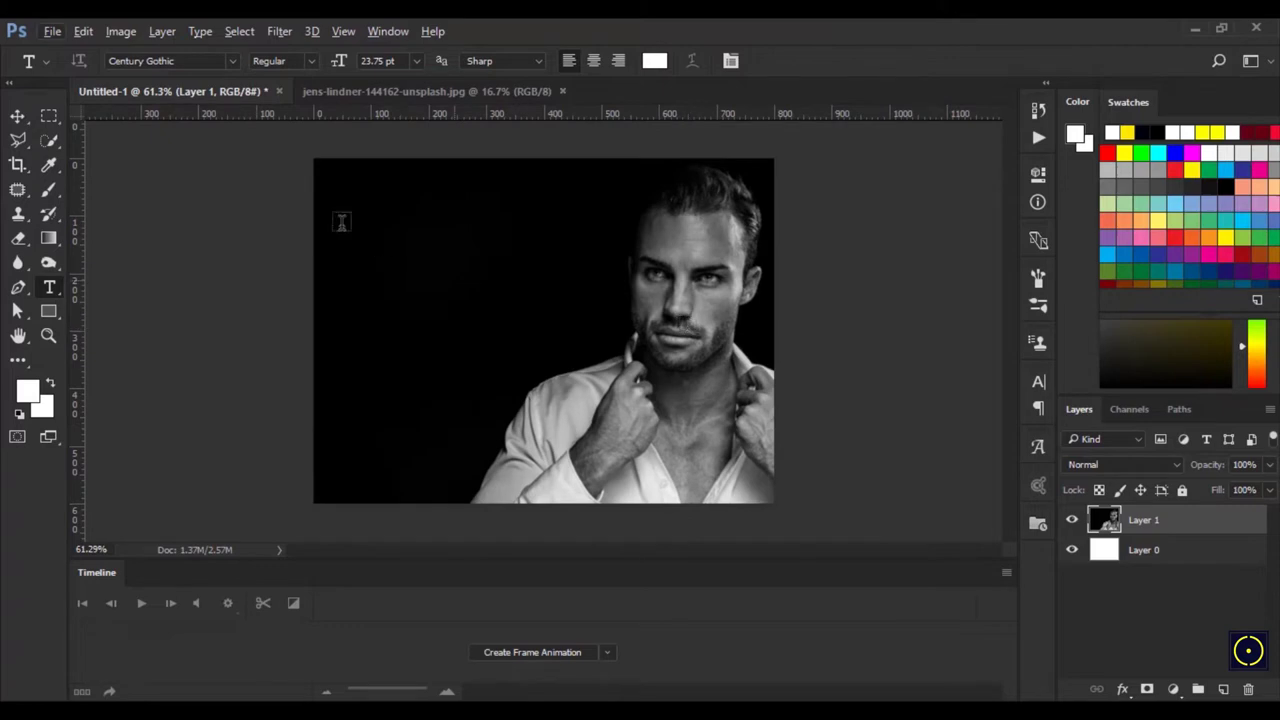
pyautogui.hotkey('ctrl', 't')
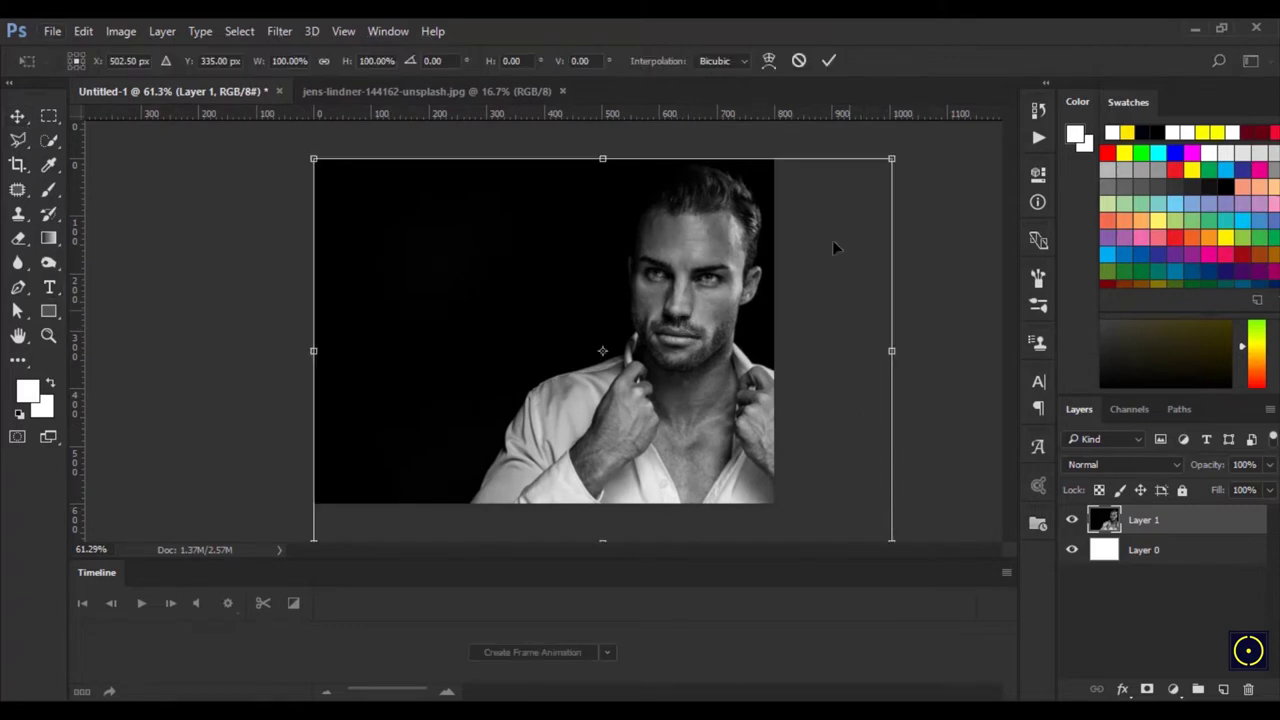
pyautogui.moveTo(891, 158); pyautogui.dragTo(906, 148)
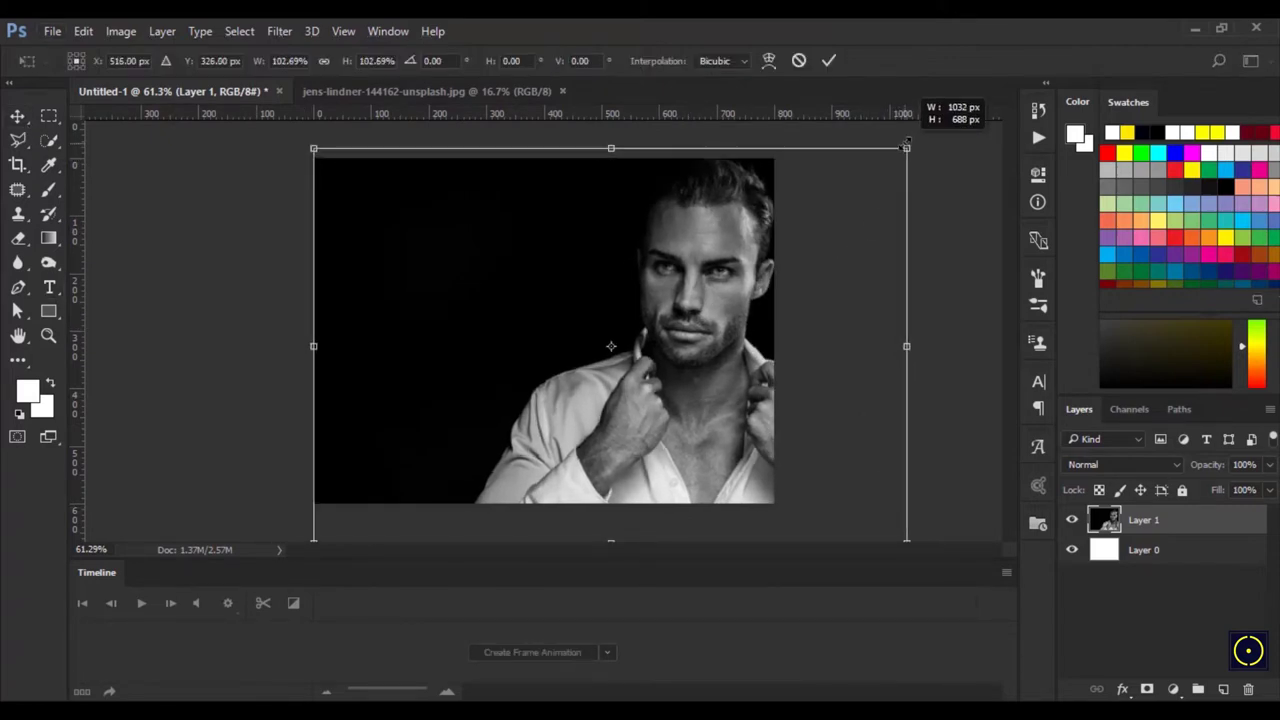
pyautogui.press('t')
pyautogui.click(829, 61)
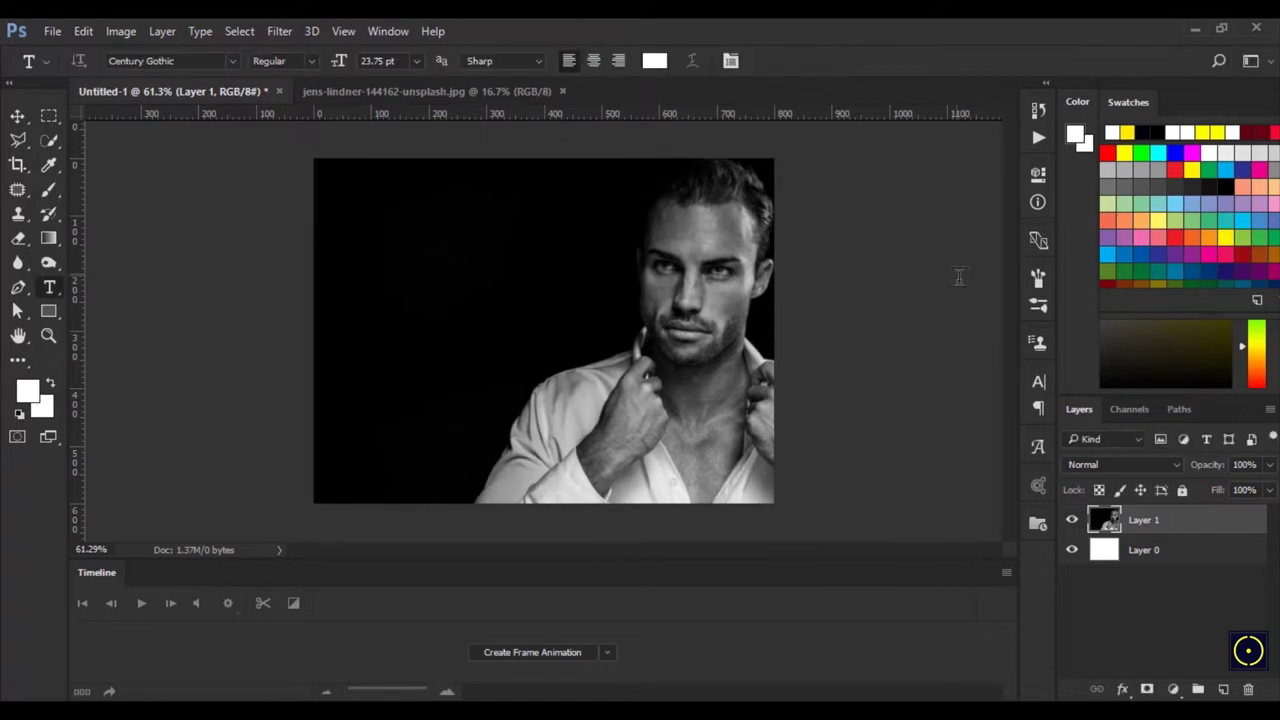
pyautogui.click(18, 116)
# Add a new empty layer and set the Pen tool to Shape mode.
pyautogui.click(675, 270)
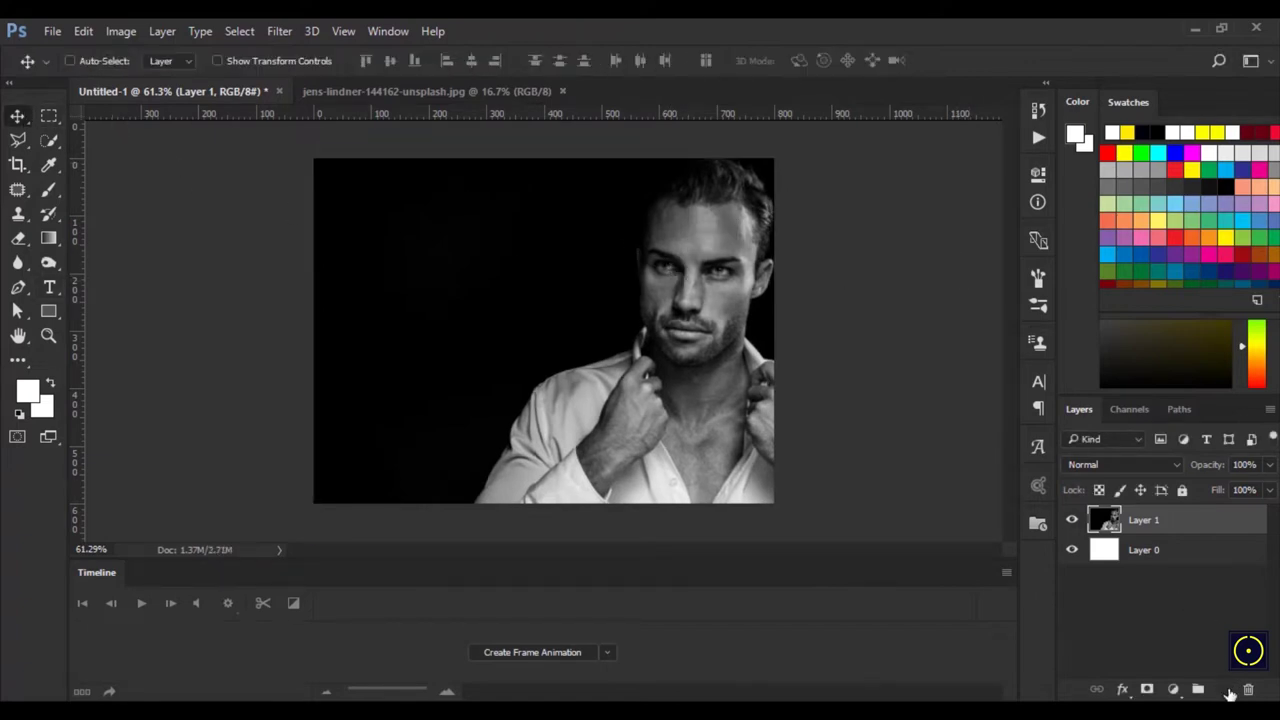
pyautogui.click(1226, 689)
pyautogui.click(18, 289)
pyautogui.click(99, 62)
pyautogui.click(104, 88)
# Draw a closed four-corner slanted panel over the canvas's left side.
pyautogui.click(291, 140)
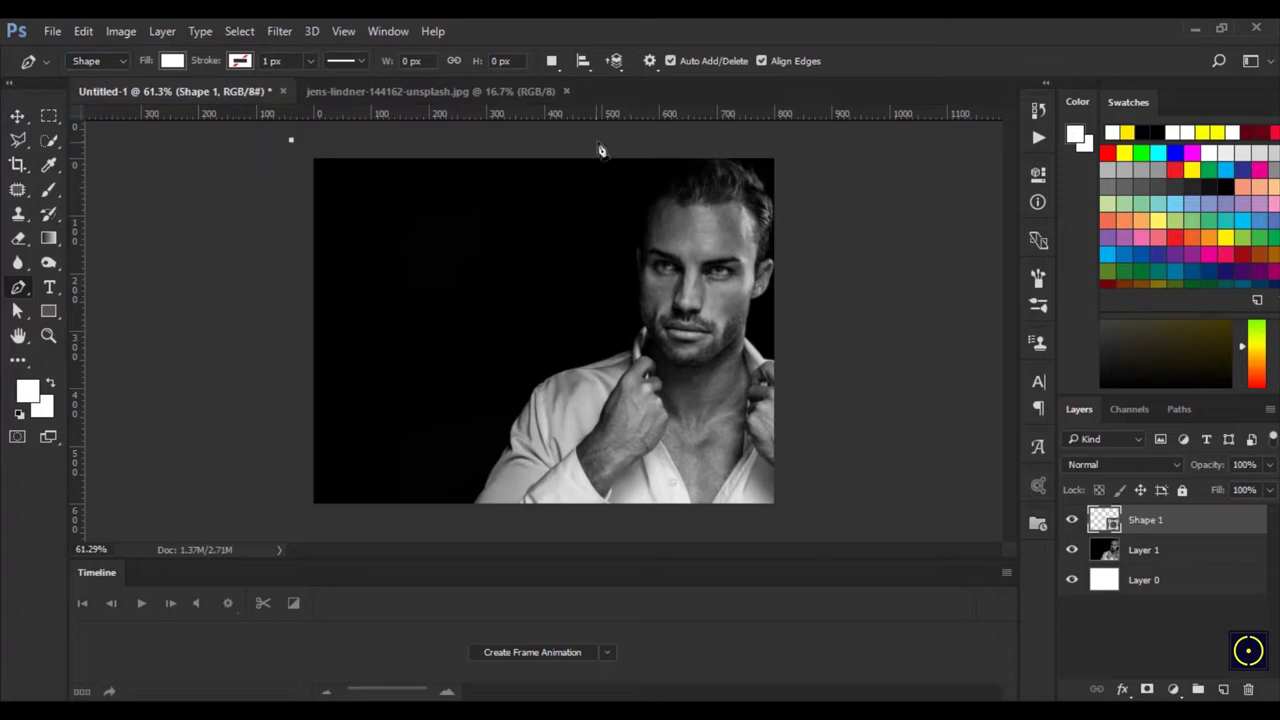
pyautogui.click(632, 140)
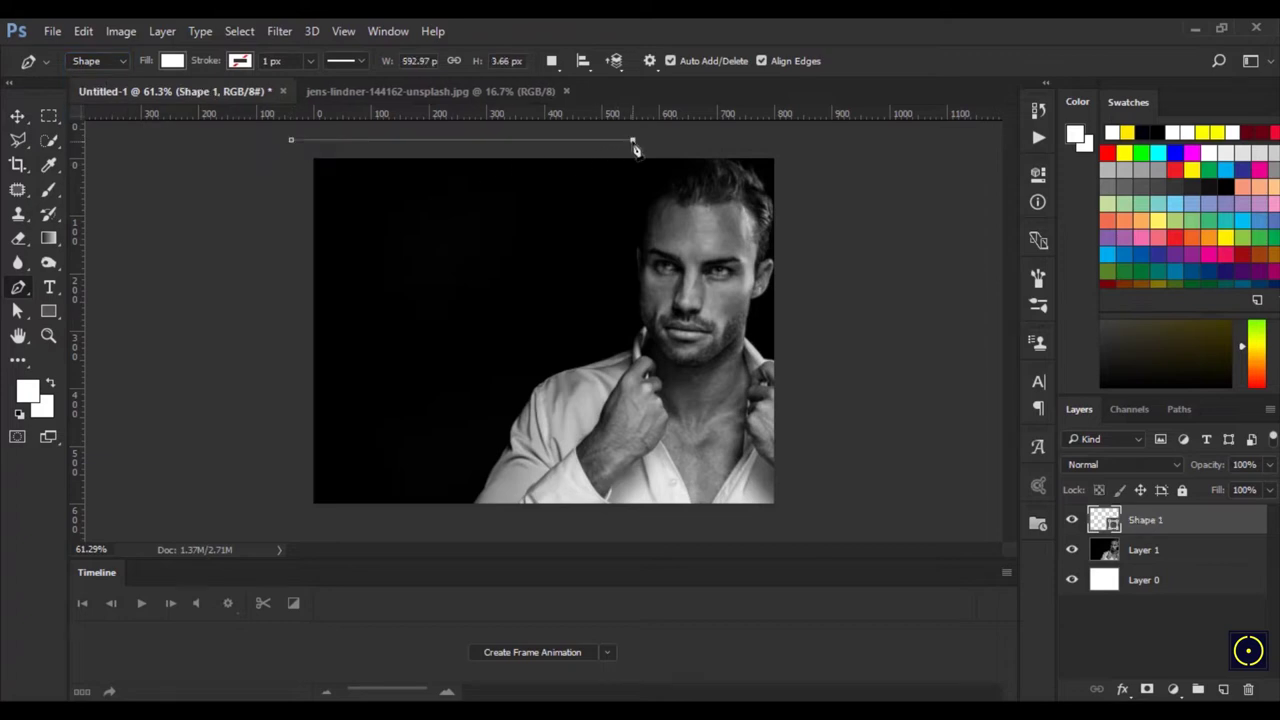
pyautogui.click(463, 521)
pyautogui.click(269, 517)
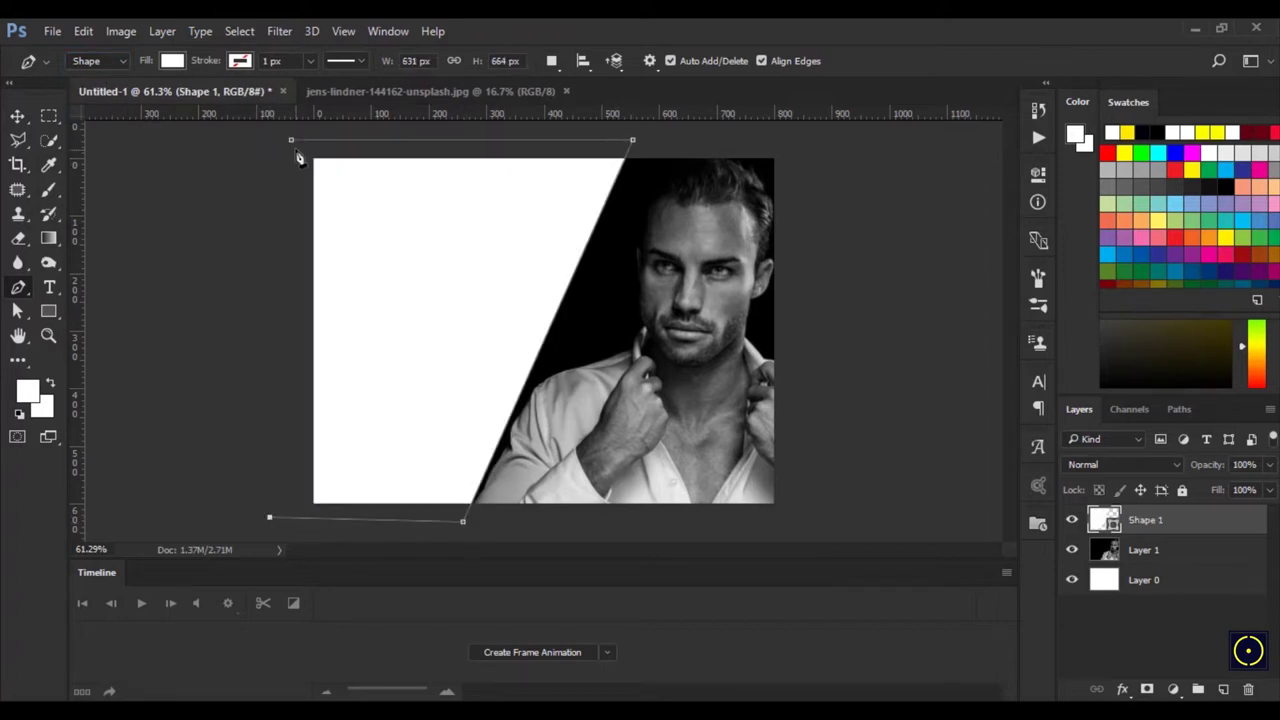
pyautogui.click(291, 141)
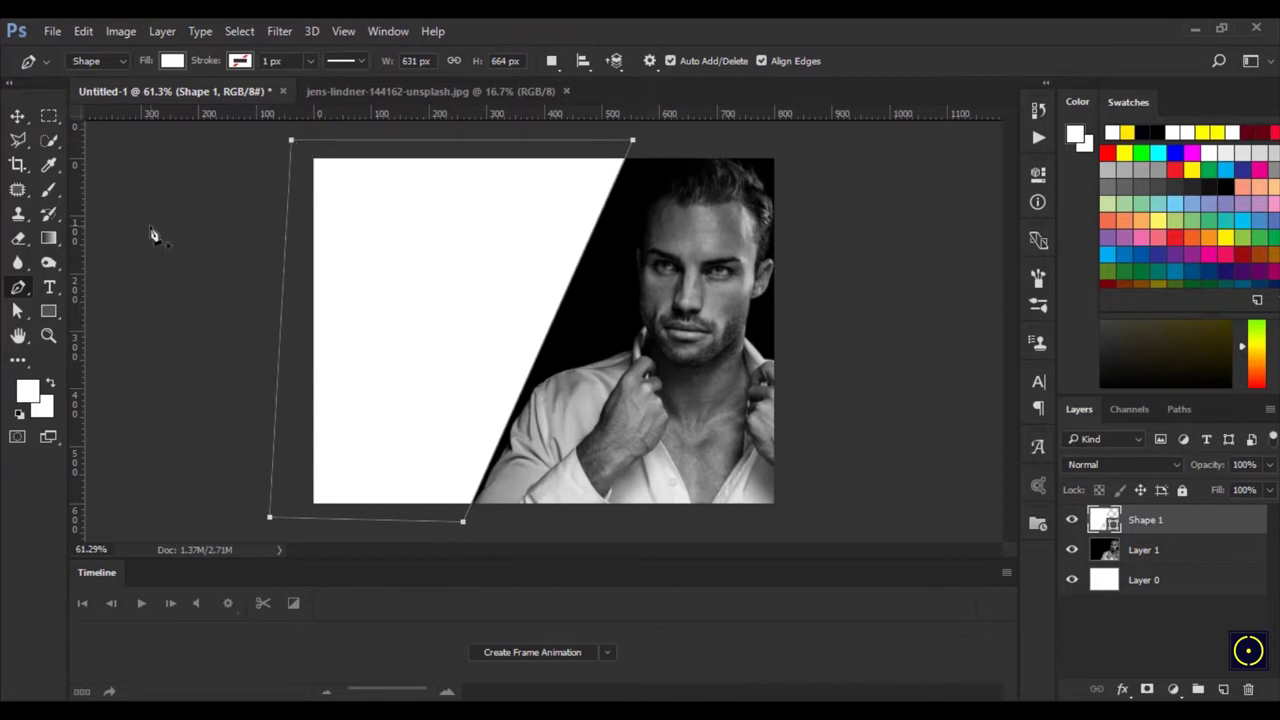
pyautogui.click(33, 389)
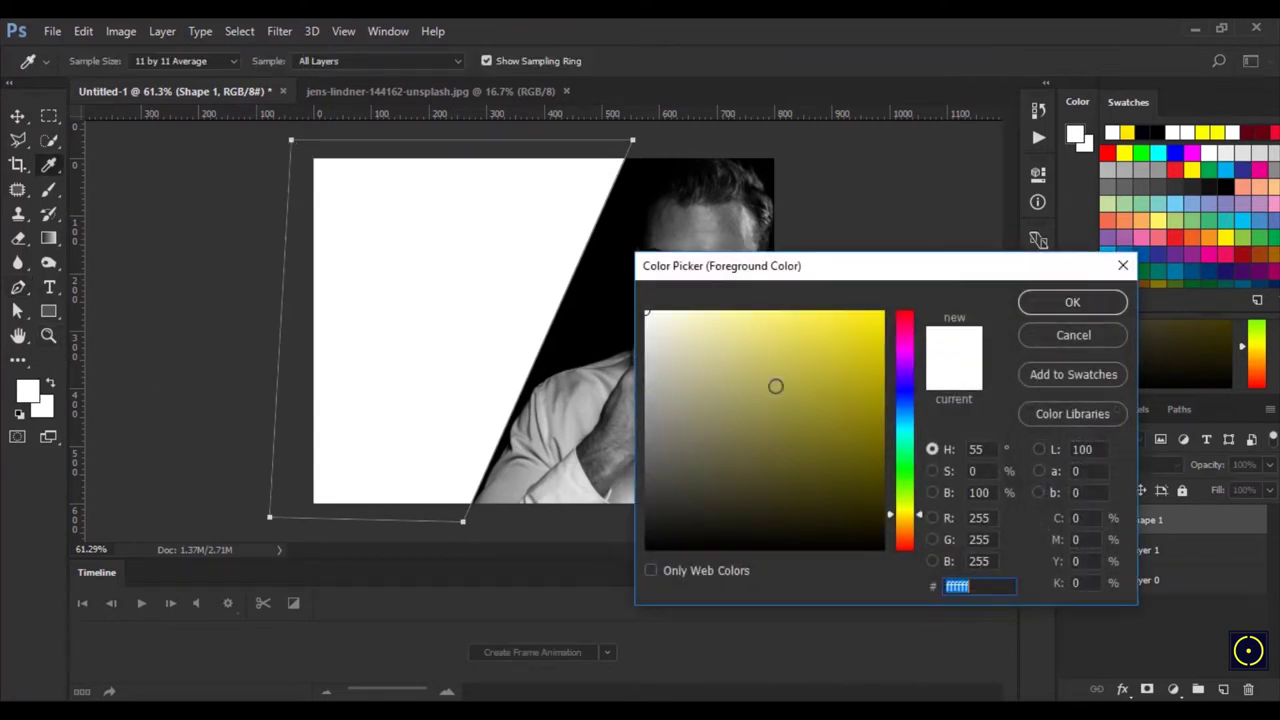
# Fill the slanted Shape 1 panel with dark burgundy #4c0415.
pyautogui.moveTo(900, 340); pyautogui.dragTo(905, 330)
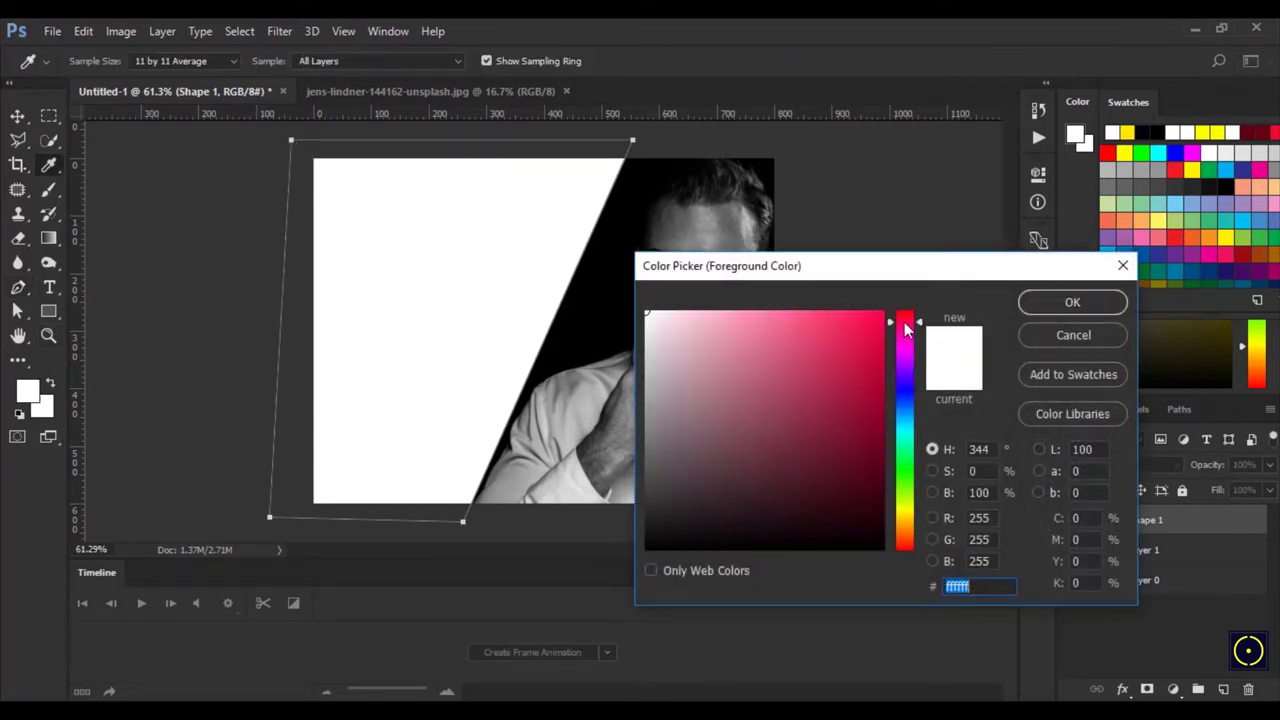
pyautogui.write('4e0012')
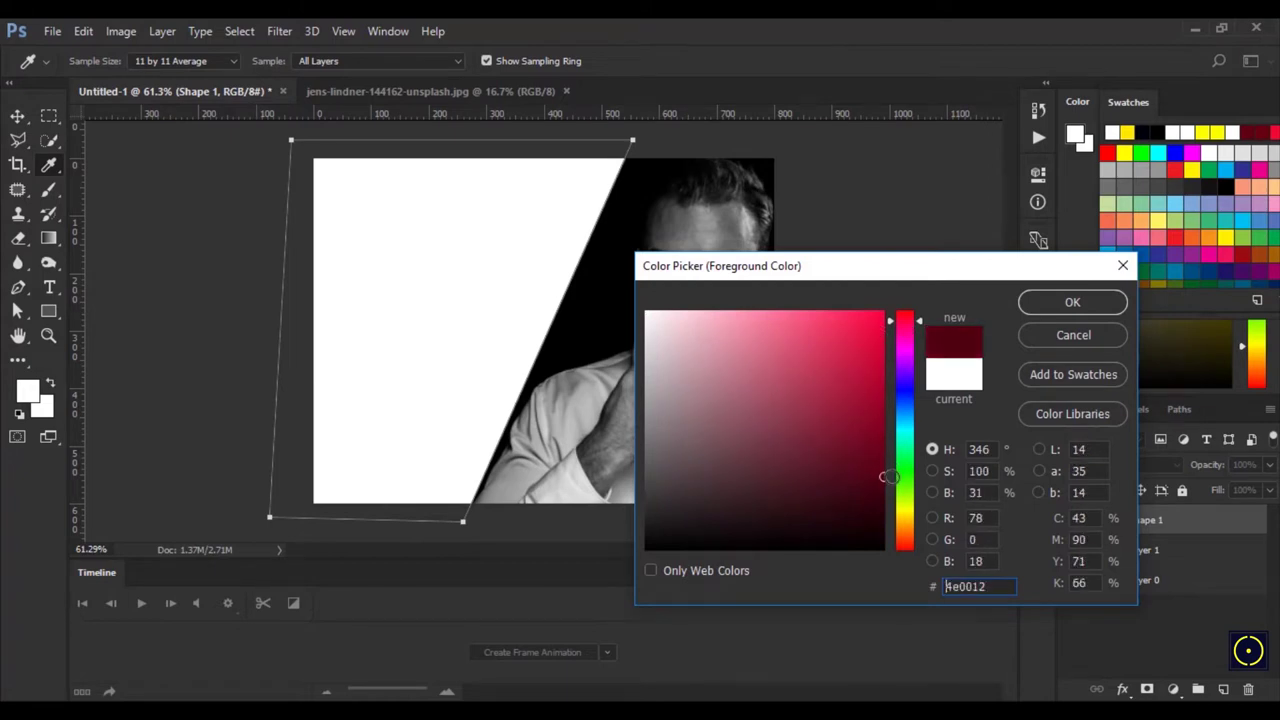
pyautogui.write('4c0415')
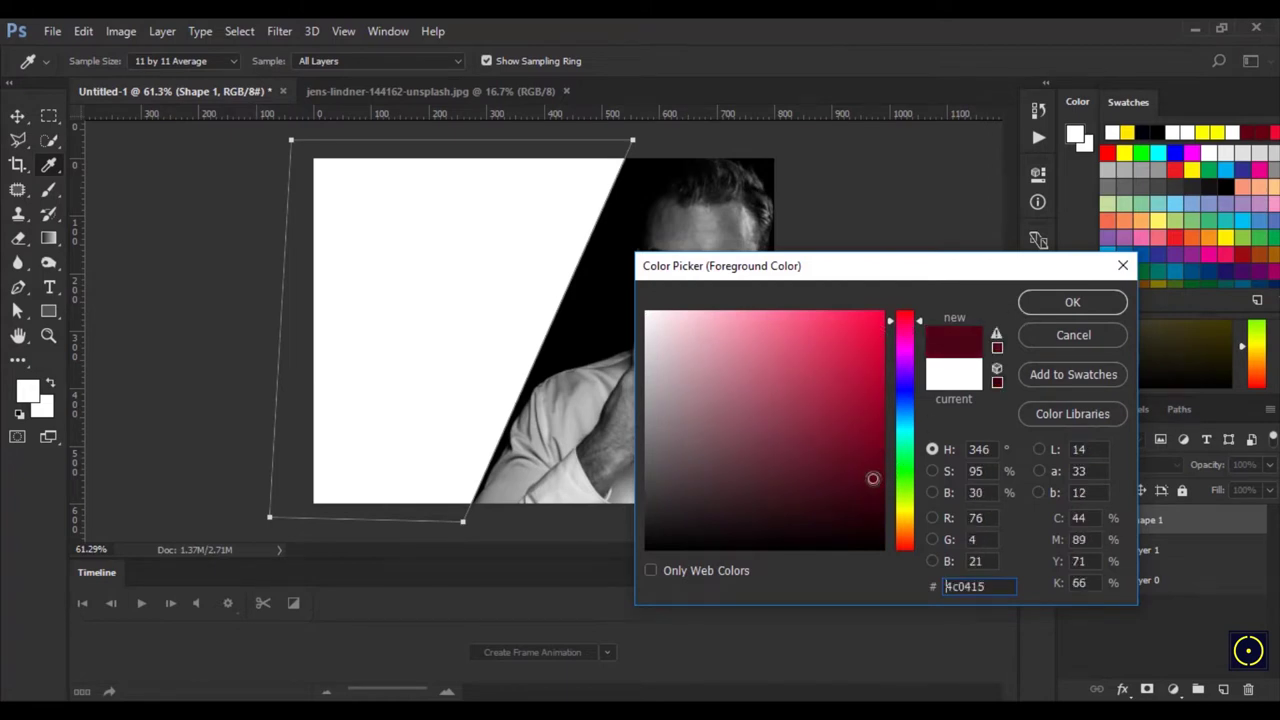
pyautogui.click(1054, 305)
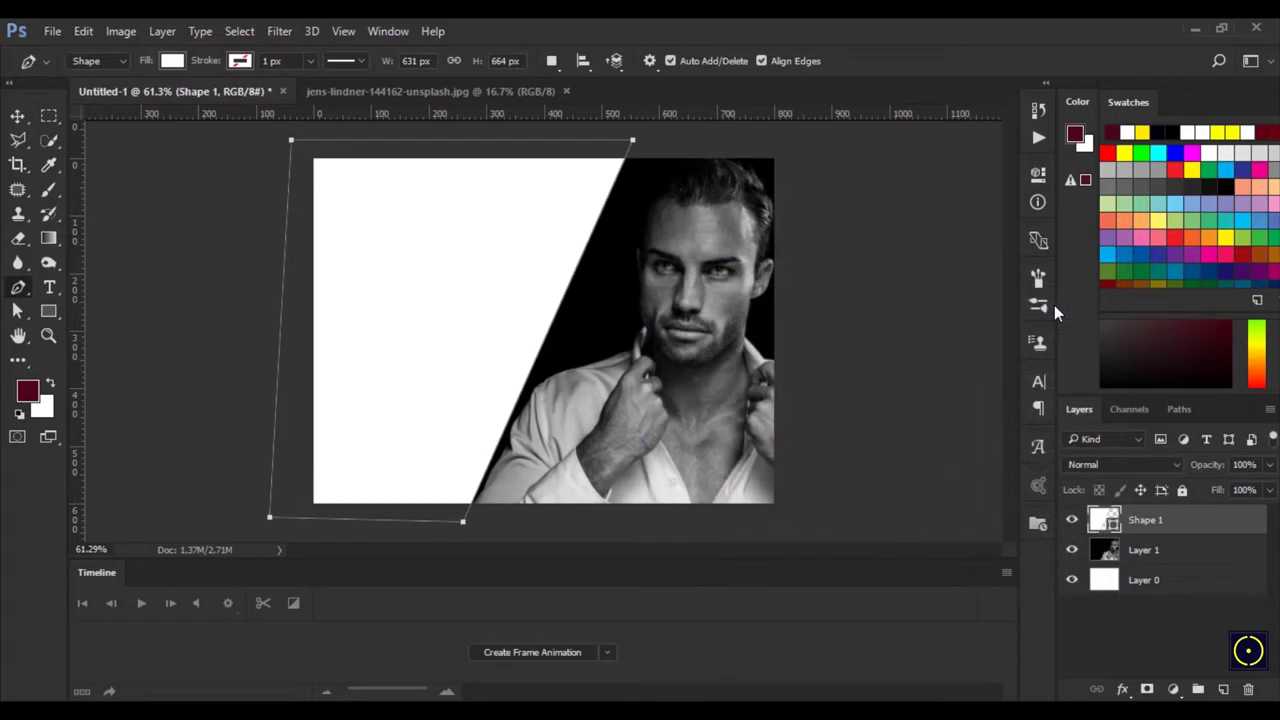
pyautogui.hotkey('alt', 'BackSpace')
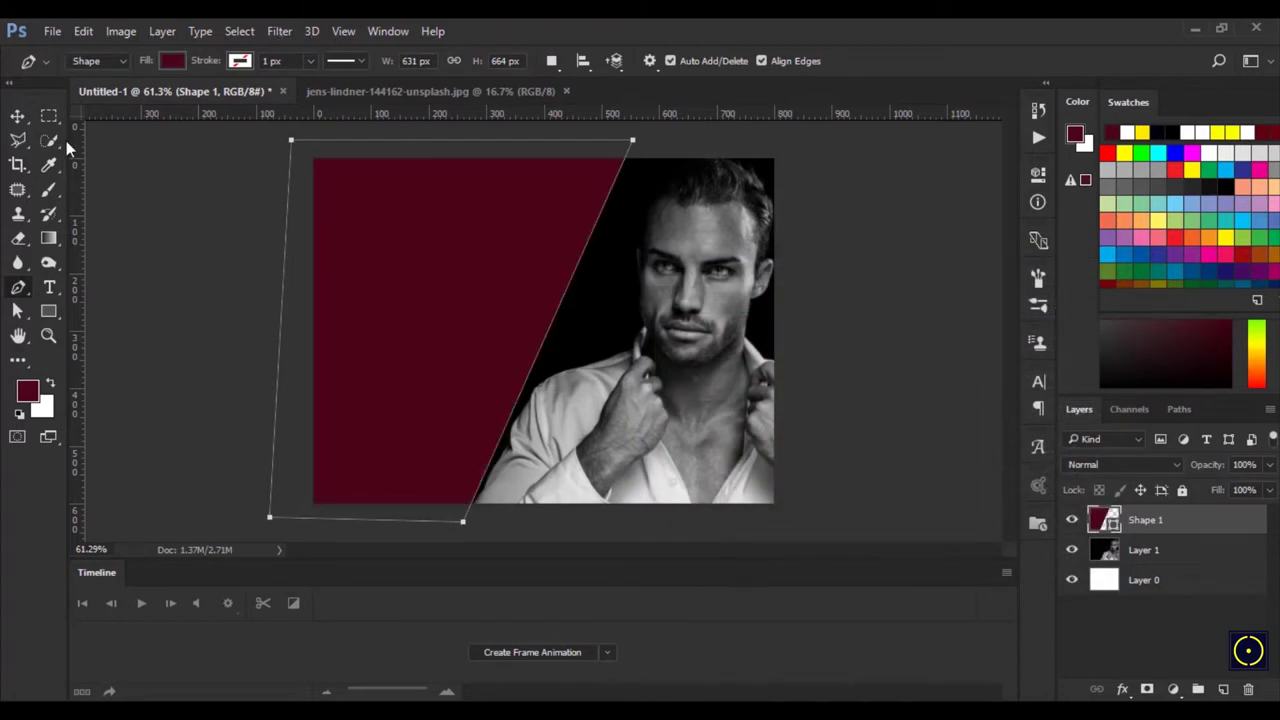
pyautogui.click(19, 116)
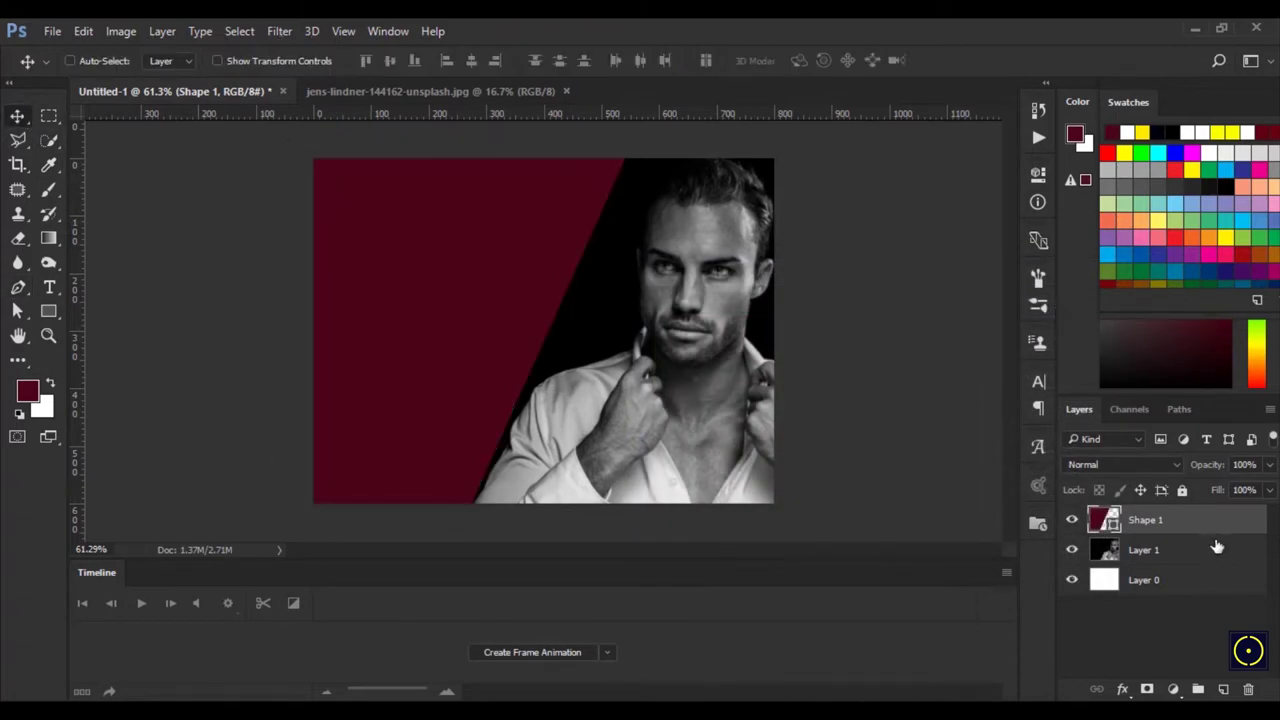
# Add a new layer and set the Type tool's foreground colour to white #ffffff.
pyautogui.click(1222, 690)
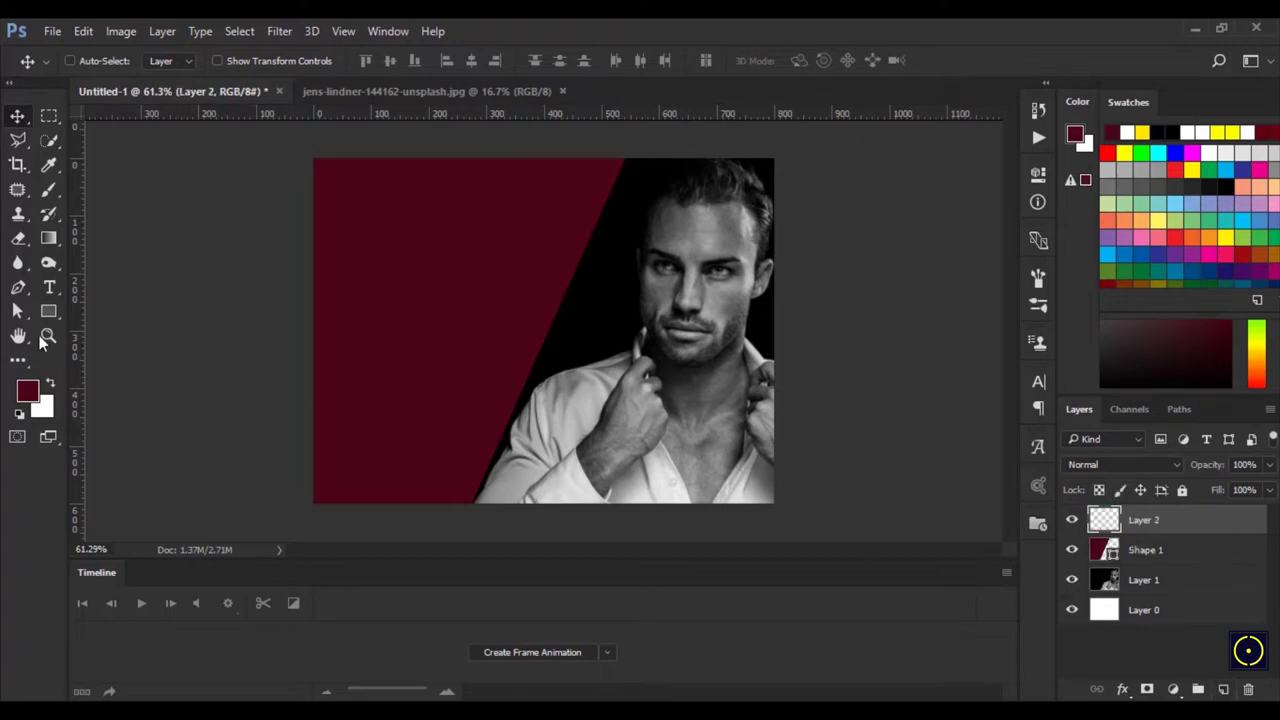
pyautogui.click(48, 287)
pyautogui.click(27, 391)
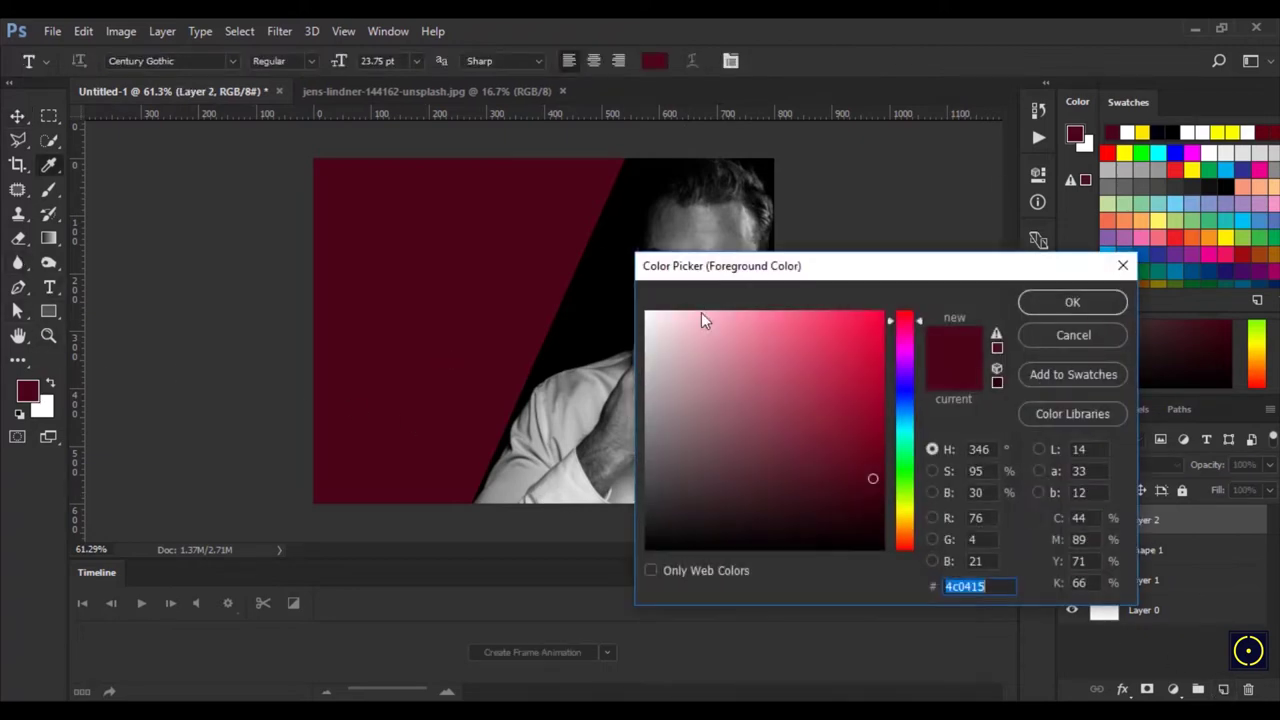
pyautogui.write('ffffff')
pyautogui.click(1068, 302)
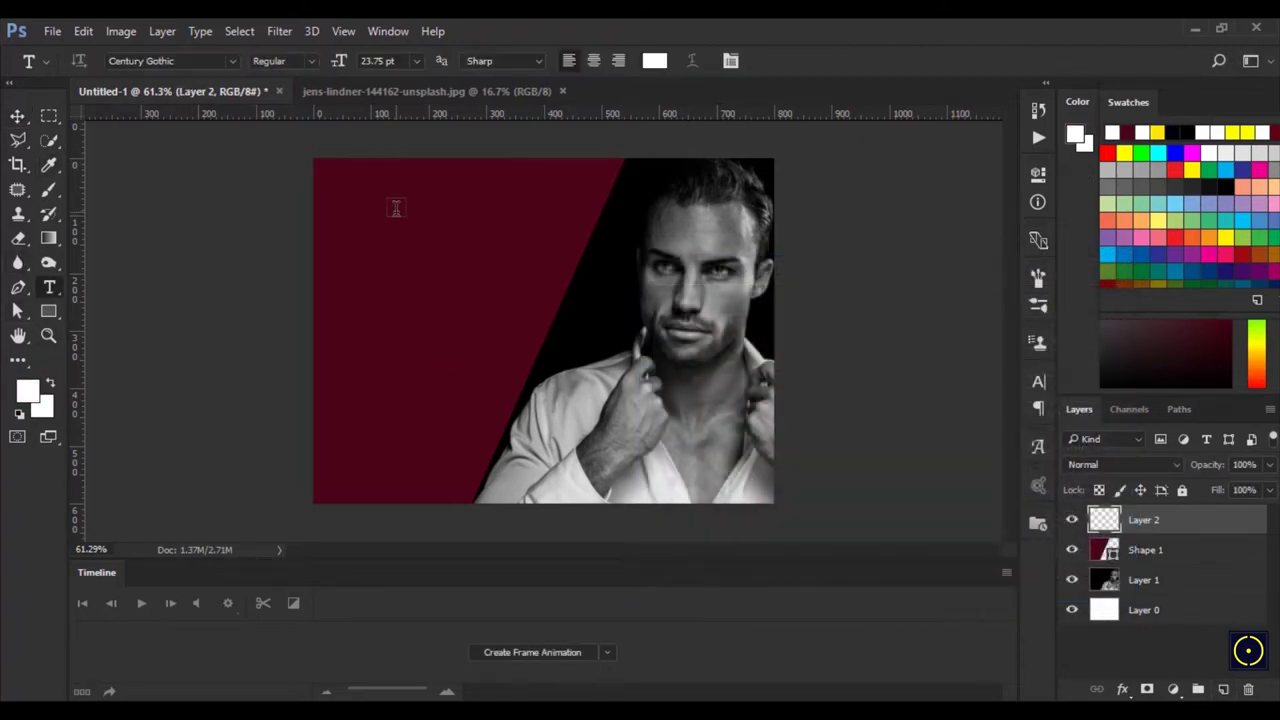
# Type the headline lines '80+' and 'WAYS' as separate white text layers.
pyautogui.click(396, 200)
pyautogui.write('80+')
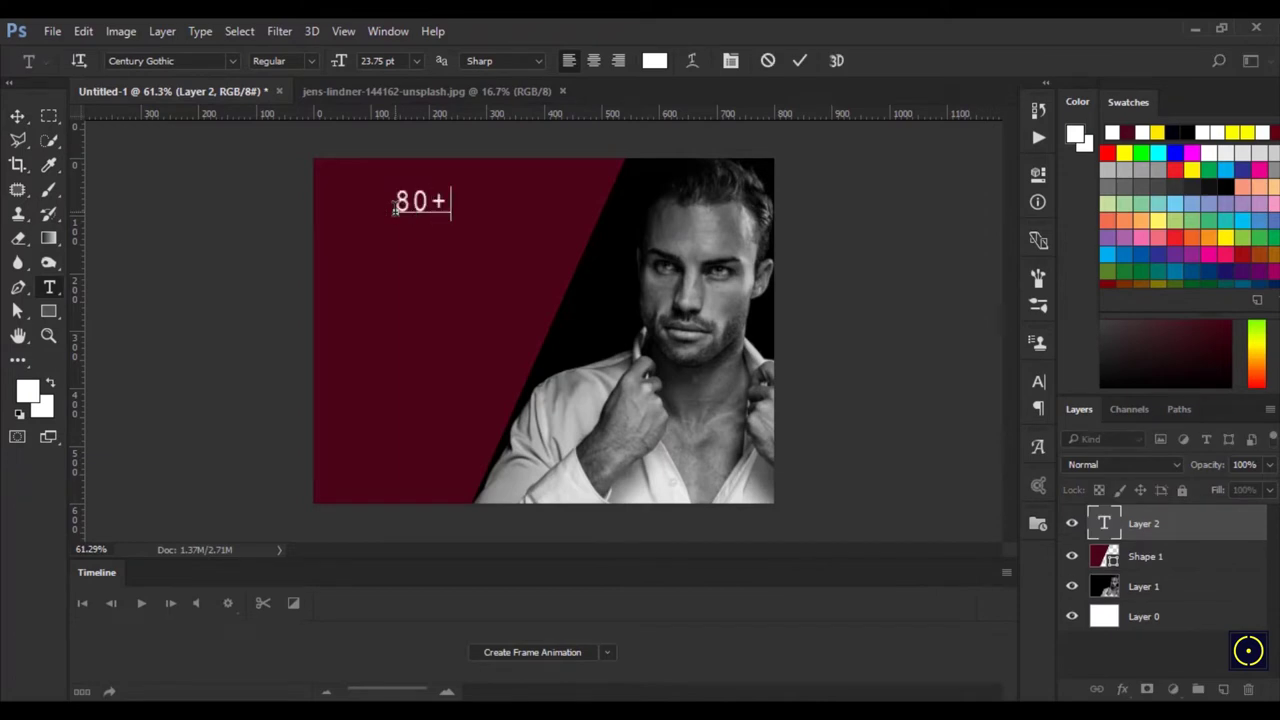
pyautogui.click(805, 62)
pyautogui.click(436, 243)
pyautogui.write('wa')
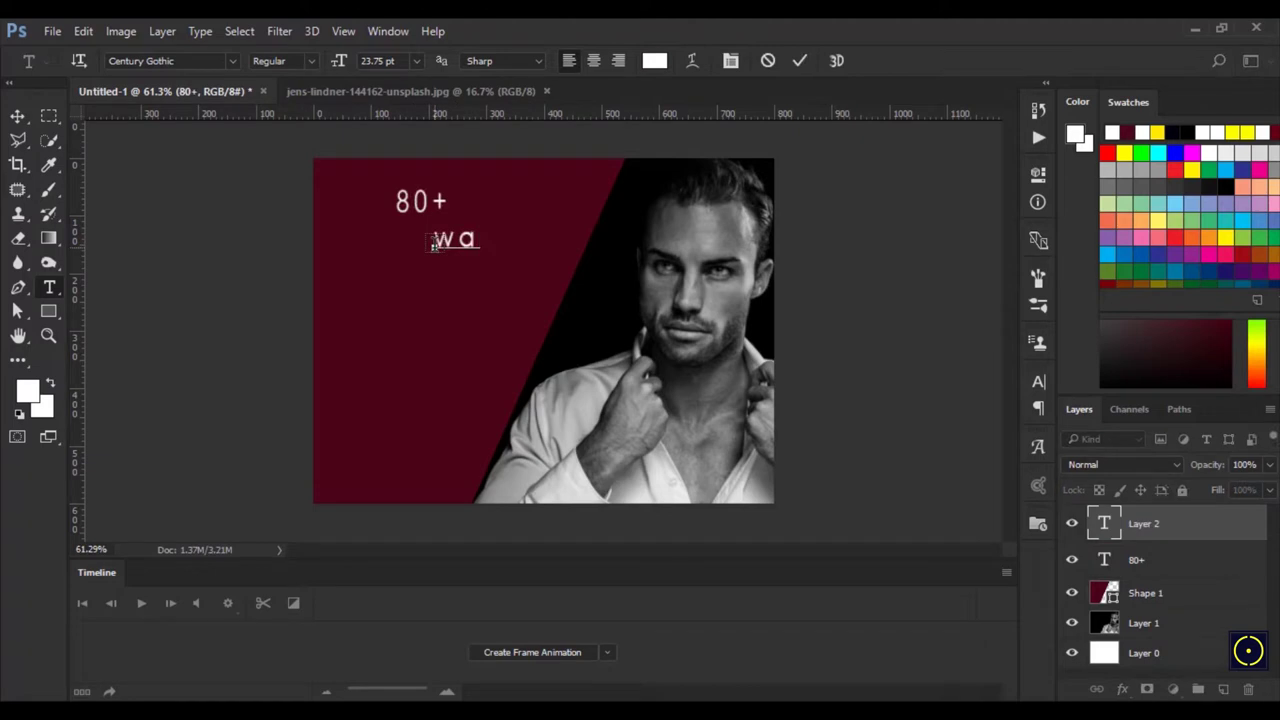
pyautogui.press('BackSpace')
pyautogui.press('BackSpace')
pyautogui.write('WYA')
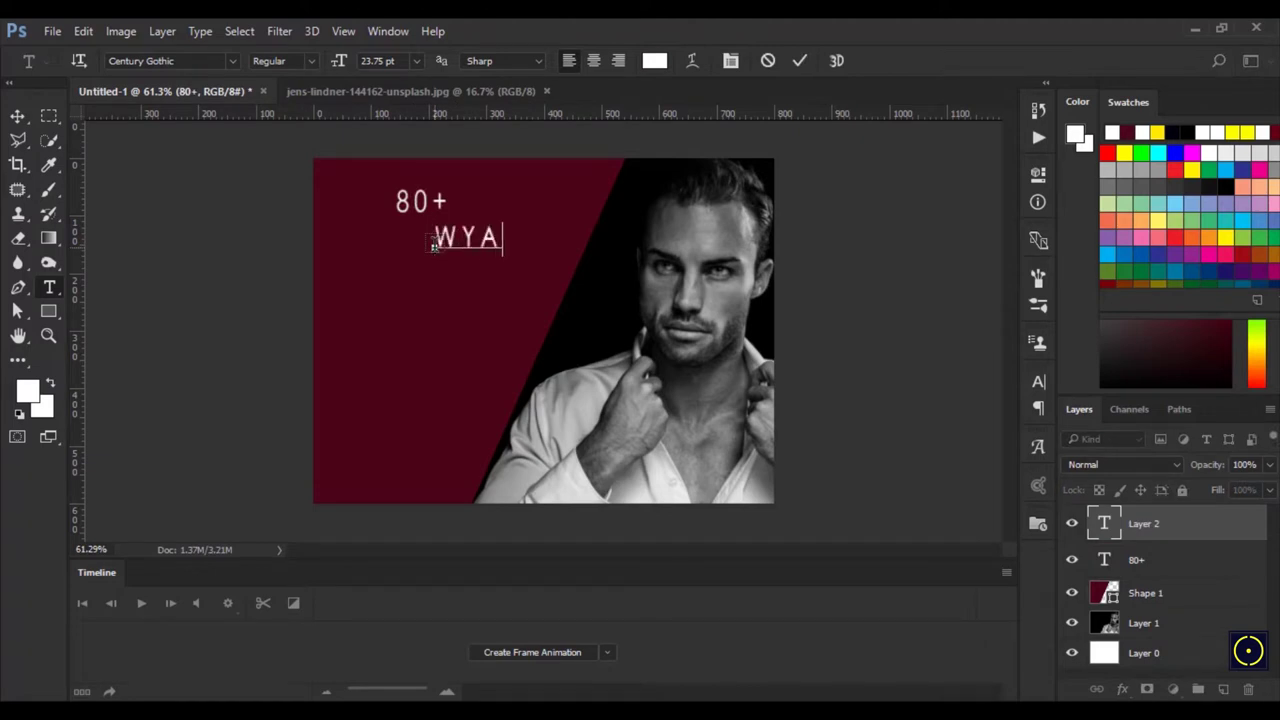
pyautogui.press('BackSpace')
pyautogui.press('BackSpace')
pyautogui.write('AYS')
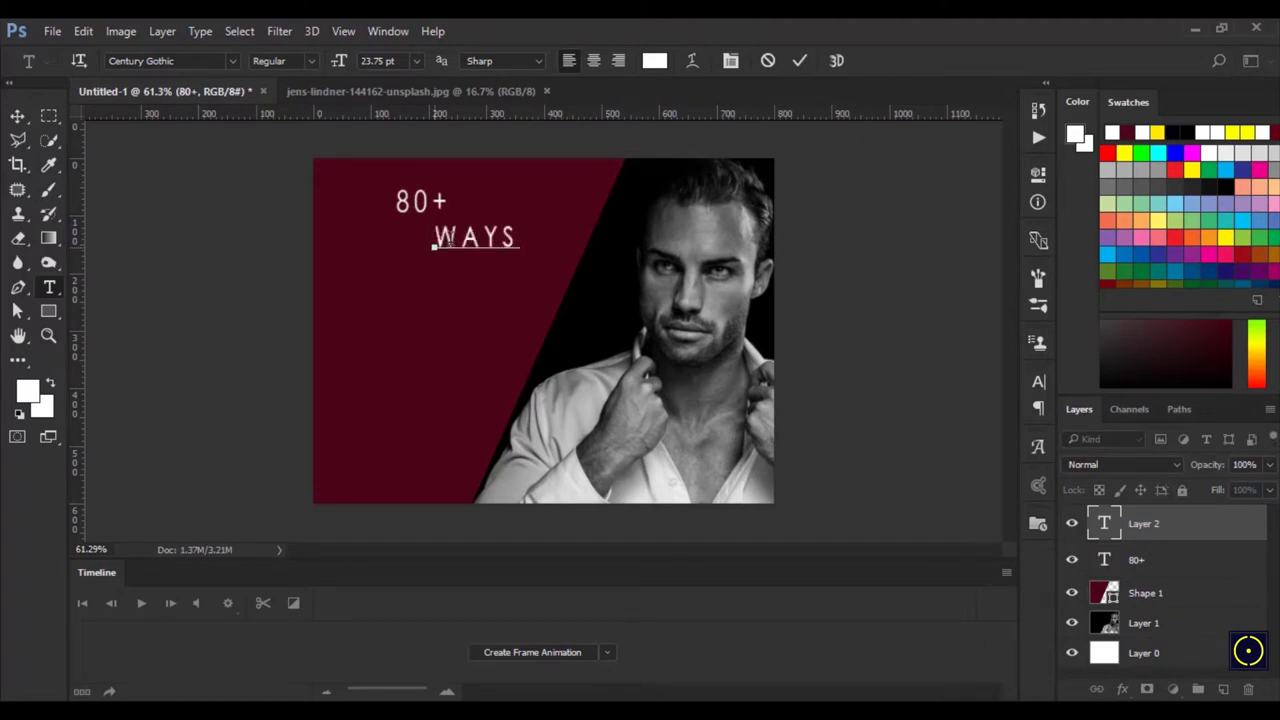
pyautogui.click(799, 62)
# Add the 'TO MAKE', 'EXTRA' and 'MONEY' lines below as separate text layers.
pyautogui.click(428, 292)
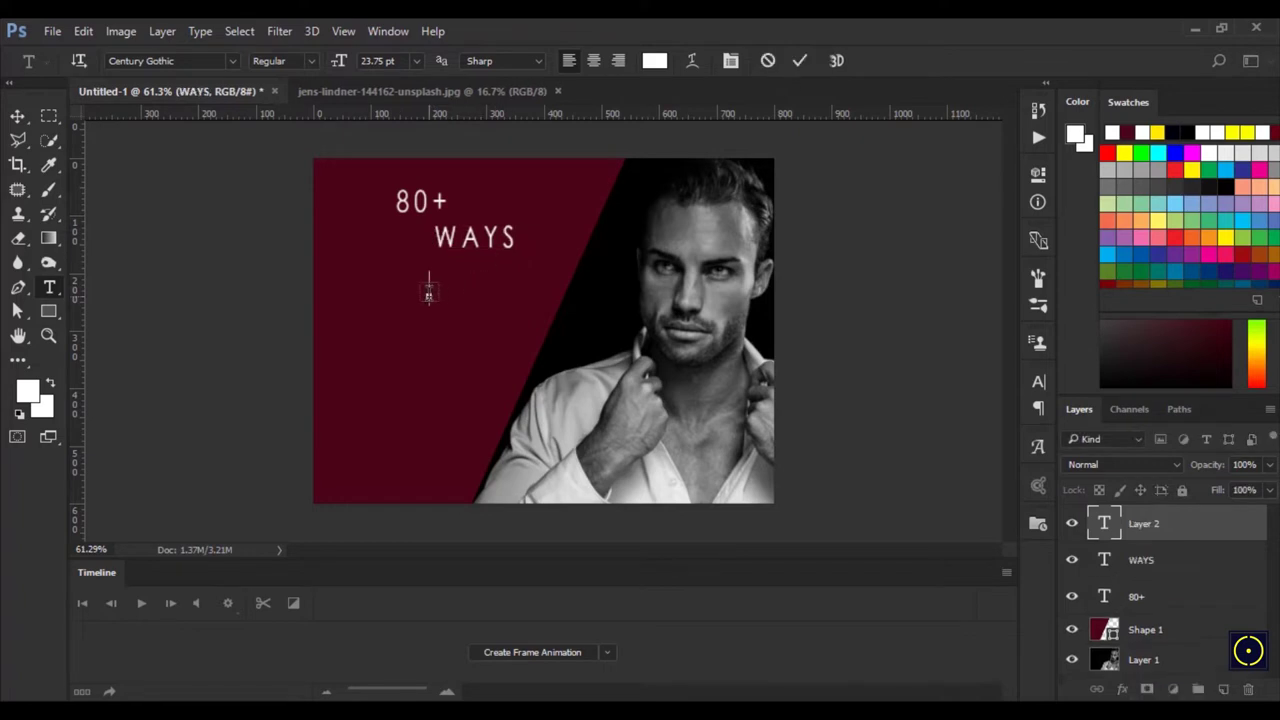
pyautogui.write('TO')
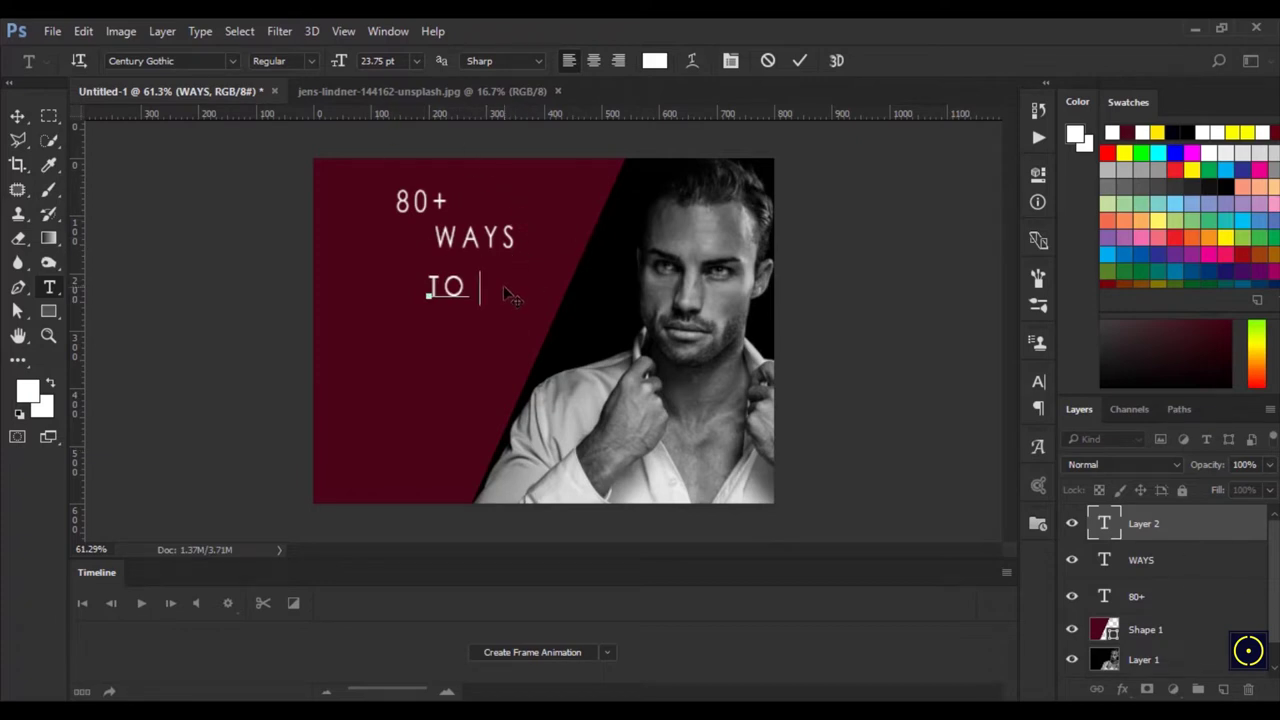
pyautogui.write('MAKE')
pyautogui.click(800, 61)
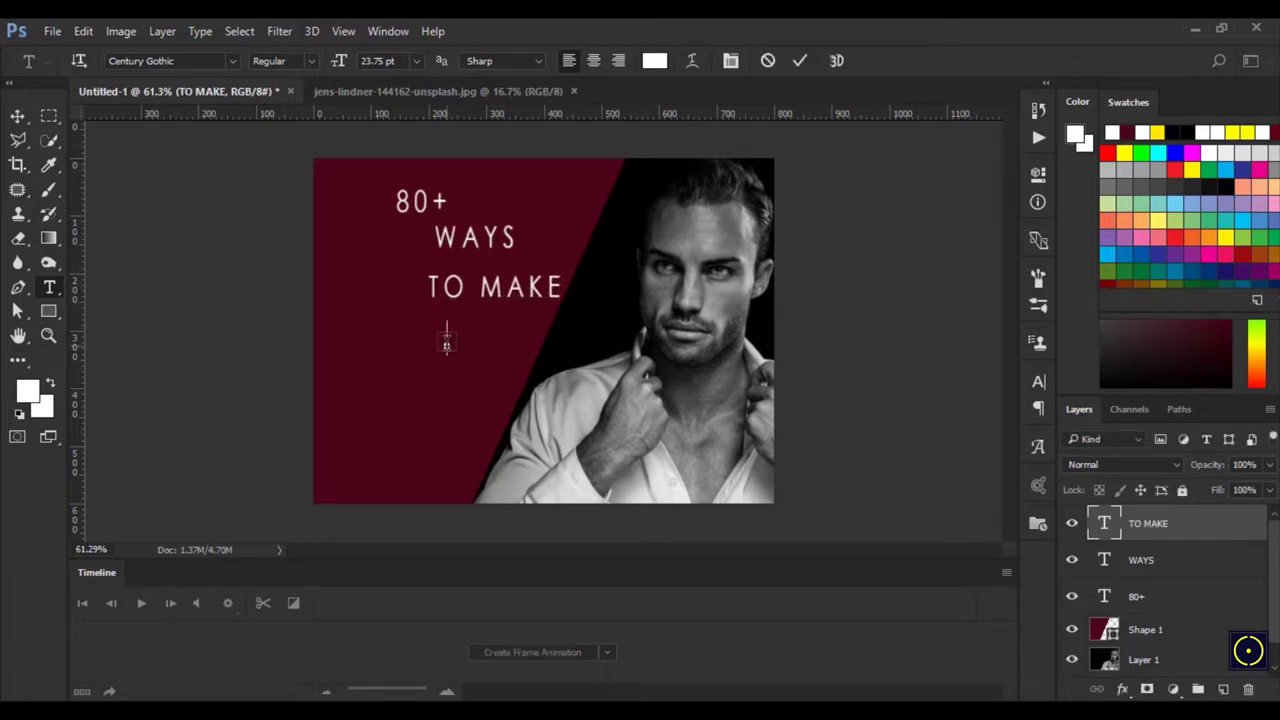
pyautogui.click(446, 340)
pyautogui.write('EXTRA')
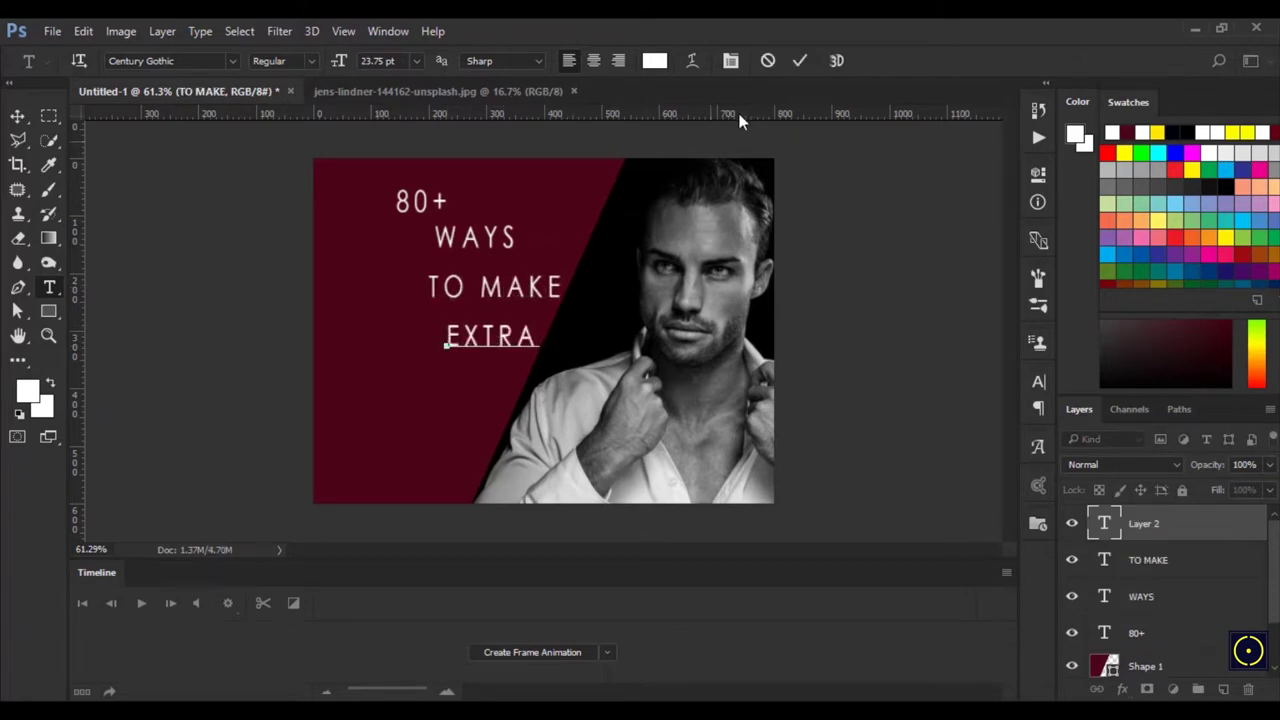
pyautogui.click(800, 61)
pyautogui.click(446, 387)
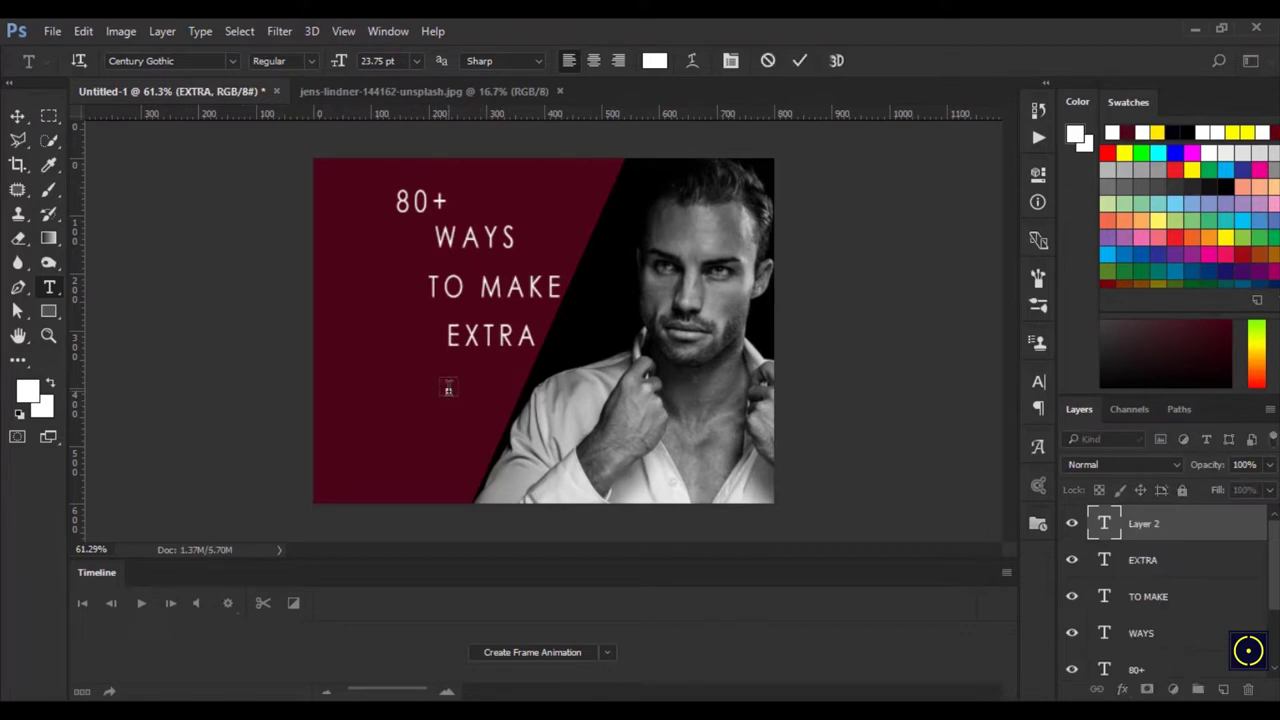
pyautogui.write('MONEY')
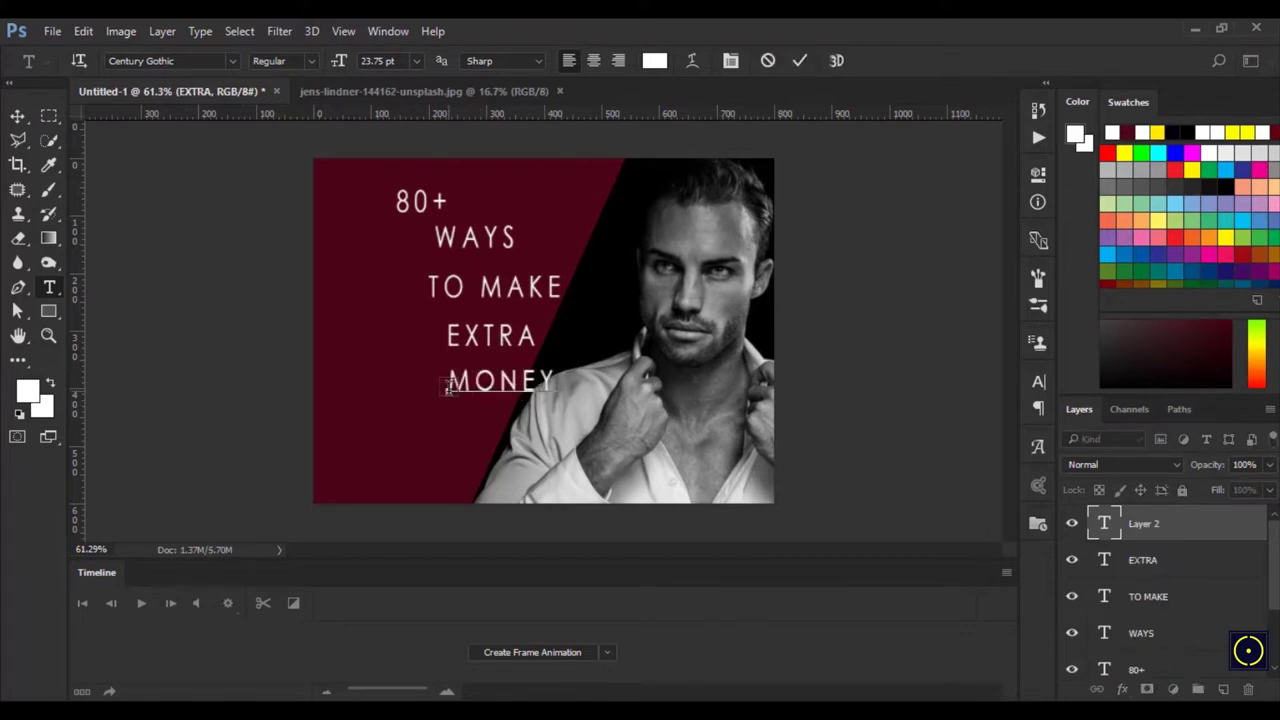
pyautogui.click(800, 61)
# Select all five headline text layers in the Layers panel.
pyautogui.scroll(-1, 1155, 625)
pyautogui.click(1160, 638)
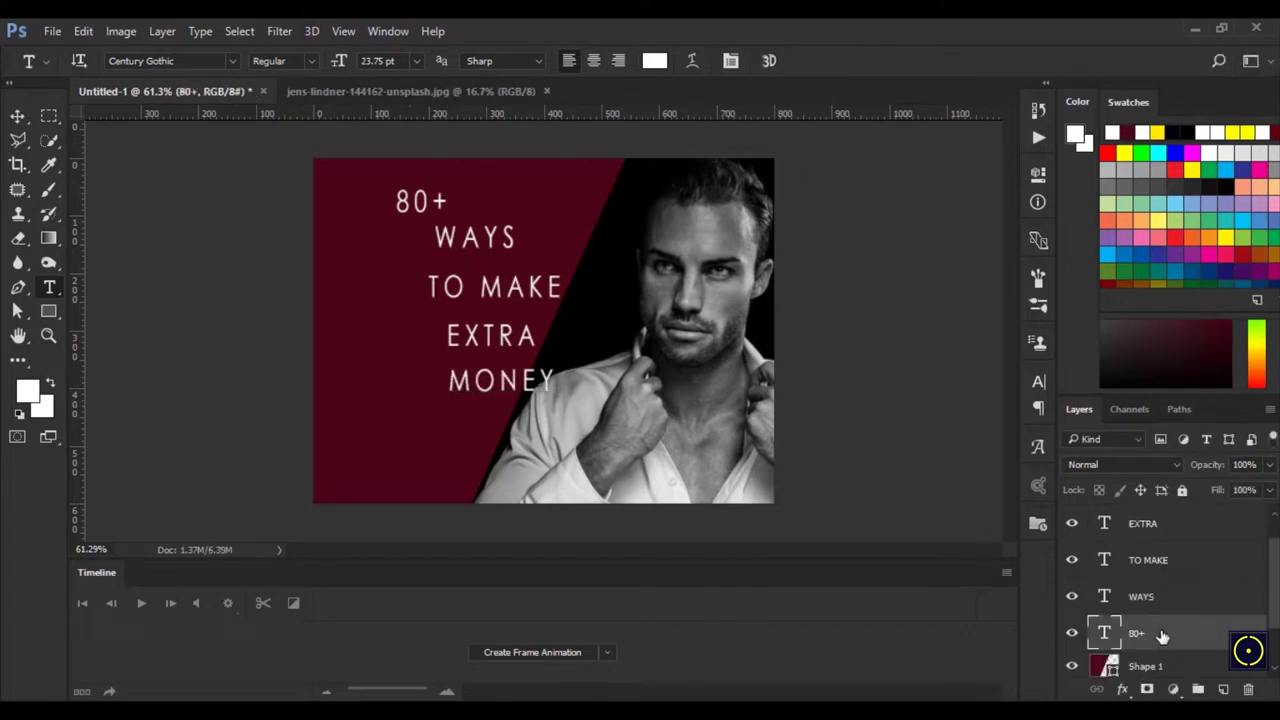
pyautogui.scroll(1, 1164, 622)
pyautogui.keyDown('shift'); pyautogui.click(1177, 522); pyautogui.keyUp('shift')
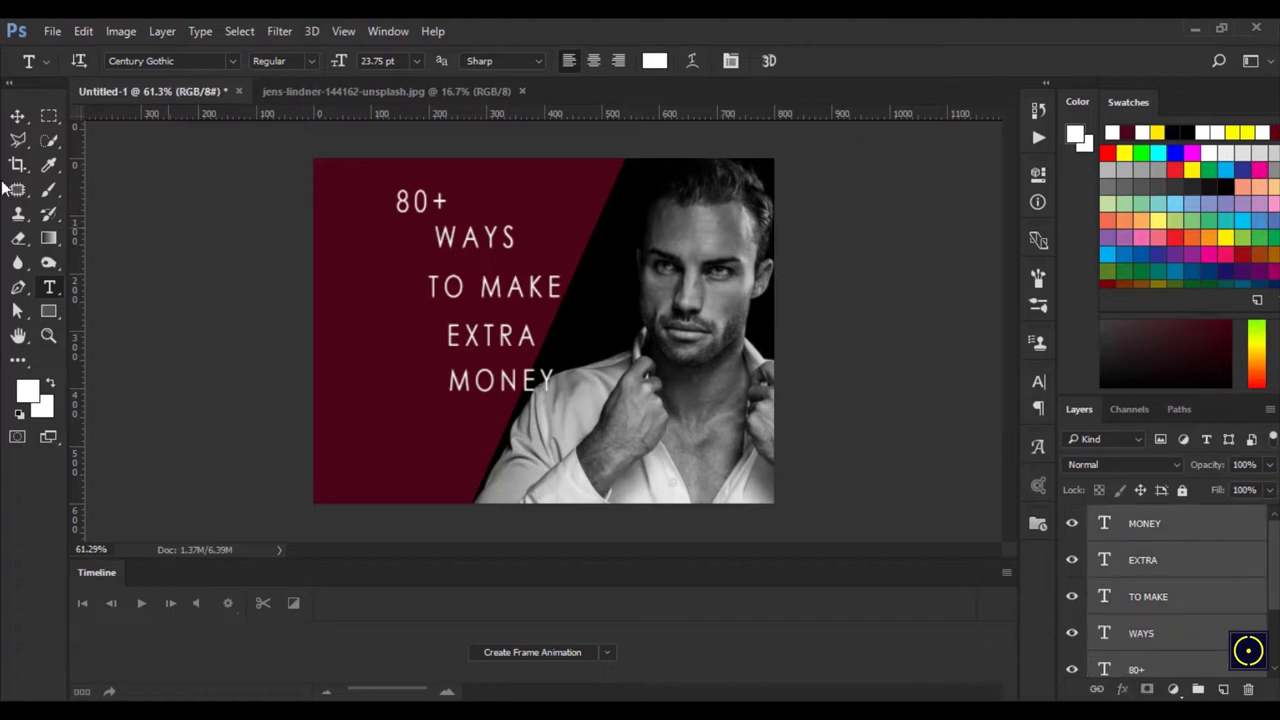
# Left-align the five headline lines, then select the 80+ layer.
pyautogui.click(16, 117)
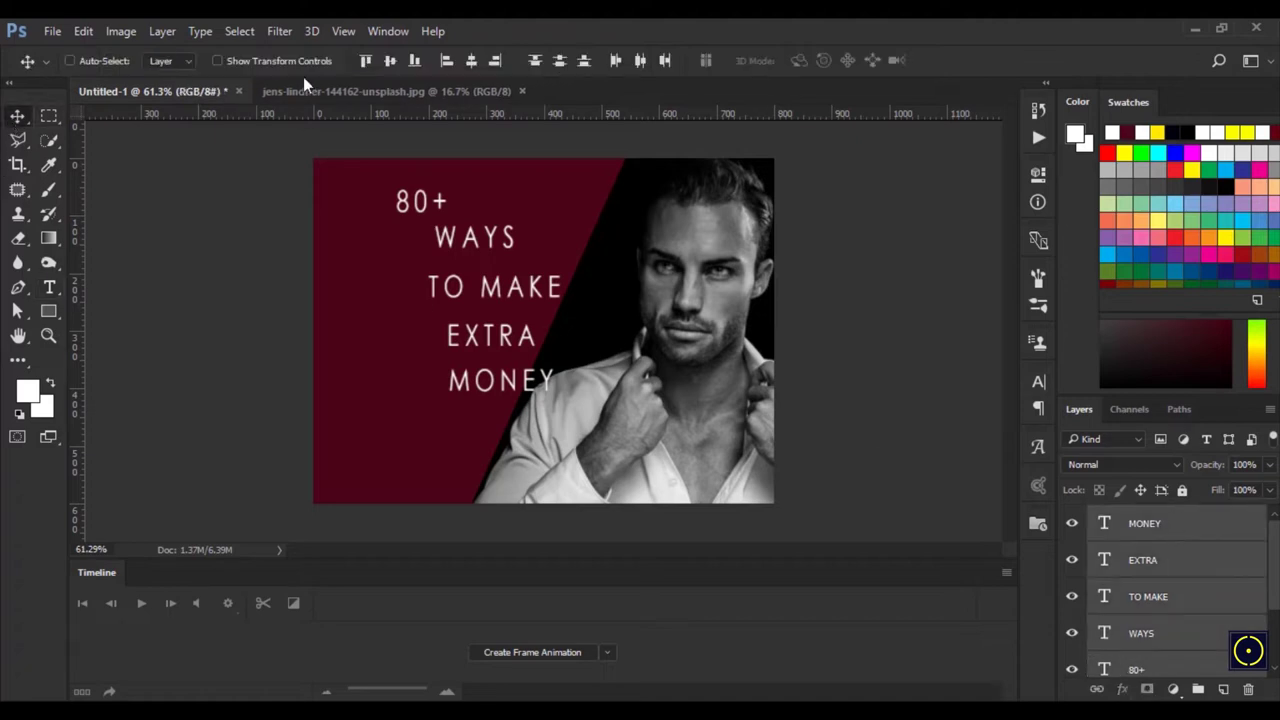
pyautogui.click(448, 62)
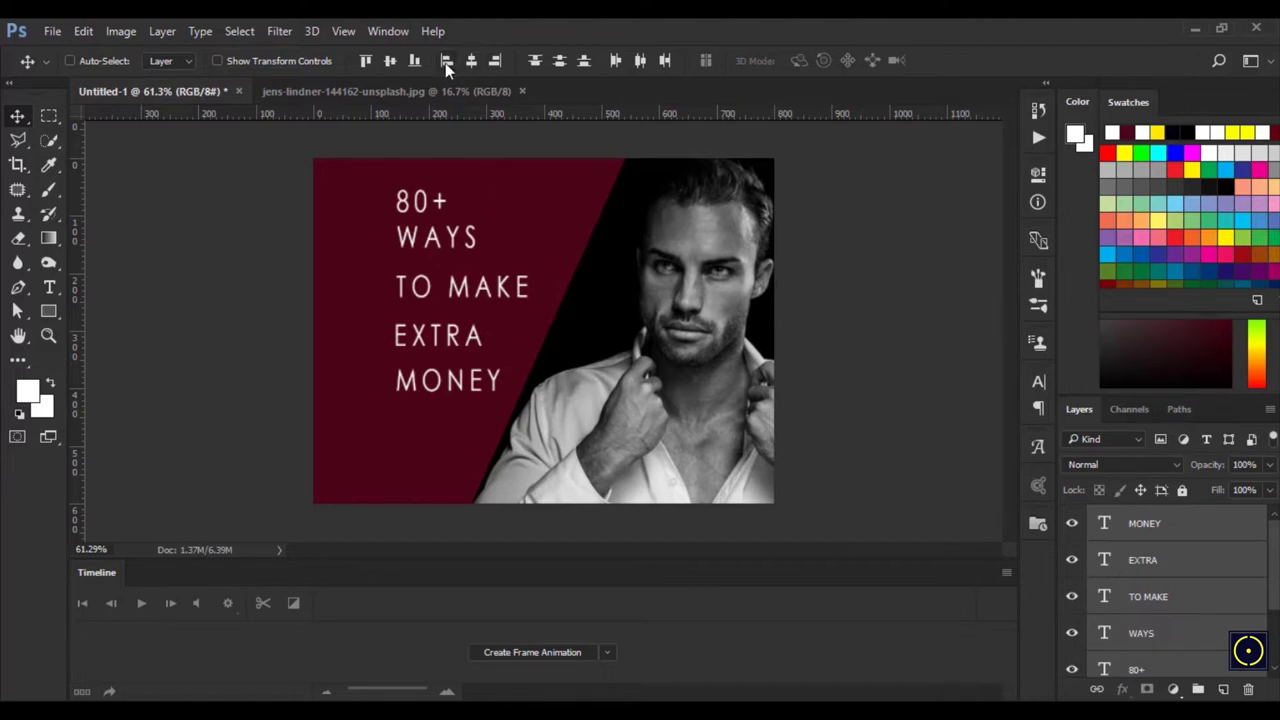
pyautogui.click(1181, 533)
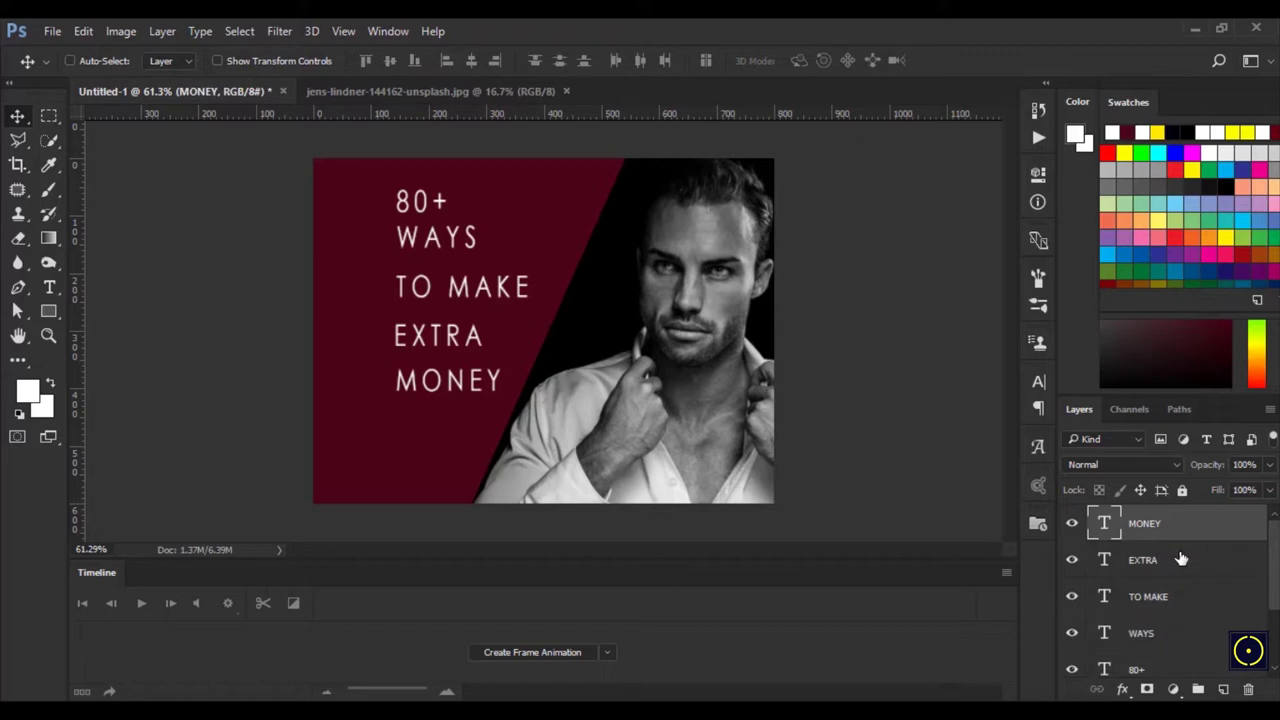
pyautogui.click(1181, 559)
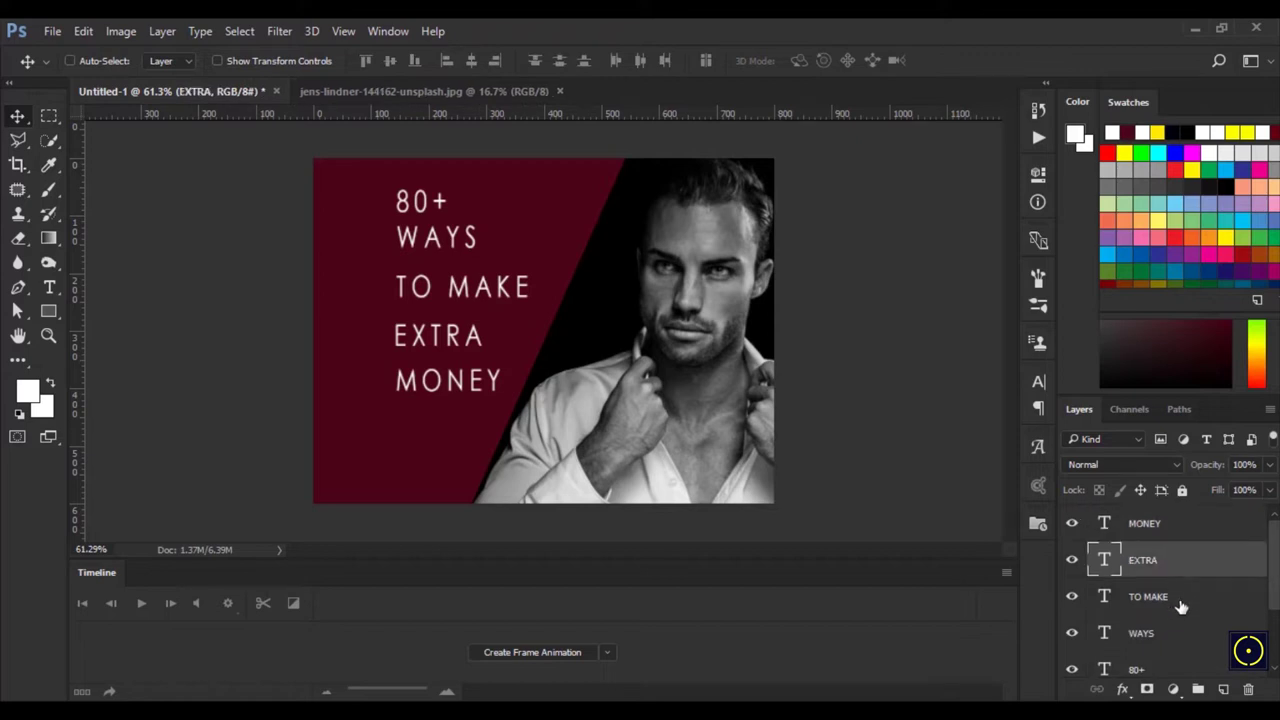
pyautogui.click(1181, 606)
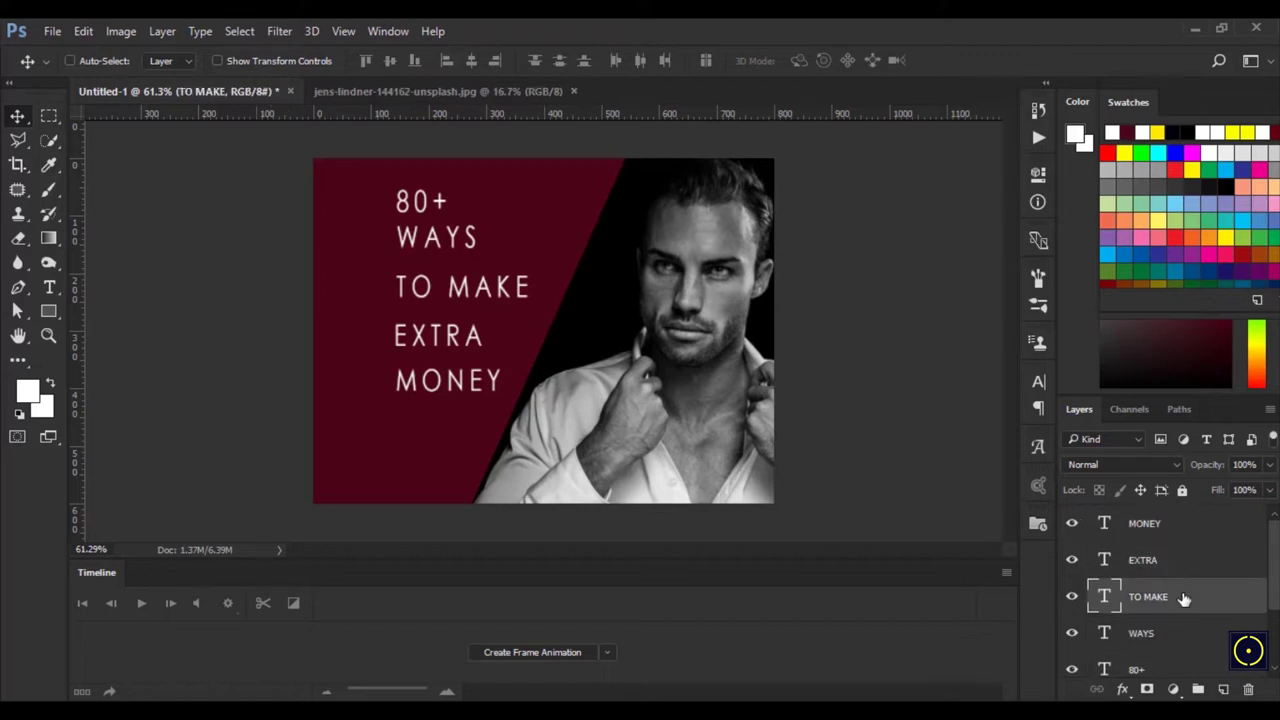
pyautogui.scroll(-1, 1185, 633)
pyautogui.click(1172, 640)
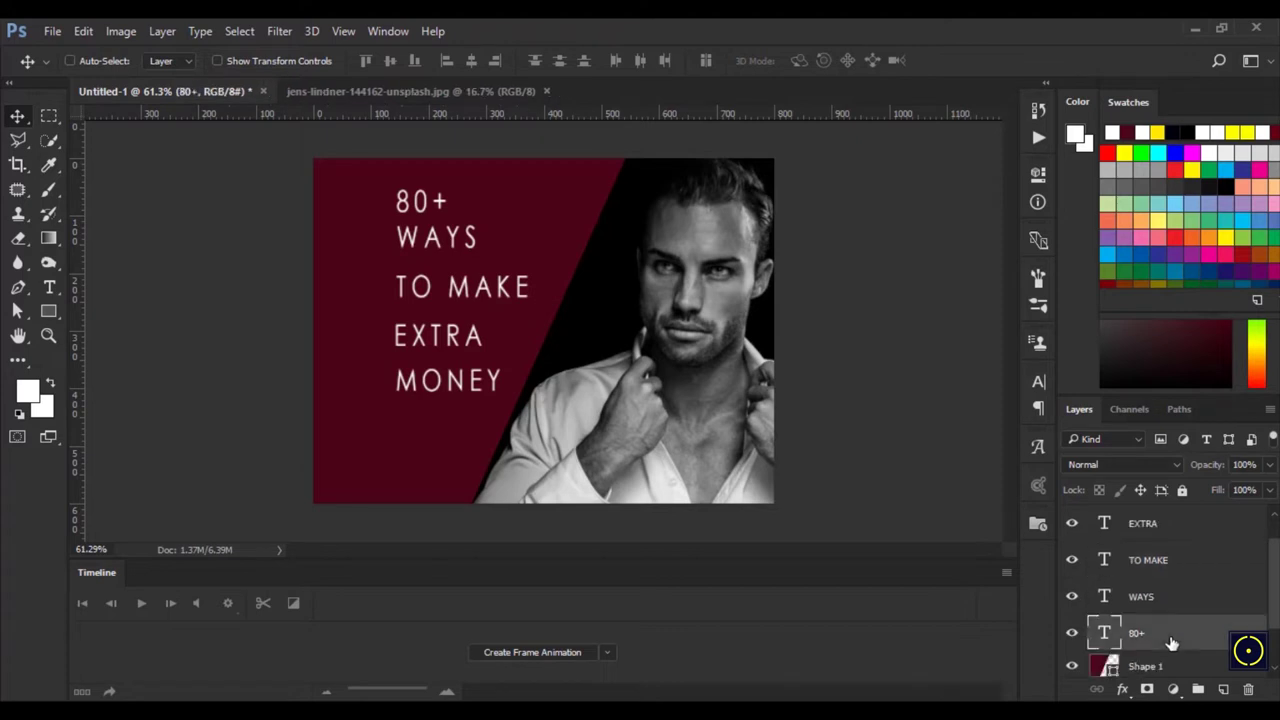
# Nudge the upper headline lines down to even out spacing between all five lines.
pyautogui.press('Down')
pyautogui.press('Down')
pyautogui.press('Down')
pyautogui.press('Down')
pyautogui.press('Down')
pyautogui.press('Down')
pyautogui.press('Down')
pyautogui.press('Down')
pyautogui.press('Down')
pyautogui.keyDown('shift'); pyautogui.click(1172, 606); pyautogui.keyUp('shift')
pyautogui.hotkey('shift', 'Down')
pyautogui.hotkey('shift', 'Down')
pyautogui.hotkey('shift', 'Down')
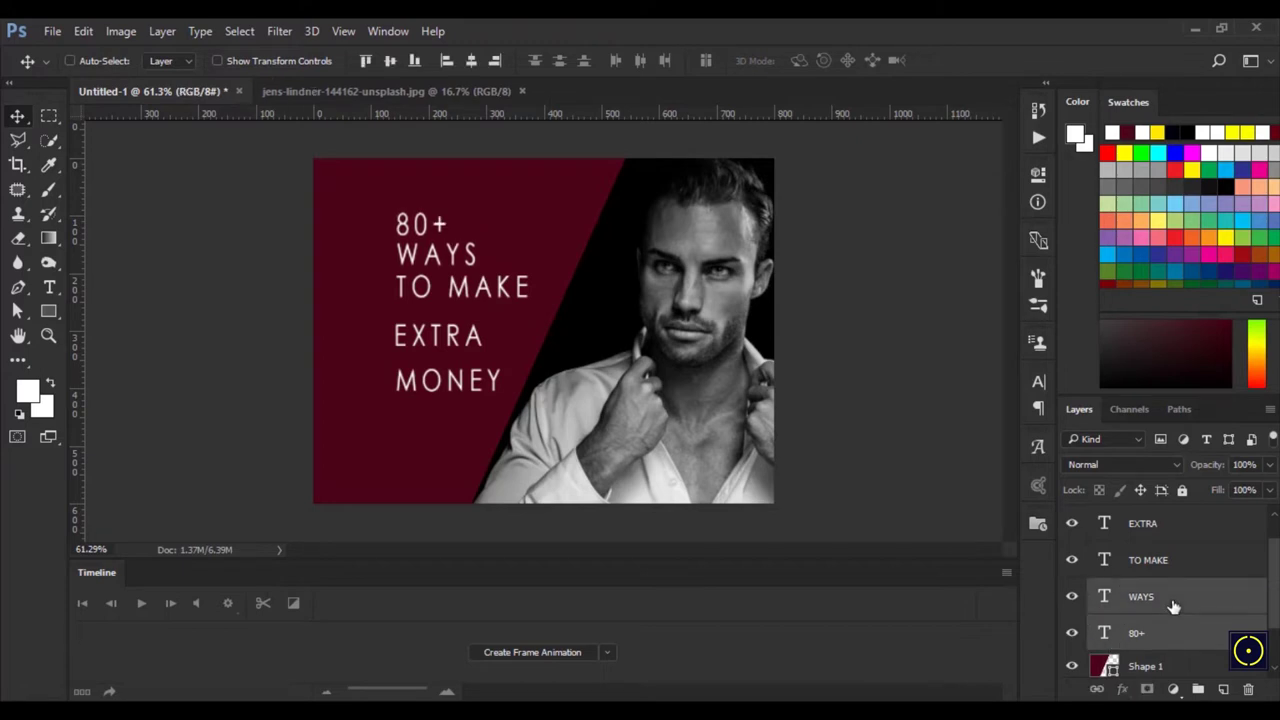
pyautogui.keyDown('shift'); pyautogui.click(1176, 568); pyautogui.keyUp('shift')
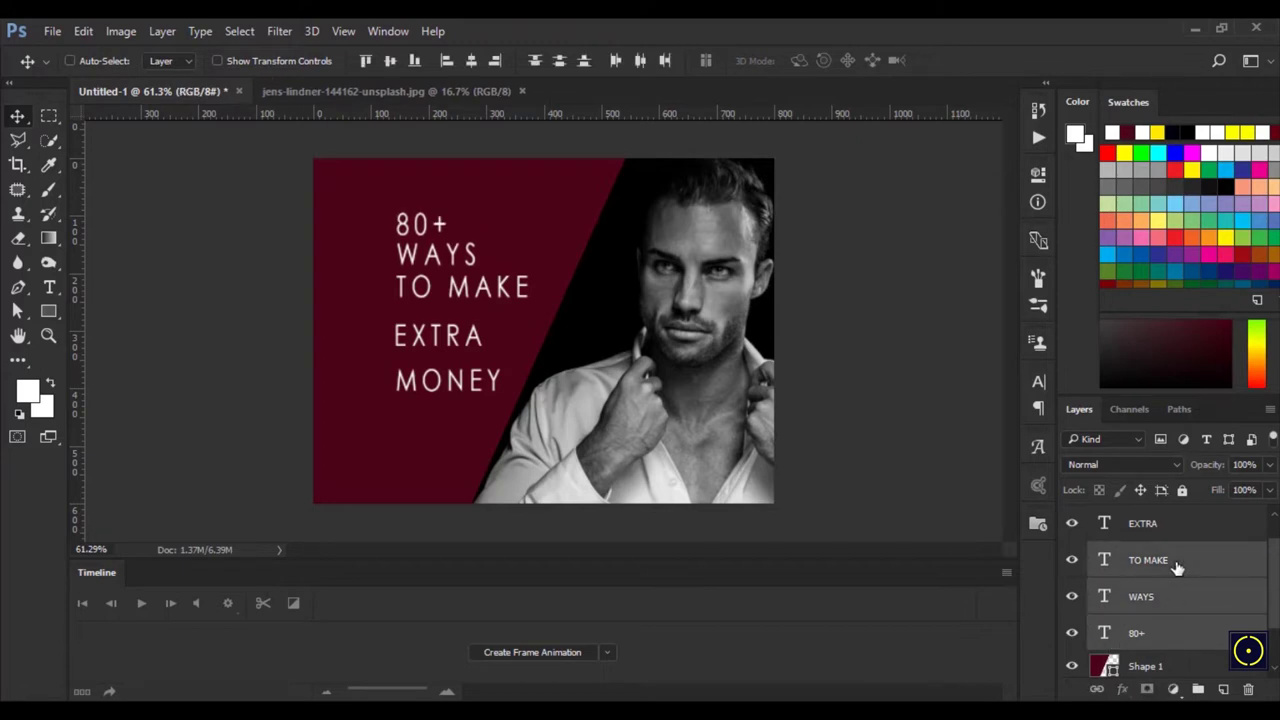
pyautogui.hotkey('shift', 'Down')
pyautogui.hotkey('shift', 'Down')
pyautogui.hotkey('shift', 'Down')
pyautogui.keyDown('shift'); pyautogui.click(1193, 527); pyautogui.keyUp('shift')
pyautogui.hotkey('shift', 'Down')
pyautogui.hotkey('shift', 'Down')
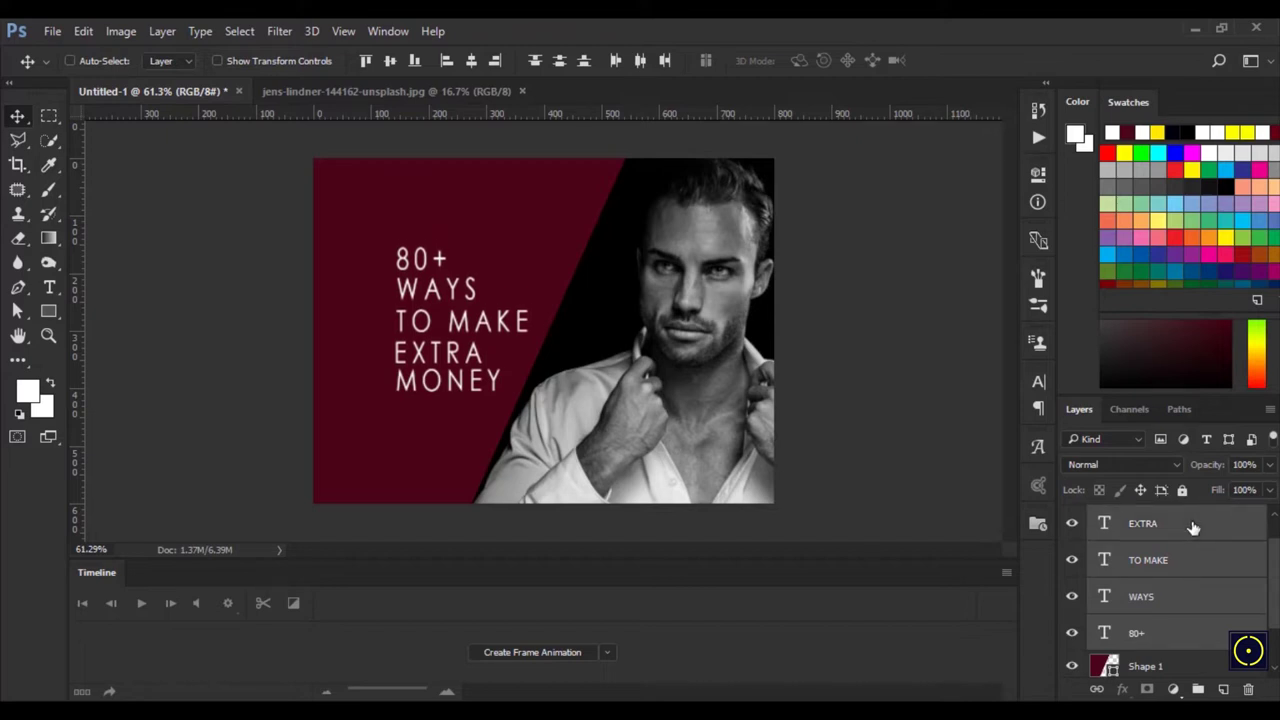
pyautogui.hotkey('shift', 'Up')
pyautogui.press('Down')
pyautogui.press('Down')
pyautogui.press('Down')
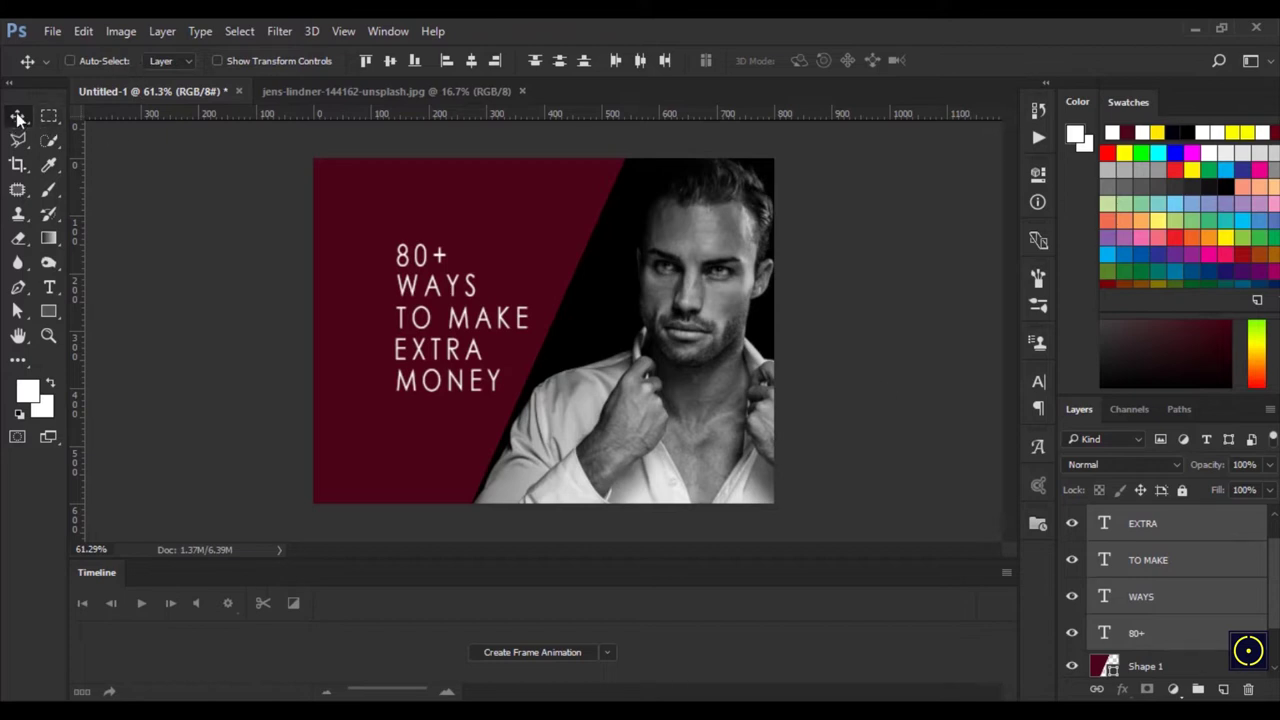
pyautogui.moveTo(452, 287)
pyautogui.mouseDown()
pyautogui.moveTo(425, 297)
pyautogui.moveTo(425, 282)
pyautogui.moveTo(452, 273)
pyautogui.mouseUp()
pyautogui.hotkey('shift', 'Up')
pyautogui.hotkey('shift', 'Up')
pyautogui.hotkey('shift', 'Up')
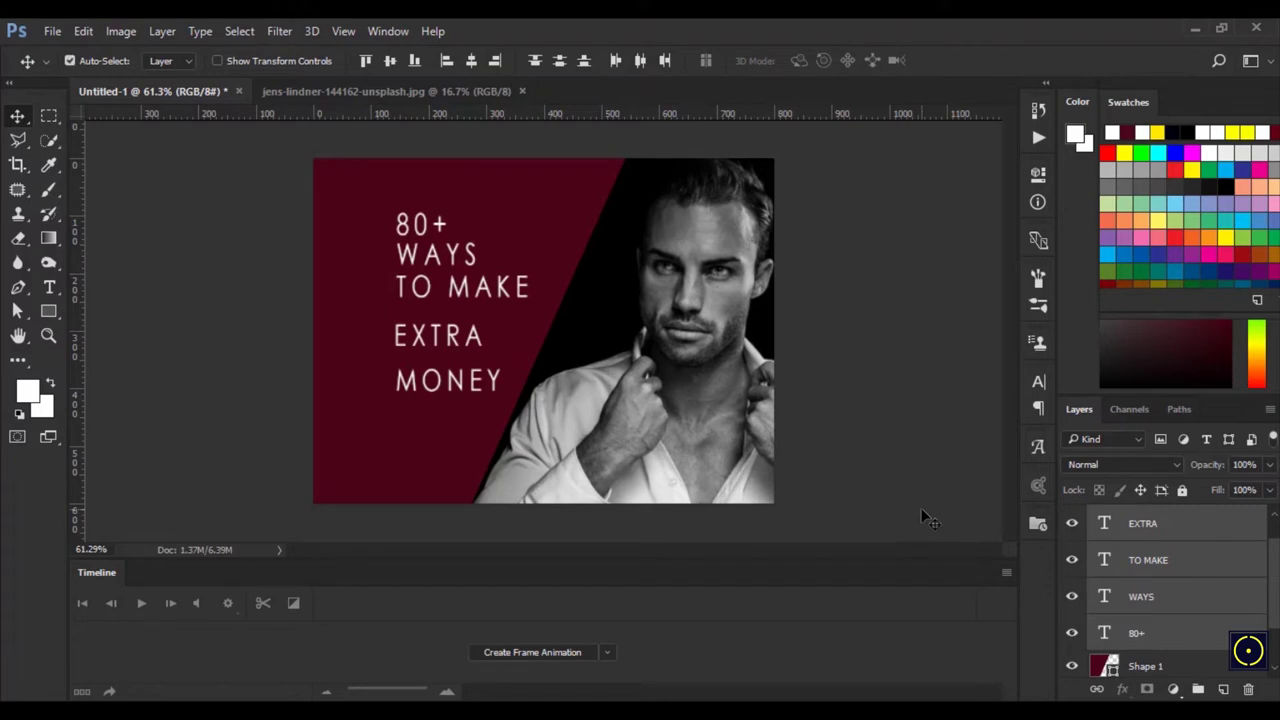
pyautogui.hotkey('shift', 'Down')
pyautogui.hotkey('shift', 'Down')
pyautogui.hotkey('shift', 'Down')
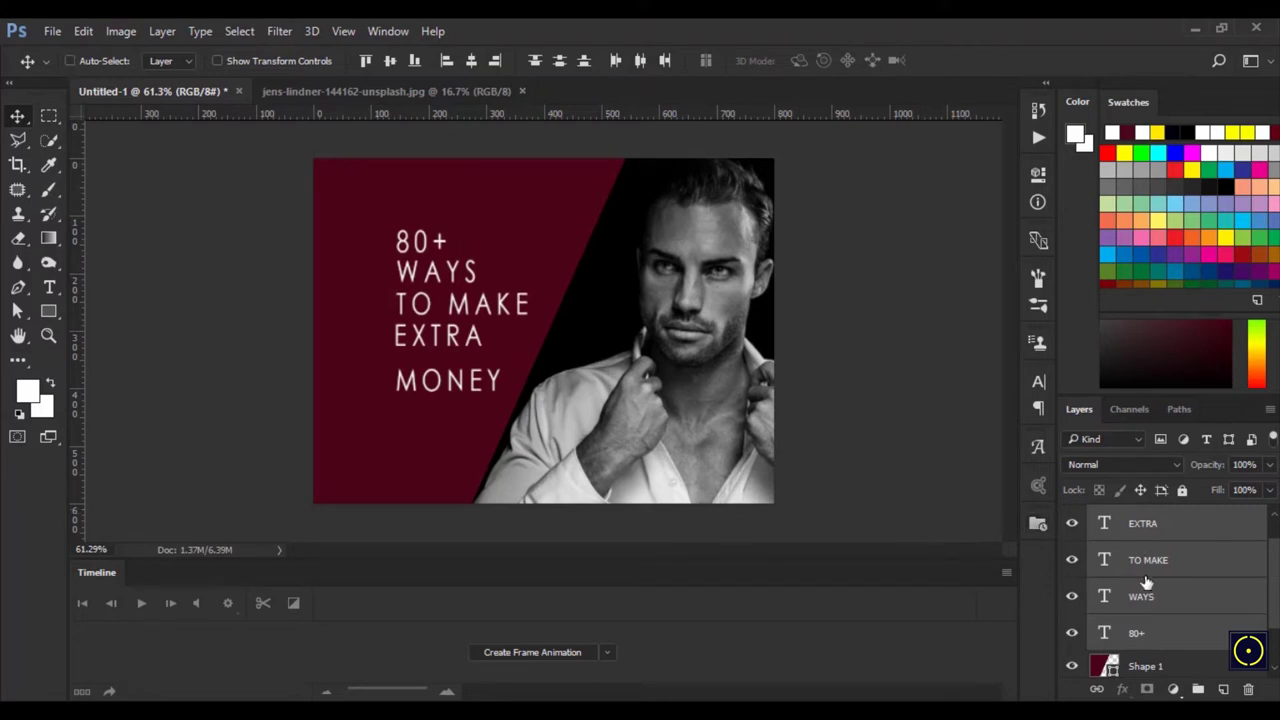
pyautogui.scroll(1, 1147, 582)
pyautogui.hotkey('shift', 'Down')
pyautogui.hotkey('shift', 'Down')
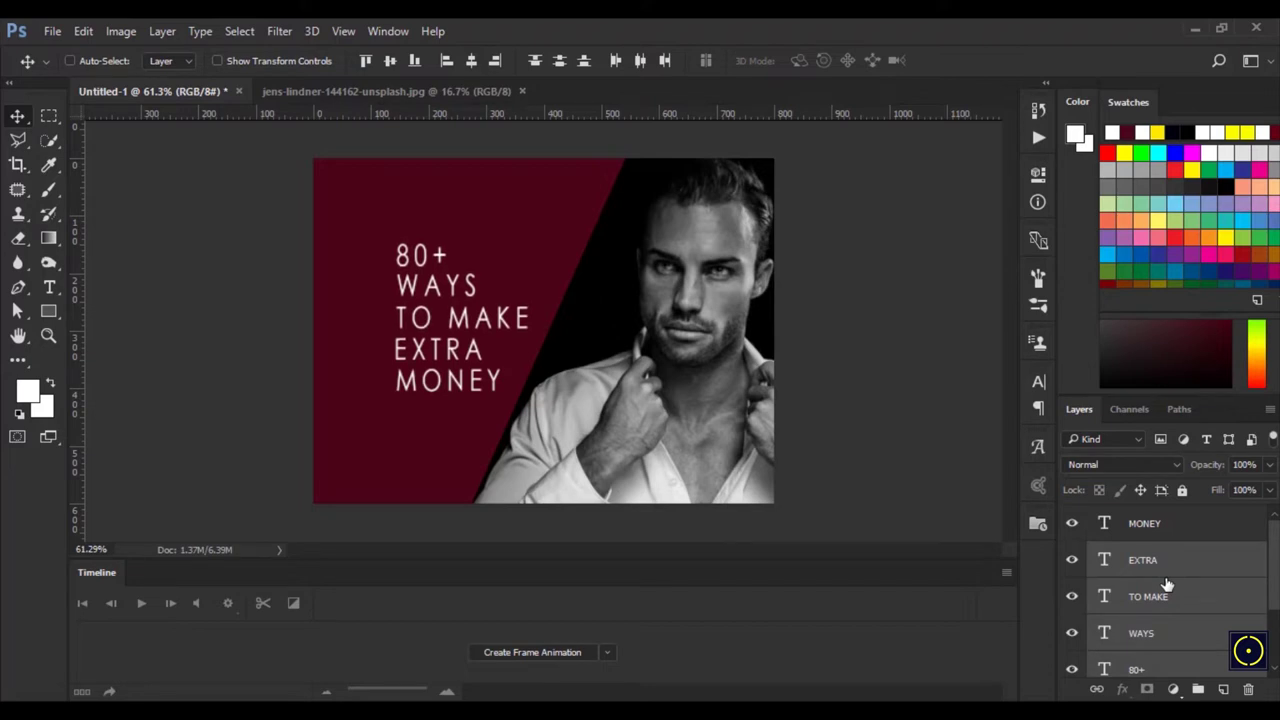
# Group the five headline layers as Group 1, shift the block left, and expand it.
pyautogui.keyDown('shift'); pyautogui.click(1182, 530); pyautogui.keyUp('shift')
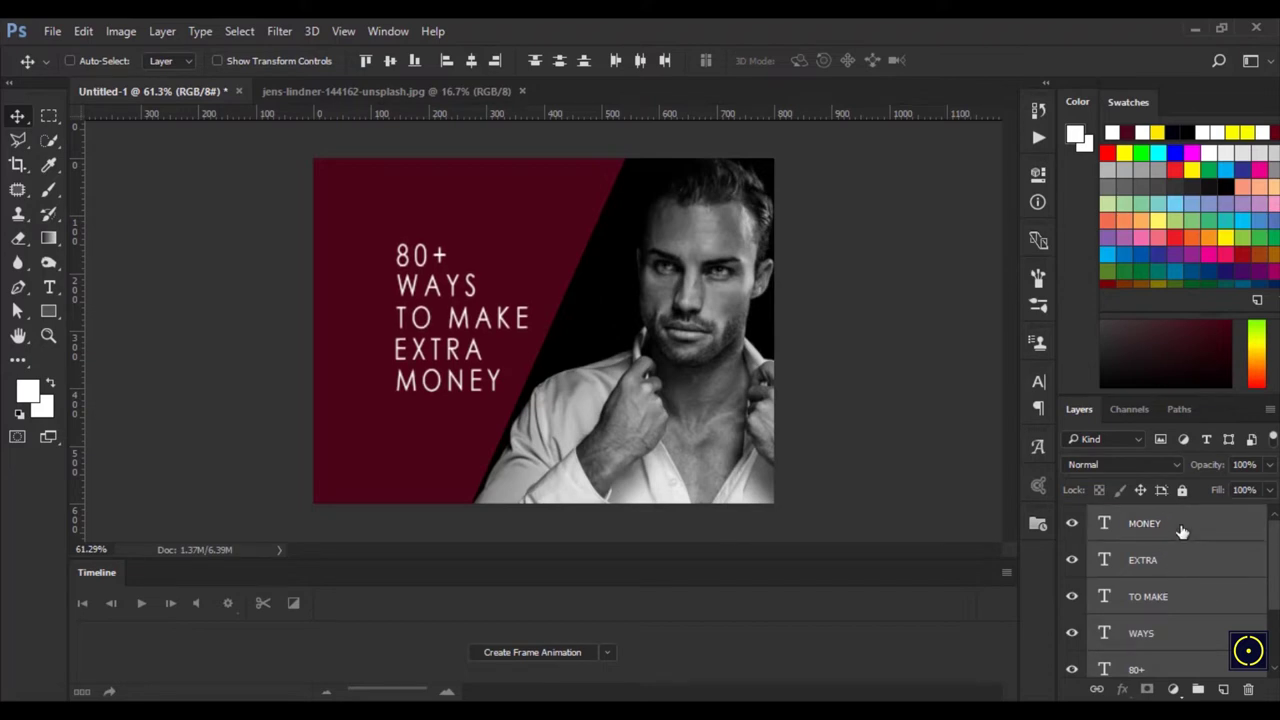
pyautogui.hotkey('ctrl', 'g')
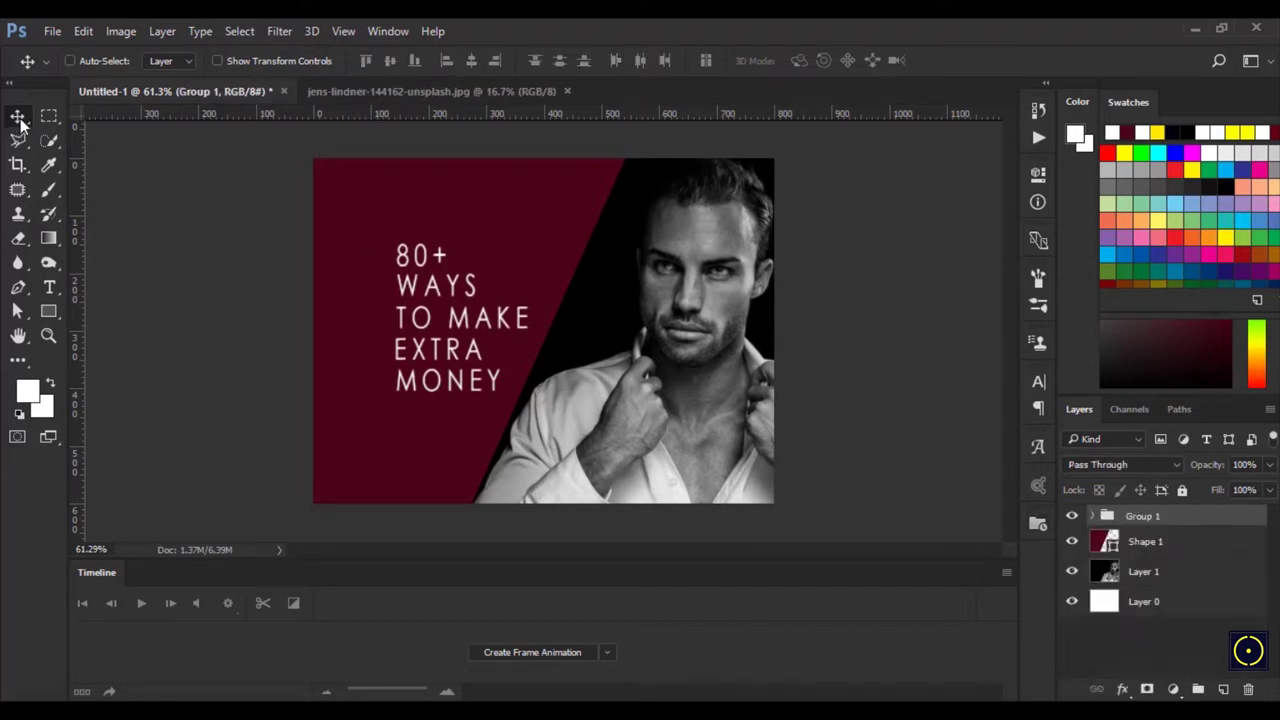
pyautogui.moveTo(478, 300); pyautogui.dragTo(452, 300)
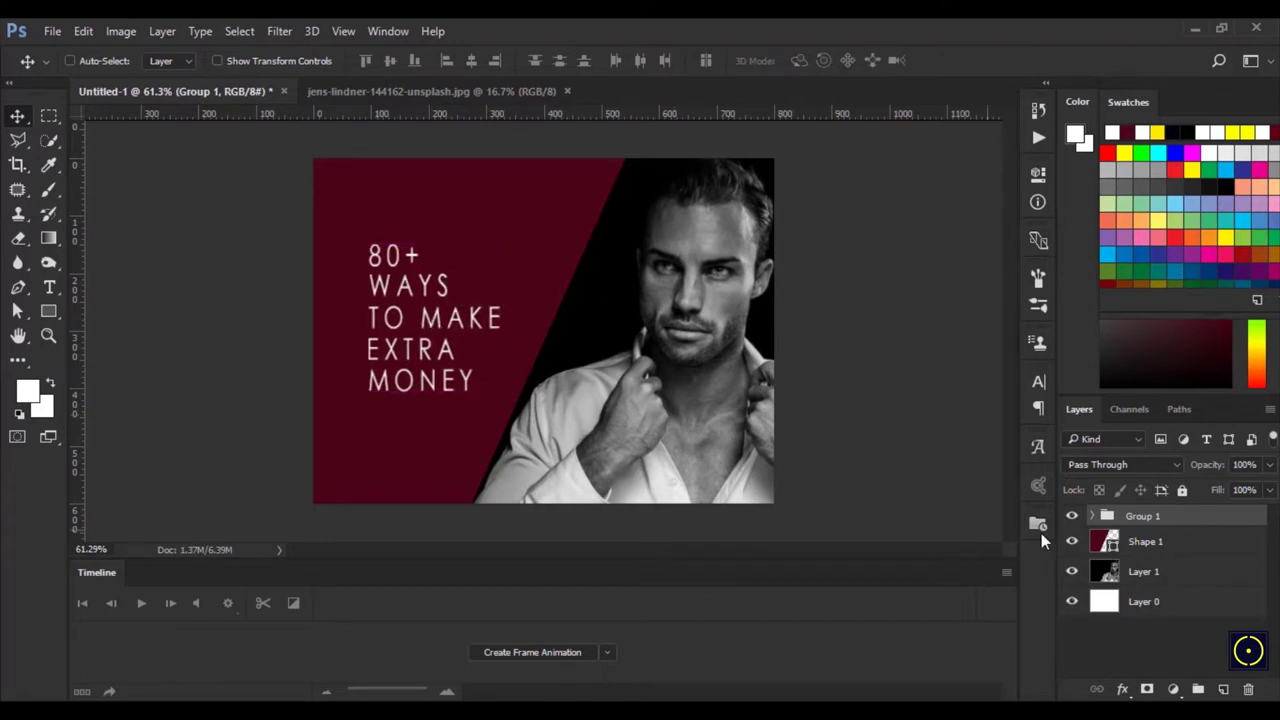
pyautogui.click(1092, 518)
pyautogui.scroll(-2, 1166, 580)
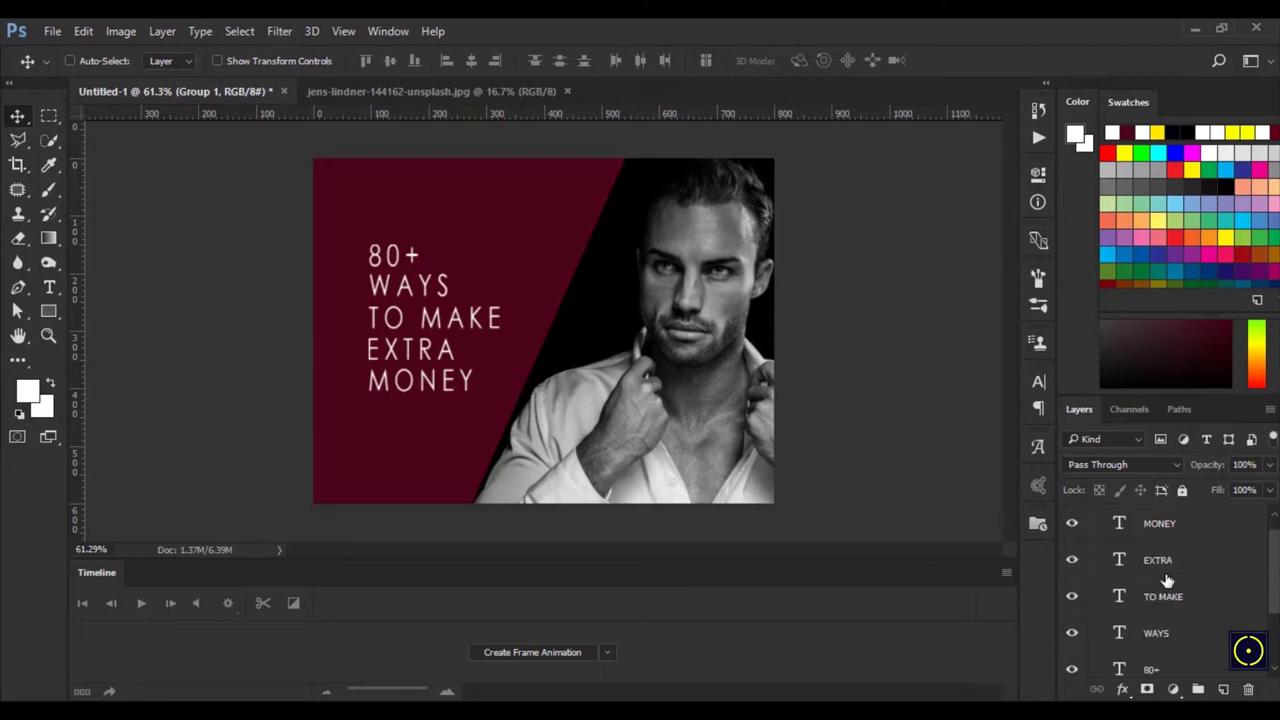
pyautogui.click(1180, 638)
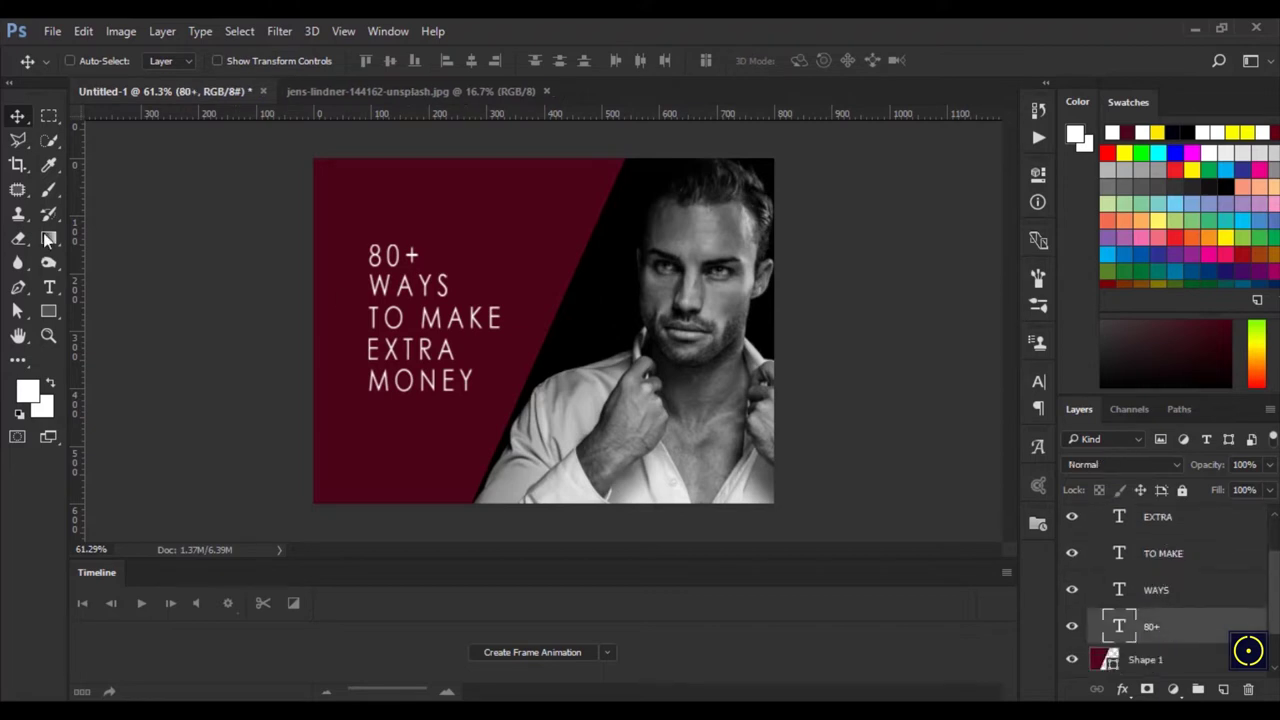
# Set the 80+ headline line to Bold.
pyautogui.click(49, 287)
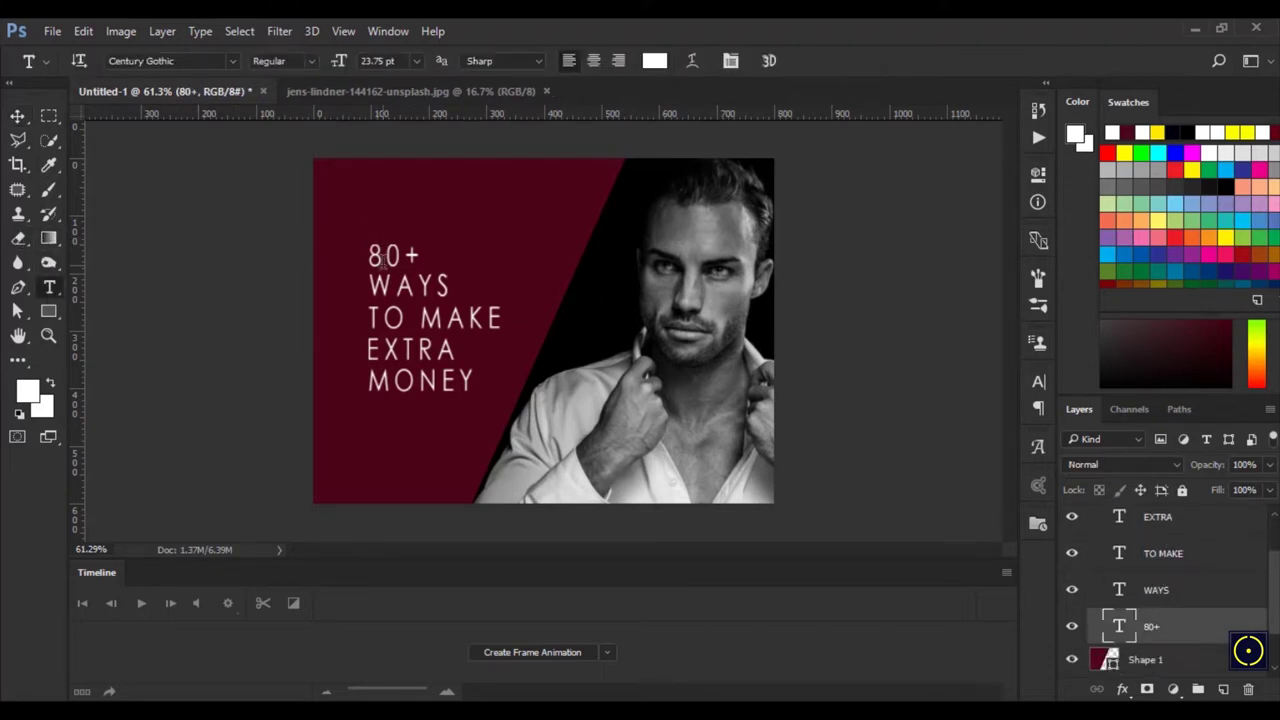
pyautogui.click(419, 255)
pyautogui.moveTo(422, 255); pyautogui.dragTo(346, 257)
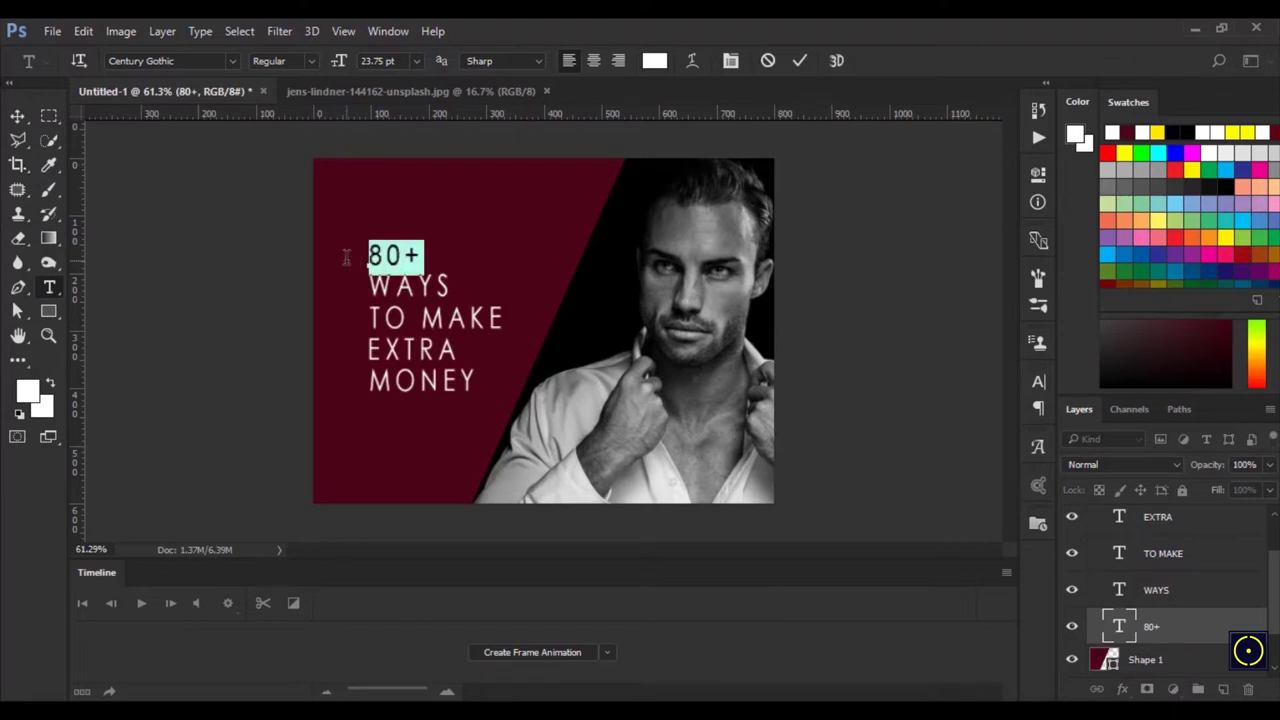
pyautogui.click(298, 61)
pyautogui.click(272, 106)
pyautogui.hotkey('ctrl', 'Return')
# Set the EXTRA and MONEY headline lines to Bold as well.
pyautogui.click(393, 349)
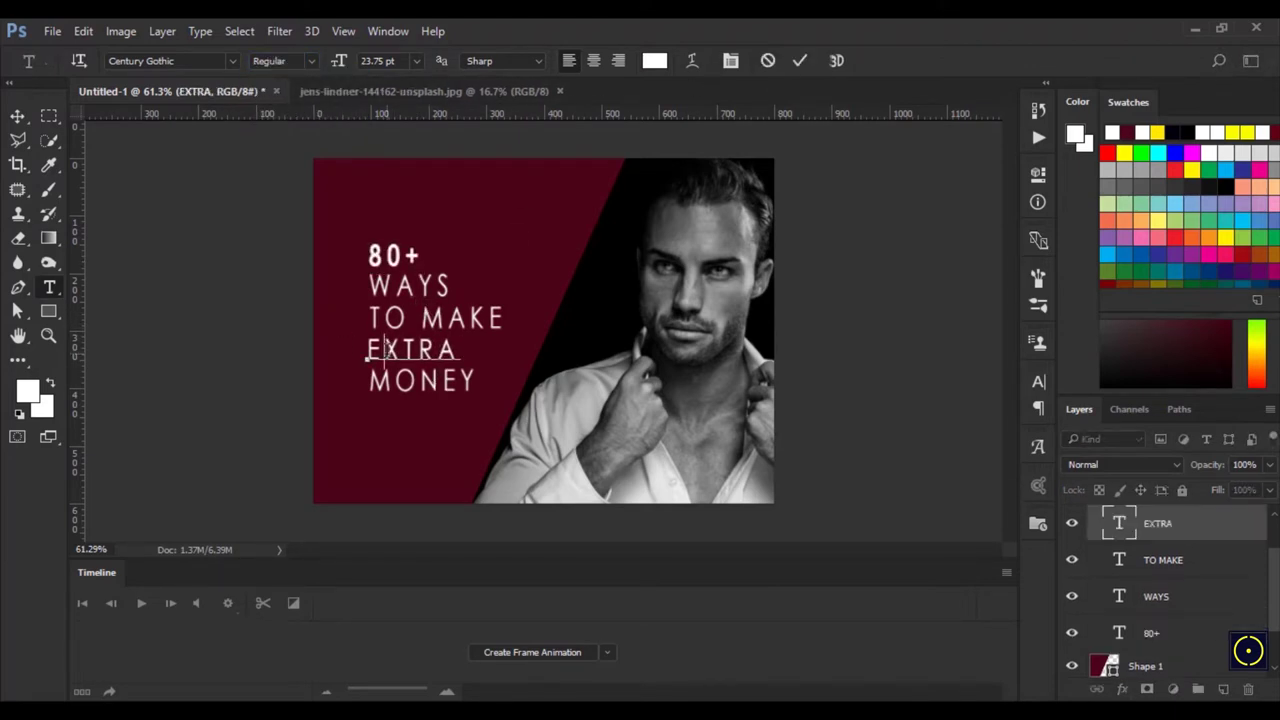
pyautogui.moveTo(367, 349); pyautogui.dragTo(460, 350)
pyautogui.click(311, 62)
pyautogui.click(272, 106)
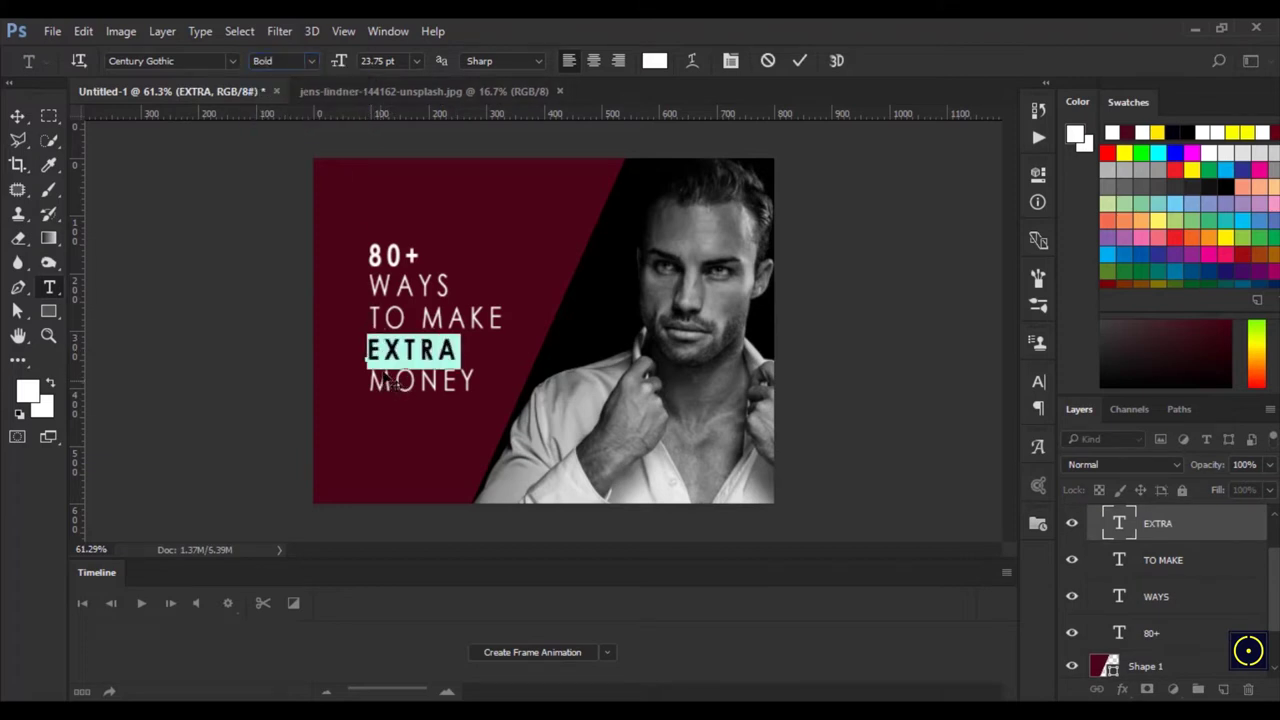
pyautogui.click(800, 61)
pyautogui.click(375, 382)
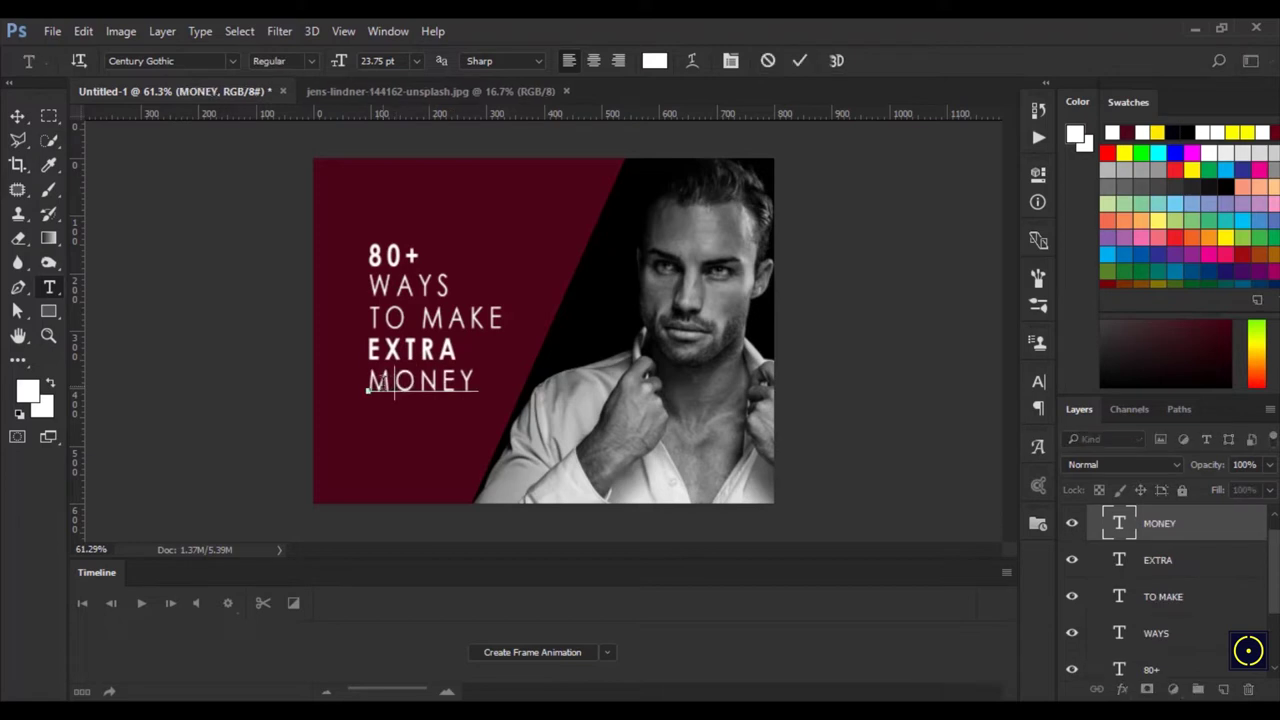
pyautogui.moveTo(368, 383); pyautogui.dragTo(549, 248)
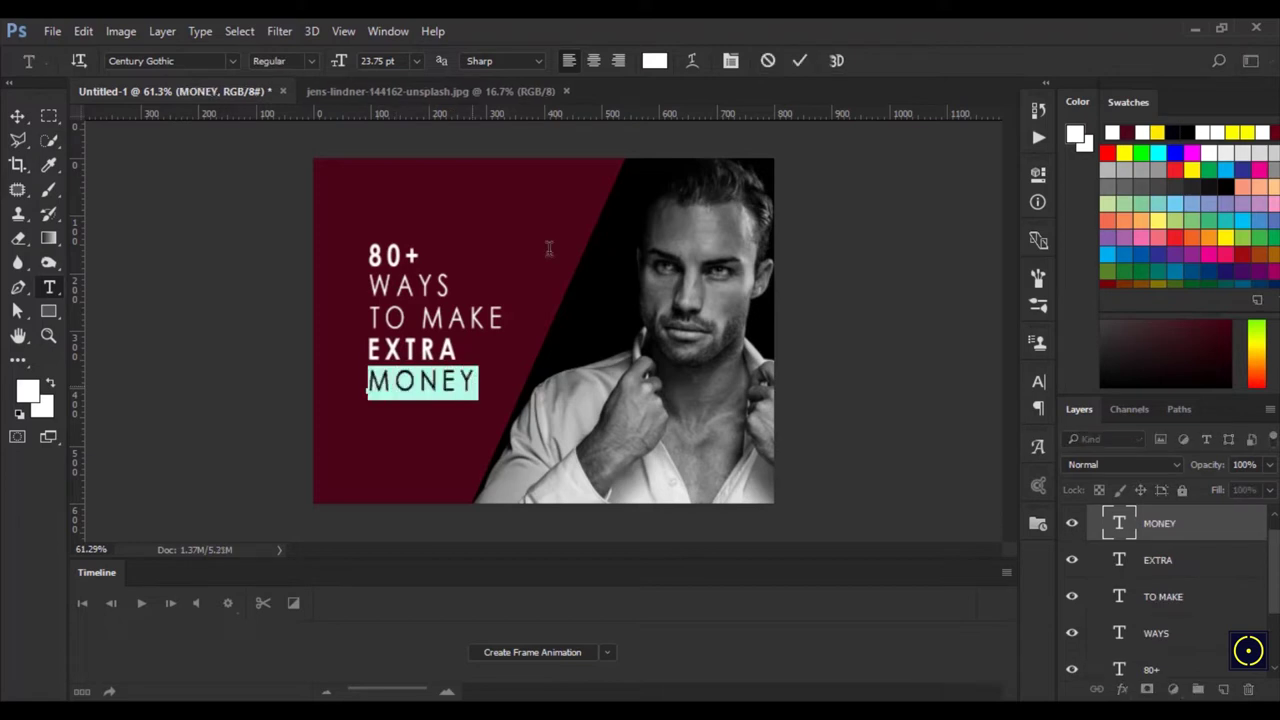
pyautogui.click(311, 62)
pyautogui.click(306, 106)
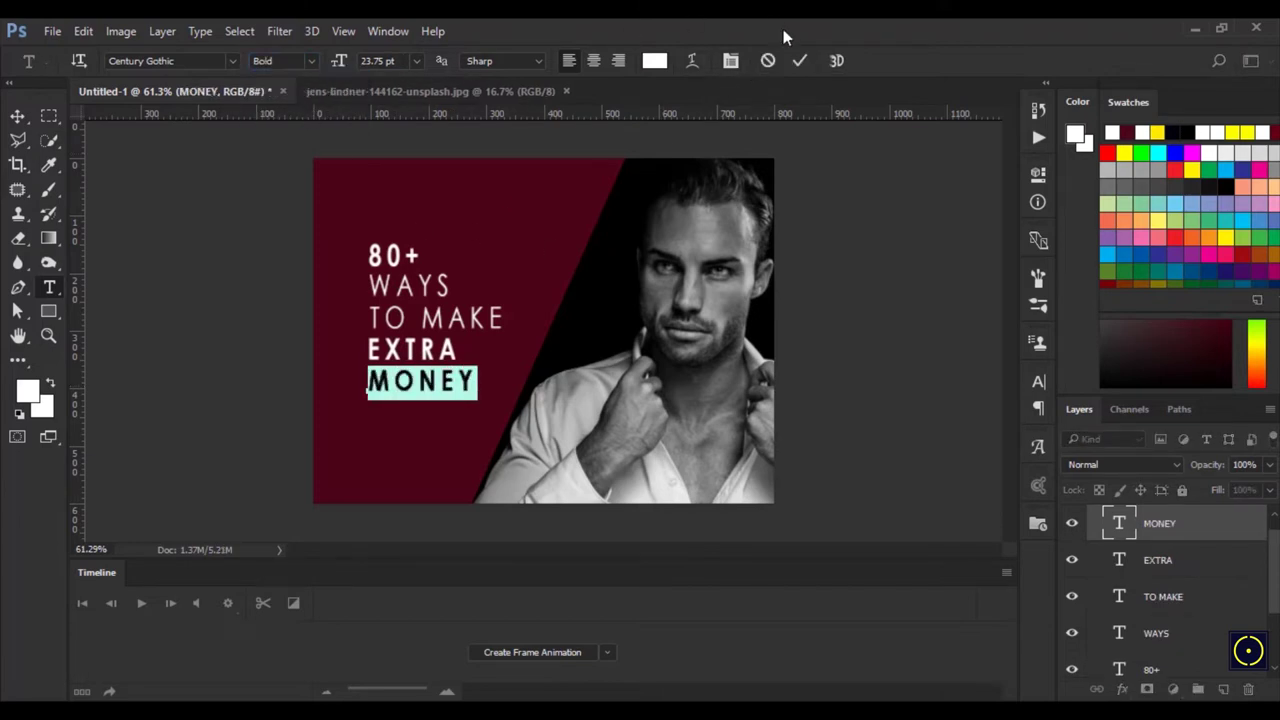
pyautogui.hotkey('ctrl', 'Return')
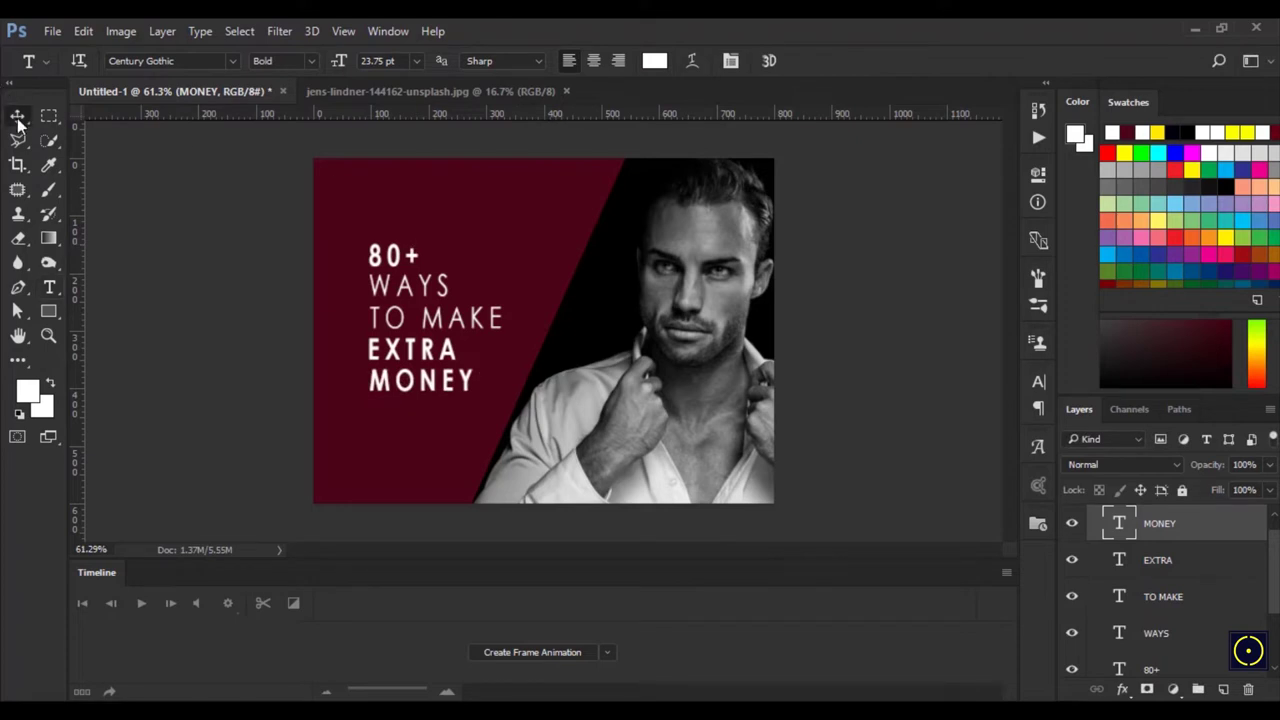
pyautogui.click(18, 118)
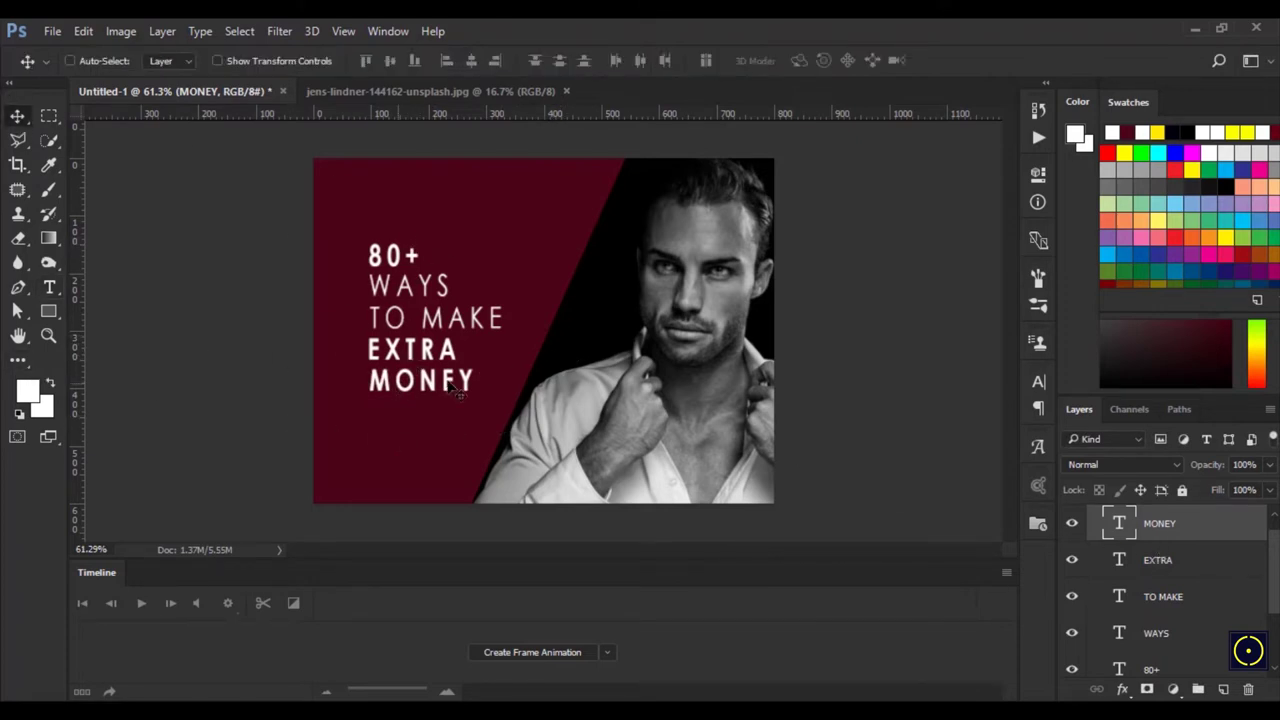
pyautogui.click(27, 390)
# Set the foreground to yellow #ffea00 and fill the MONEY, EXTRA and 80+ text layers.
pyautogui.click(908, 512)
pyautogui.write('ffea00')
pyautogui.click(1030, 305)
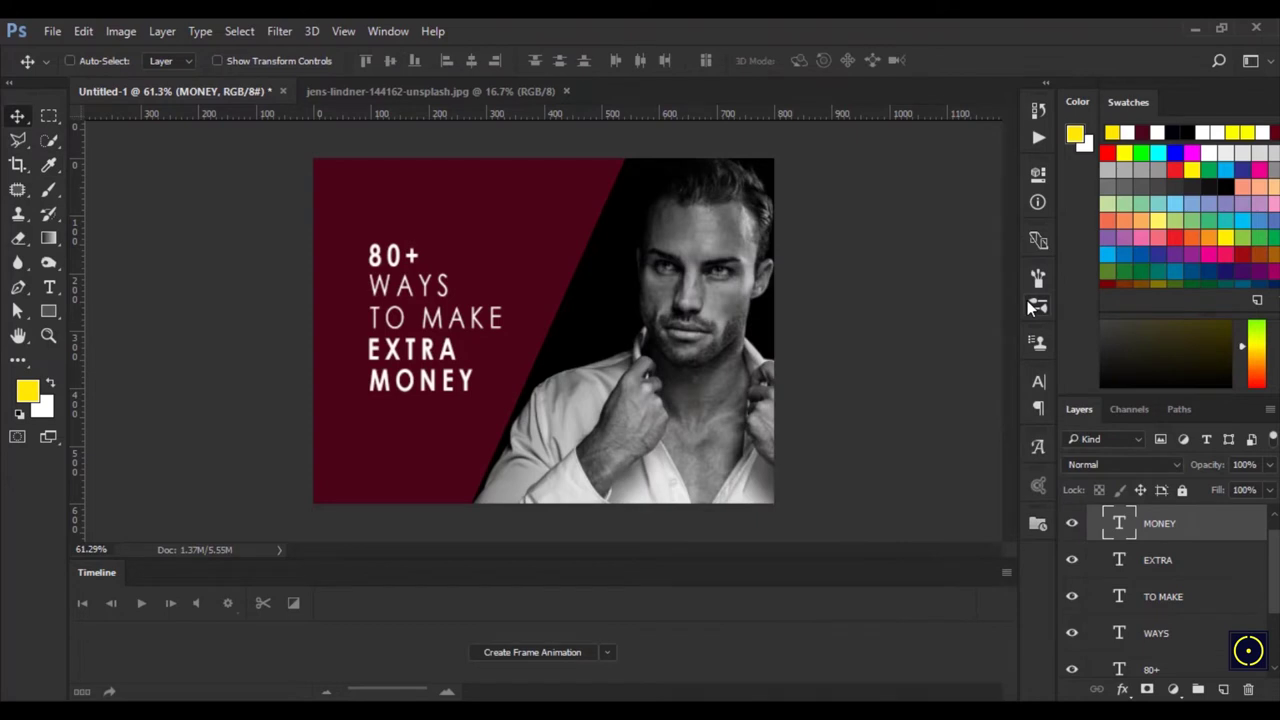
pyautogui.hotkey('alt', 'BackSpace')
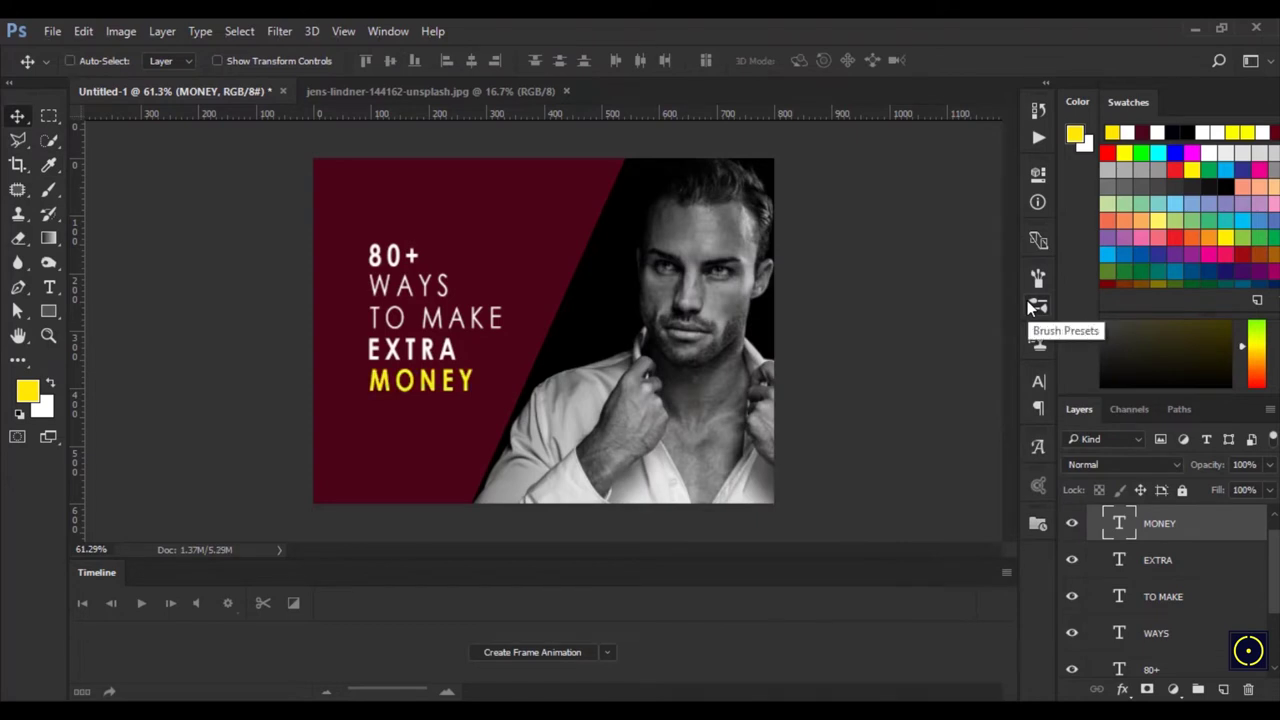
pyautogui.click(1173, 576)
pyautogui.hotkey('alt', 'BackSpace')
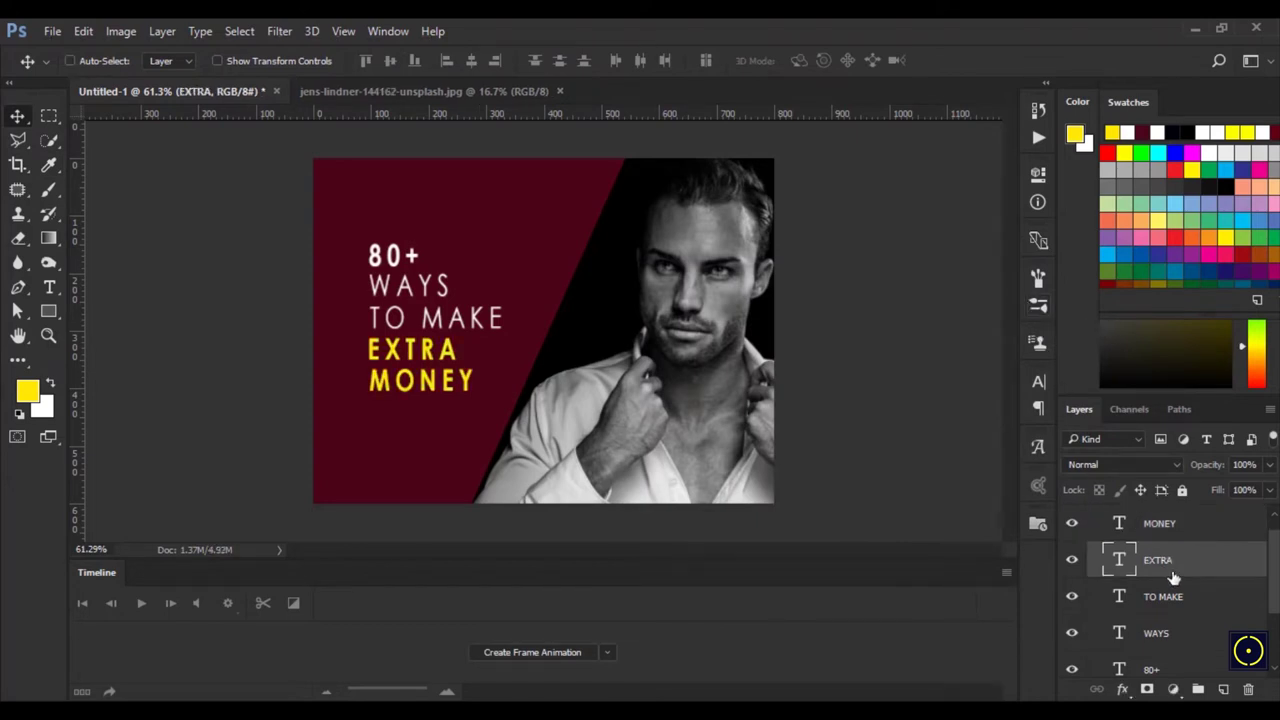
pyautogui.scroll(-1, 1185, 598)
pyautogui.click(1194, 651)
pyautogui.hotkey('alt', 'BackSpace')
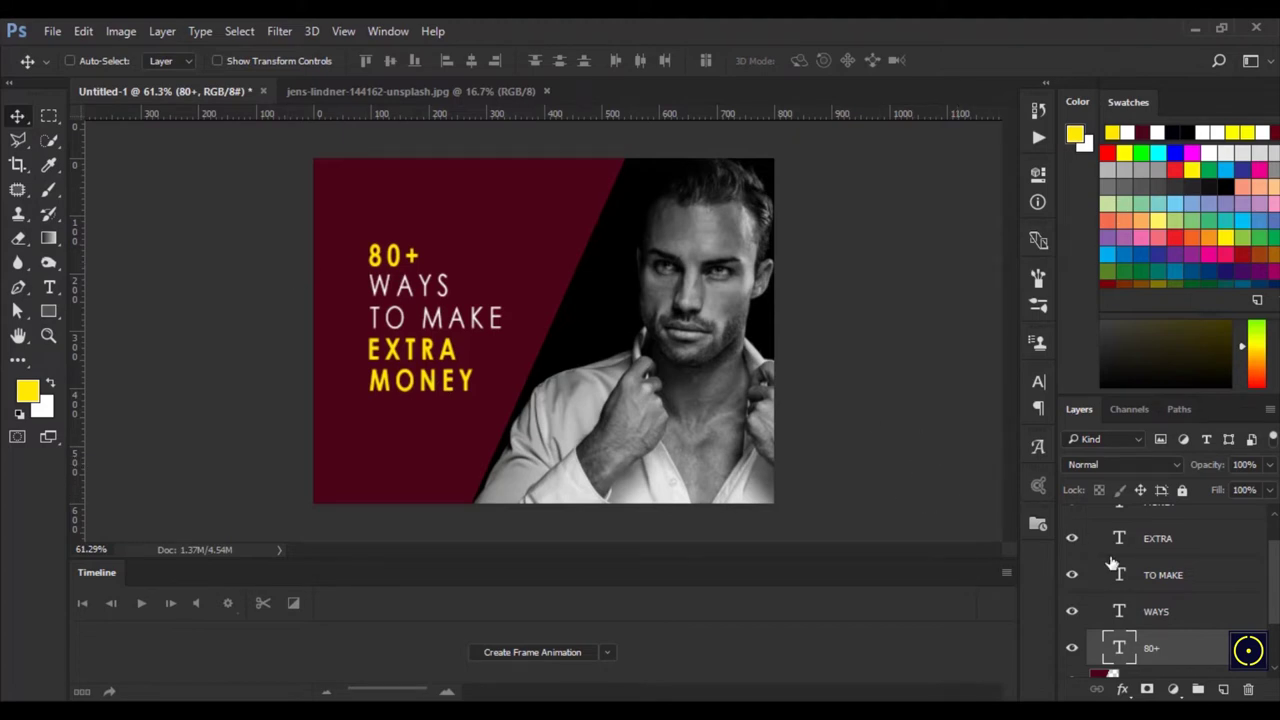
# Scale the headline text group to about 135% and set it slightly higher on the red panel.
pyautogui.scroll(2, 1188, 610)
pyautogui.click(1095, 521)
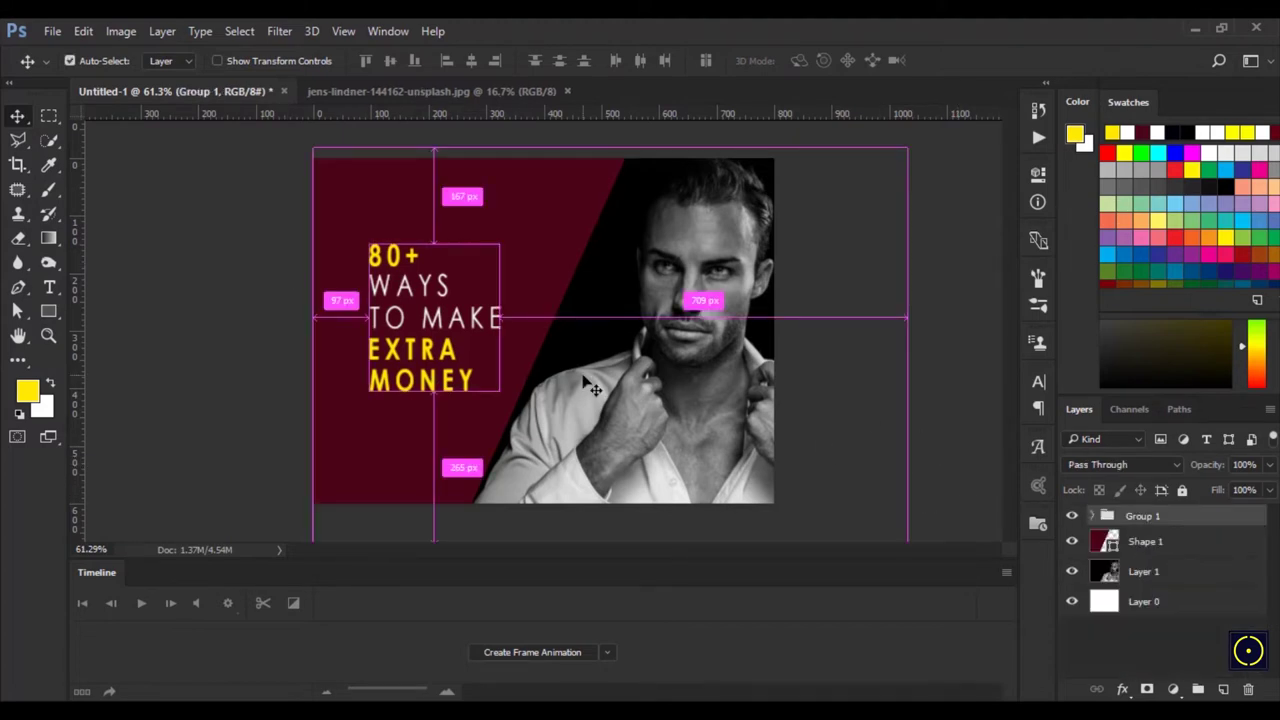
pyautogui.hotkey('ctrl', 't')
pyautogui.moveTo(501, 241); pyautogui.dragTo(534, 210)
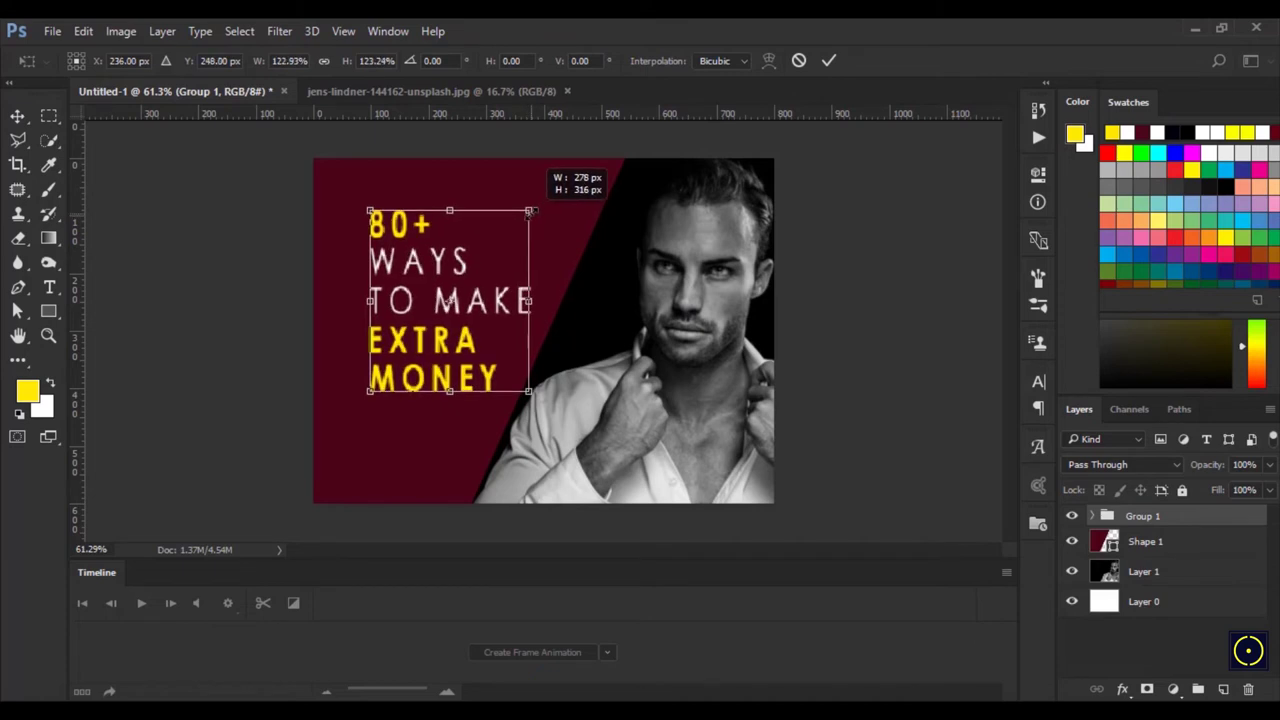
pyautogui.moveTo(446, 265); pyautogui.dragTo(416, 288)
pyautogui.moveTo(501, 241); pyautogui.dragTo(516, 212)
pyautogui.moveTo(424, 262); pyautogui.dragTo(434, 263)
pyautogui.click(830, 61)
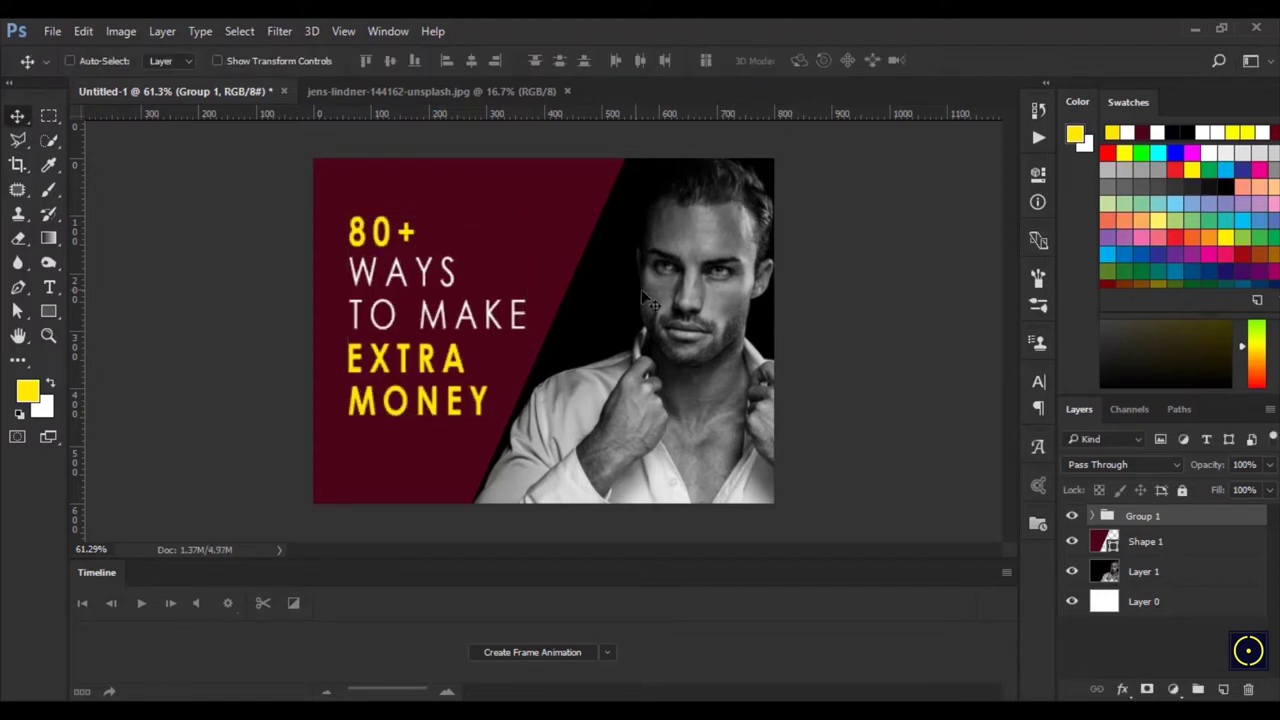
pyautogui.moveTo(366, 264); pyautogui.dragTo(367, 276)
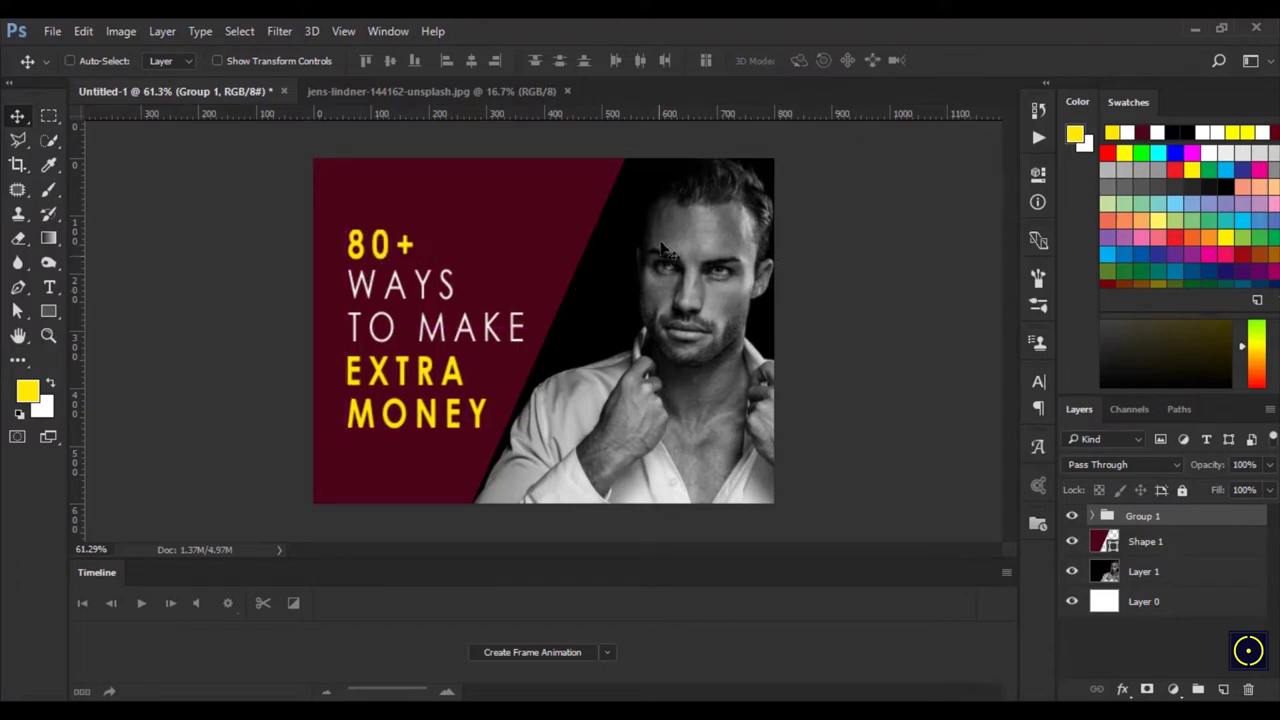
pyautogui.moveTo(423, 305); pyautogui.dragTo(417, 282)
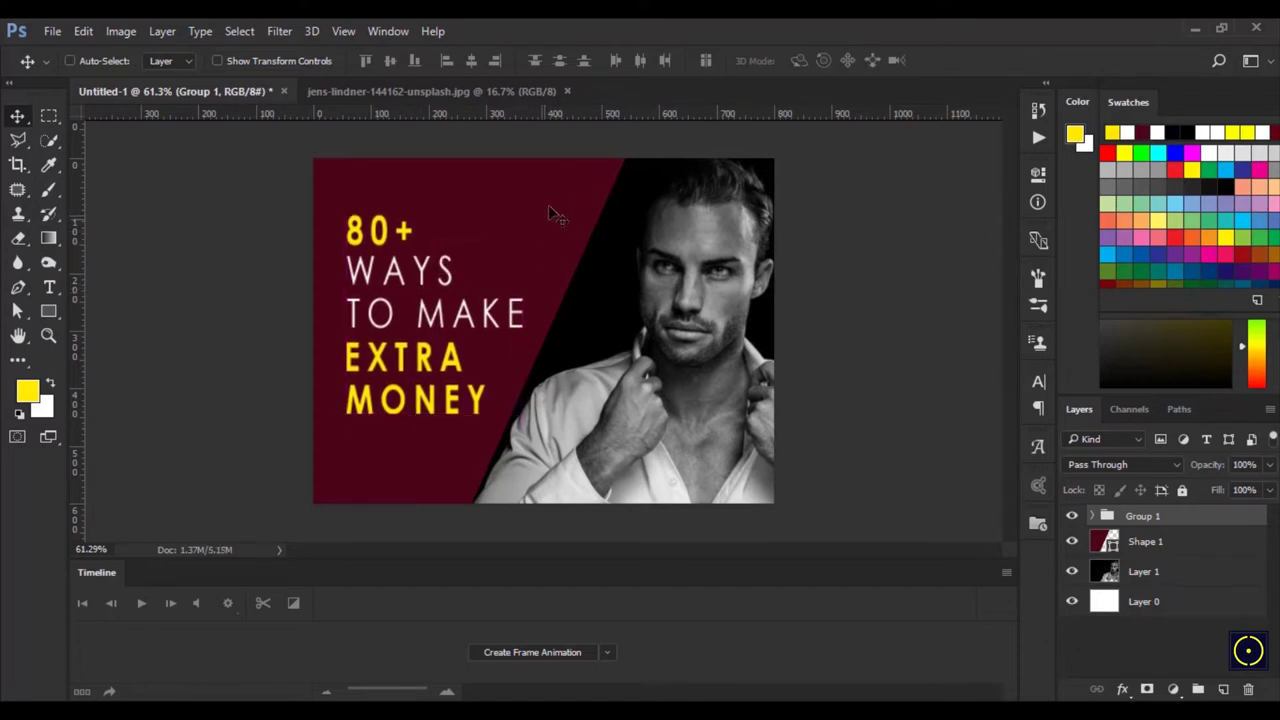
# Add a Color Lookup adjustment layer and try the 2Strip.look preset.
pyautogui.click(1174, 690)
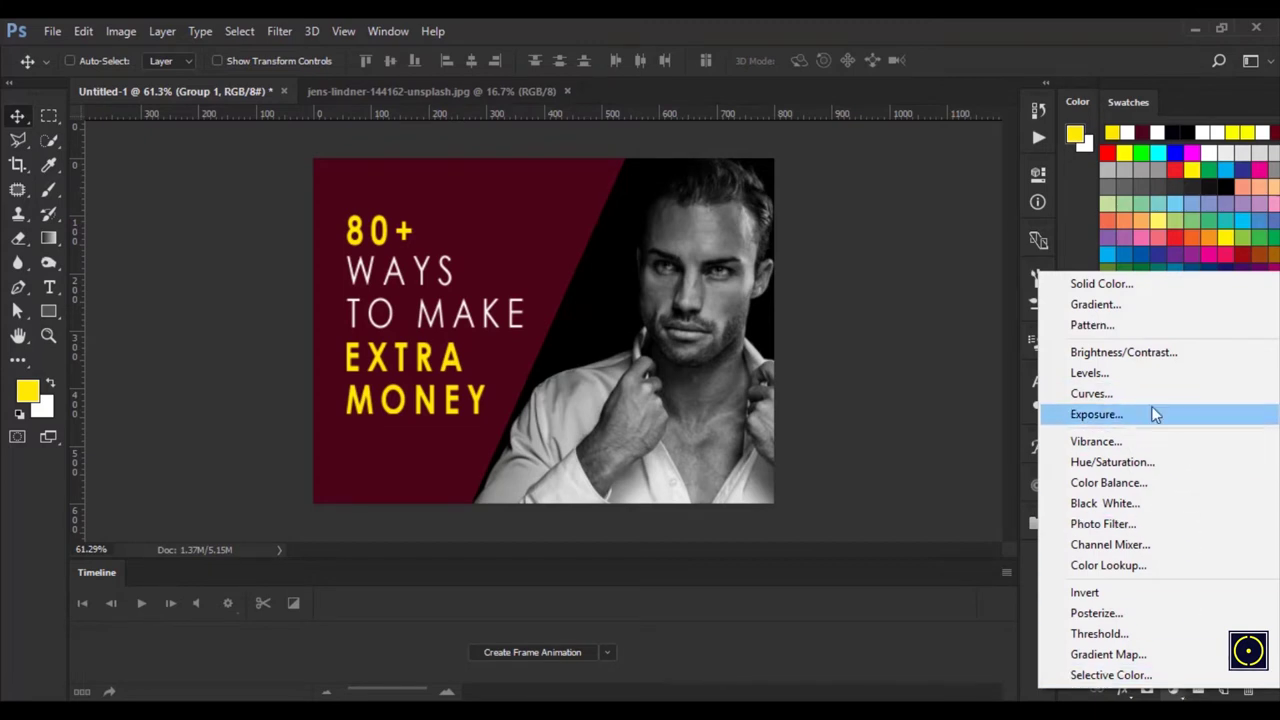
pyautogui.click(1146, 575)
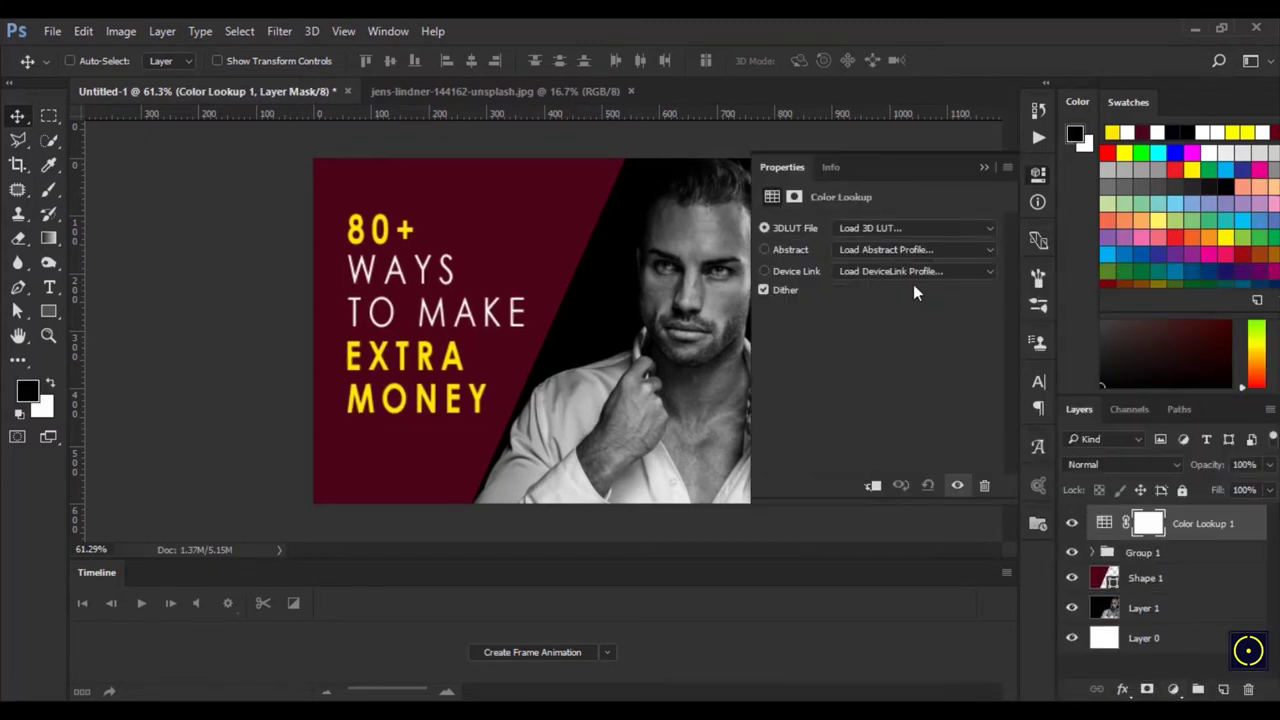
pyautogui.click(943, 229)
pyautogui.click(932, 298)
pyautogui.click(979, 168)
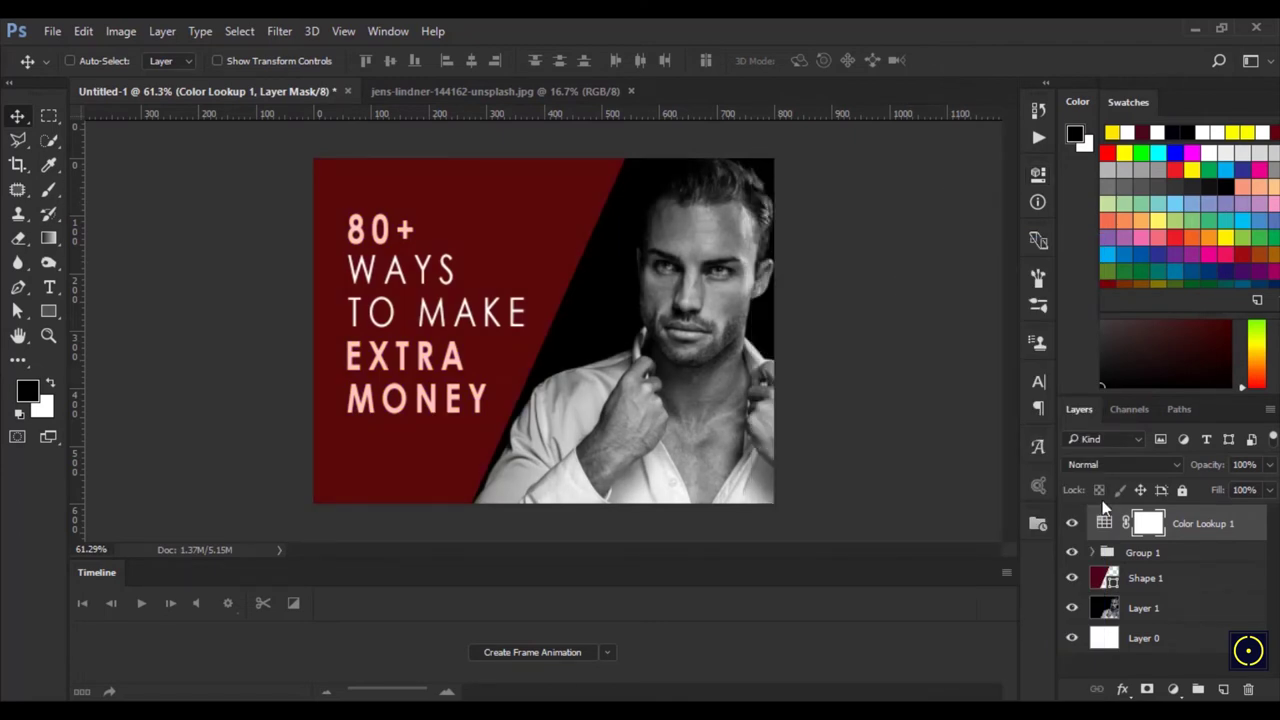
# Compare lookup presets from 3Strip.look through Crisp_Winter, FallColors and filmstock_50, settling on DropBlues.3DL.
pyautogui.doubleClick(1104, 522)
pyautogui.click(925, 227)
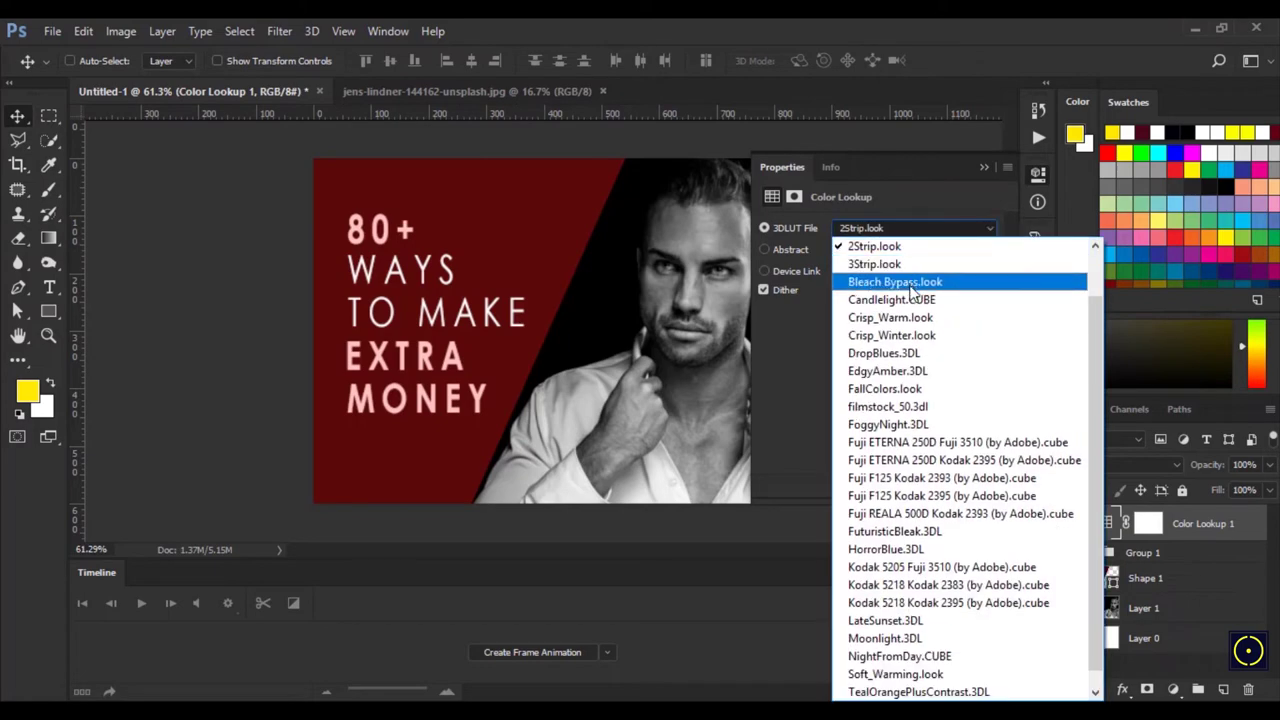
pyautogui.click(925, 244)
pyautogui.press('Down')
pyautogui.press('Down')
pyautogui.press('Down')
pyautogui.press('Down')
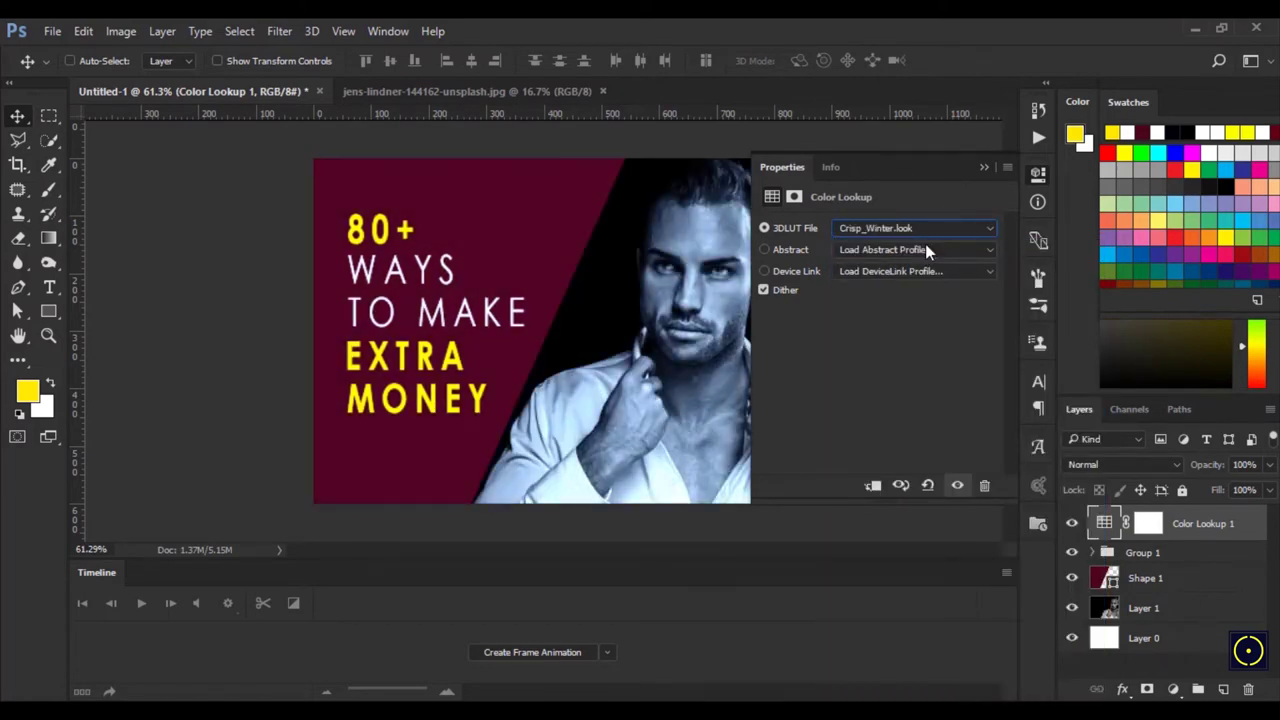
pyautogui.press('Down')
pyautogui.press('Down')
pyautogui.press('Up')
pyautogui.press('Up')
pyautogui.press('Down')
pyautogui.press('Up')
pyautogui.press('Down')
pyautogui.press('Down')
pyautogui.press('Down')
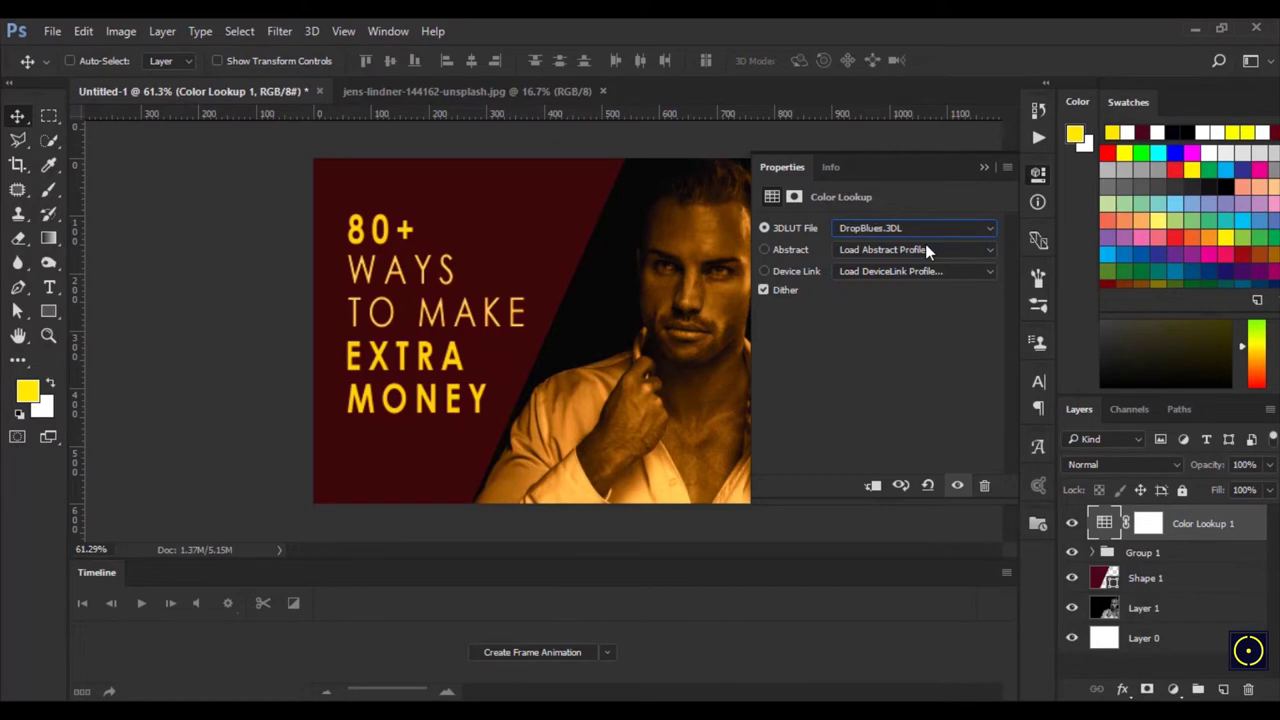
pyautogui.press('Up')
pyautogui.press('Up')
pyautogui.press('Up')
pyautogui.press('Down')
pyautogui.press('Down')
pyautogui.press('Down')
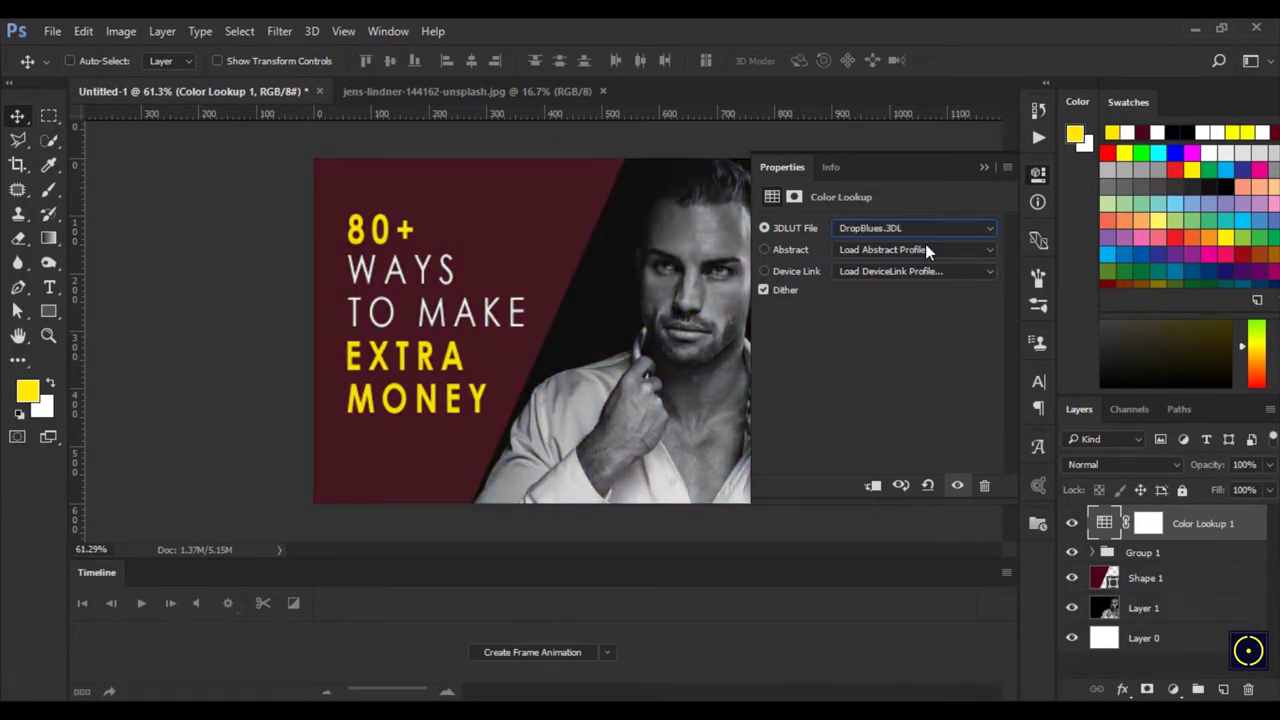
pyautogui.press('Down')
pyautogui.press('Up')
pyautogui.press('Down')
pyautogui.press('Up')
pyautogui.press('Up')
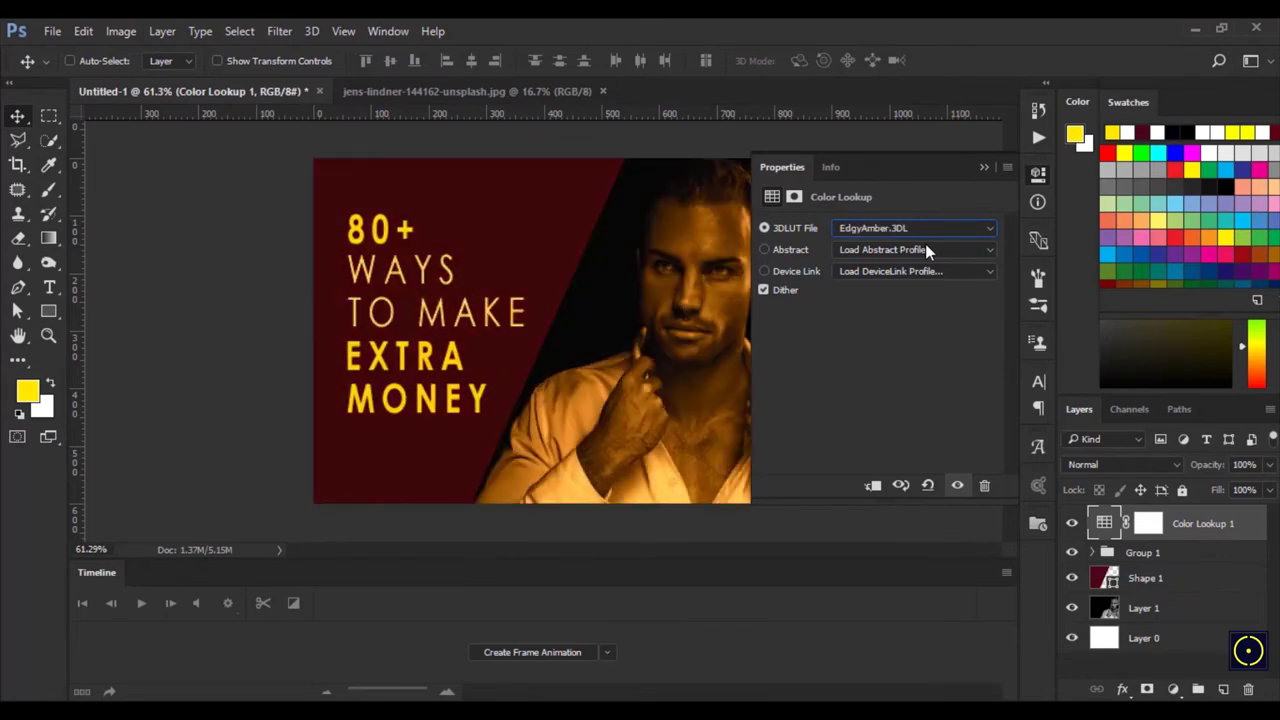
pyautogui.press('Up')
pyautogui.press('Up')
pyautogui.press('Down')
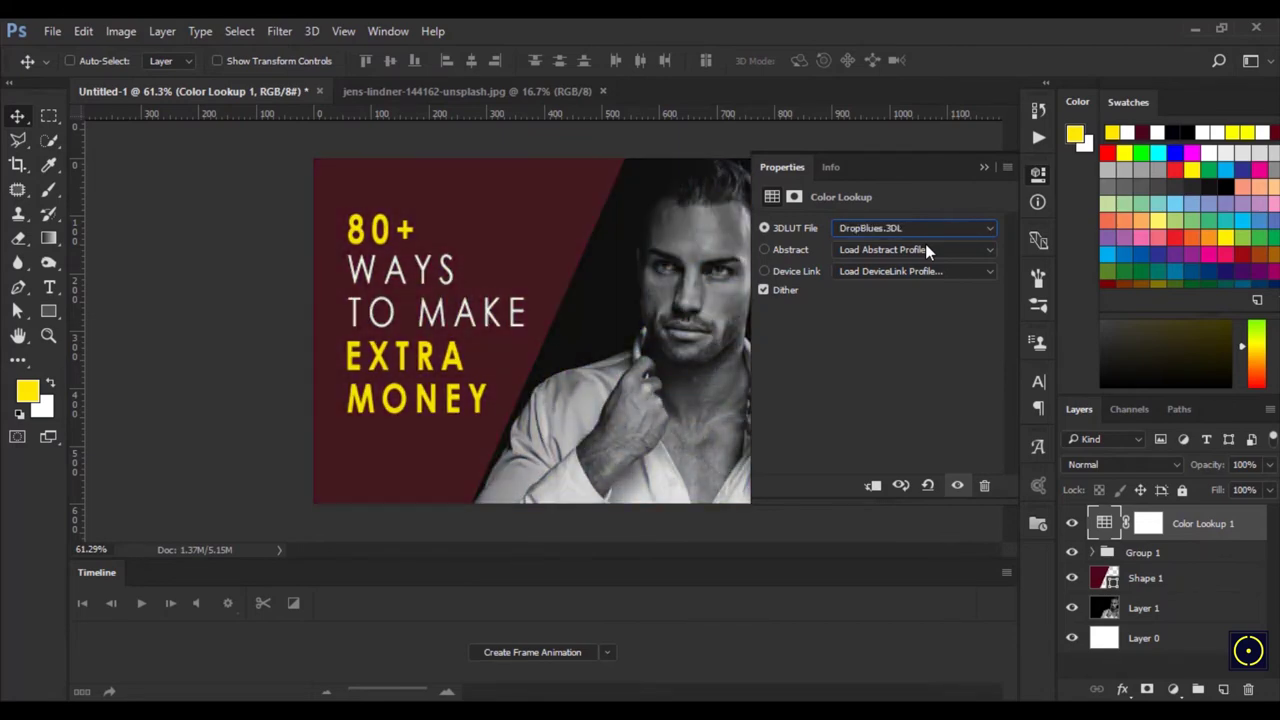
pyautogui.press('Up')
pyautogui.press('Down')
pyautogui.click(985, 166)
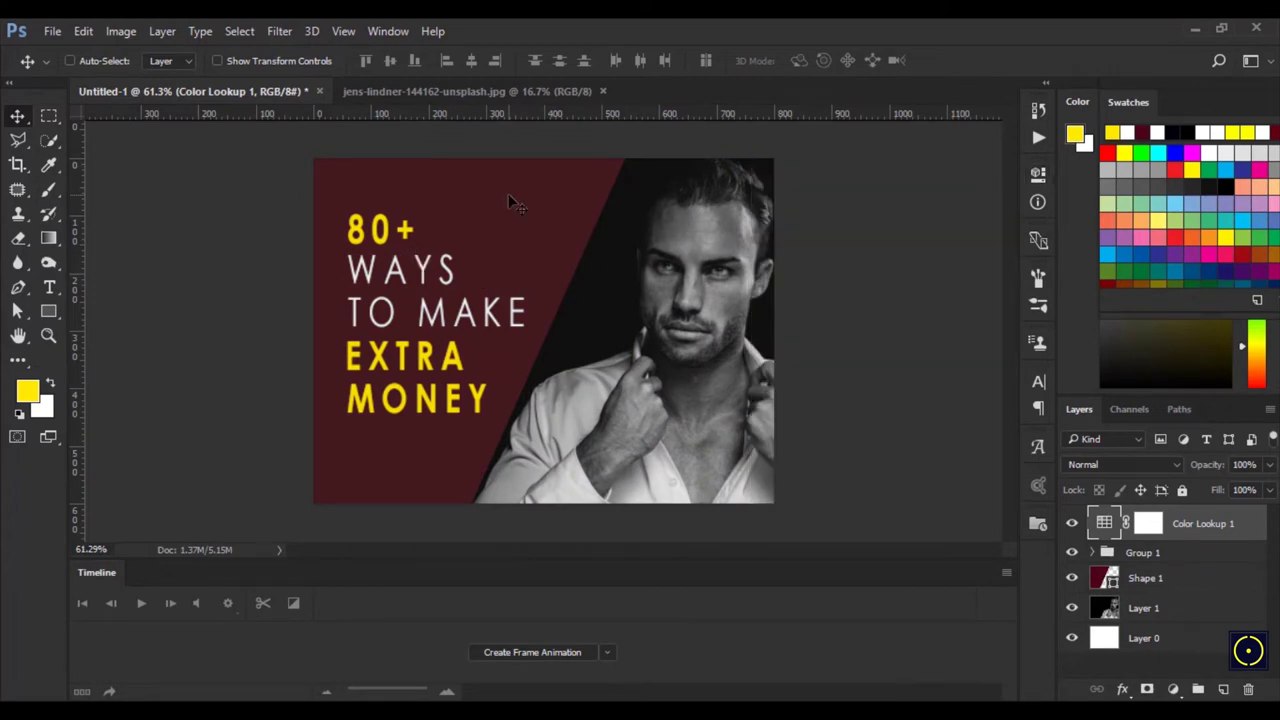
pyautogui.click(1148, 535)
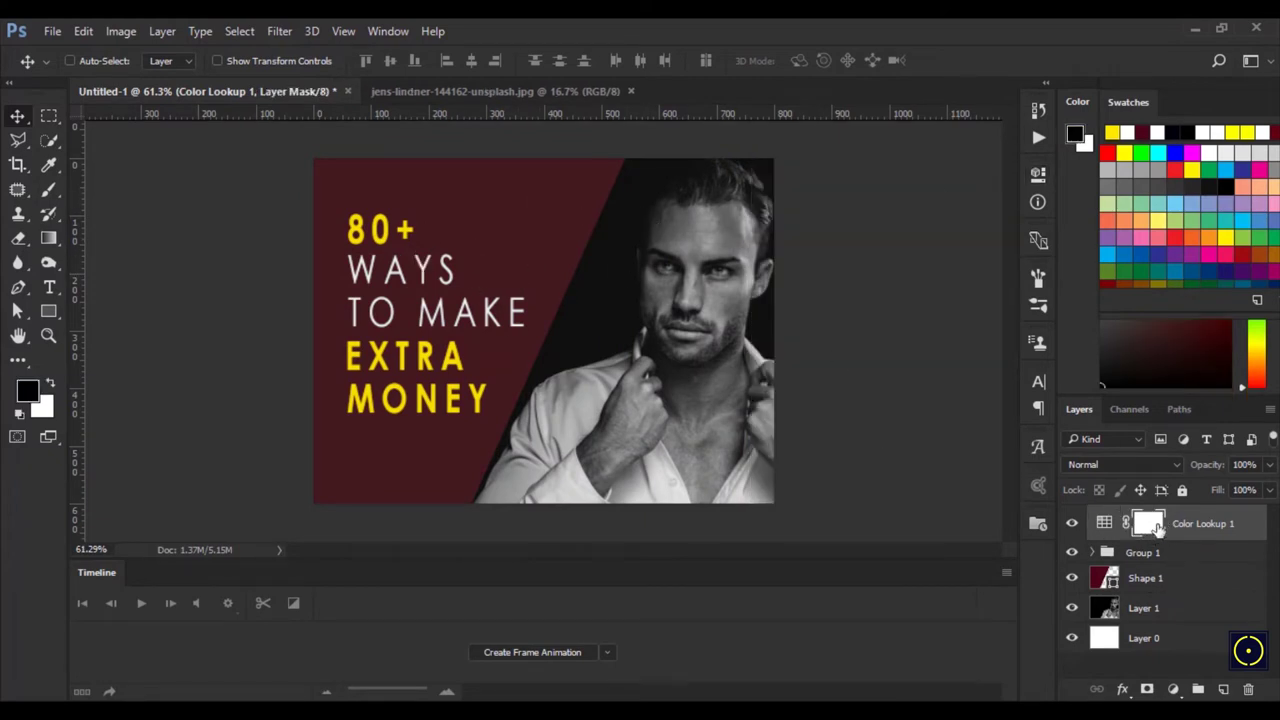
# Mask the colour lookup off the man's face with a 462 px brush and lower its opacity to 46%.
pyautogui.click(1148, 690)
pyautogui.click(49, 189)
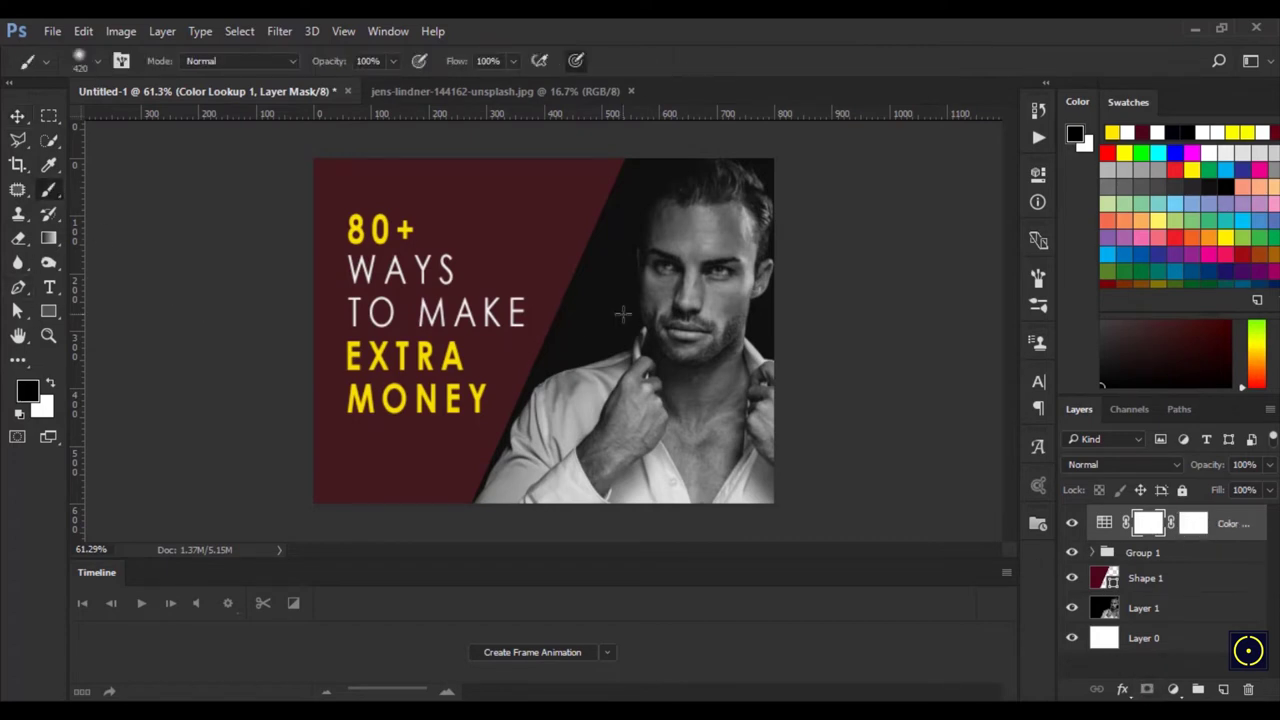
pyautogui.moveTo(650, 288)
pyautogui.mouseDown()
pyautogui.moveTo(694, 337)
pyautogui.moveTo(745, 278)
pyautogui.mouseUp()
pyautogui.moveTo(665, 285); pyautogui.dragTo(720, 300)
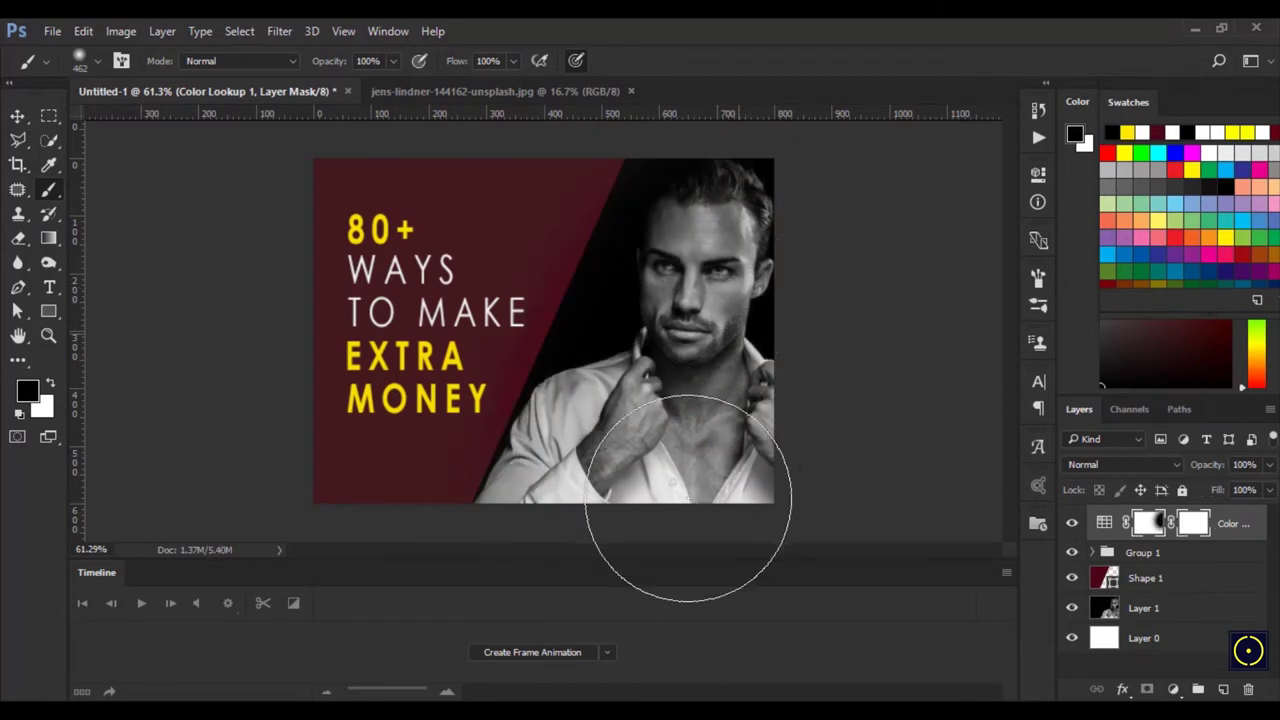
pyautogui.keyDown('shift'); pyautogui.click(1150, 533); pyautogui.keyUp('shift')
pyautogui.keyDown('shift'); pyautogui.click(1150, 533); pyautogui.keyUp('shift')
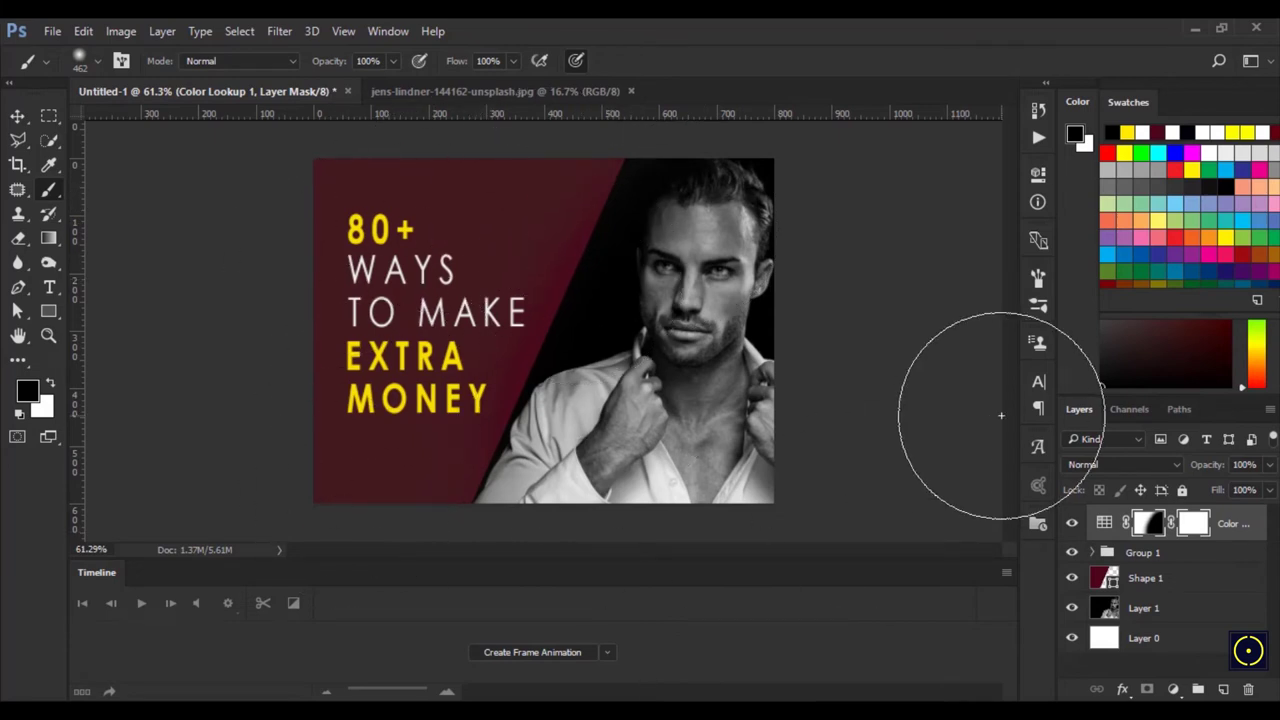
pyautogui.hotkey('shift', 'ctrl', 'm')
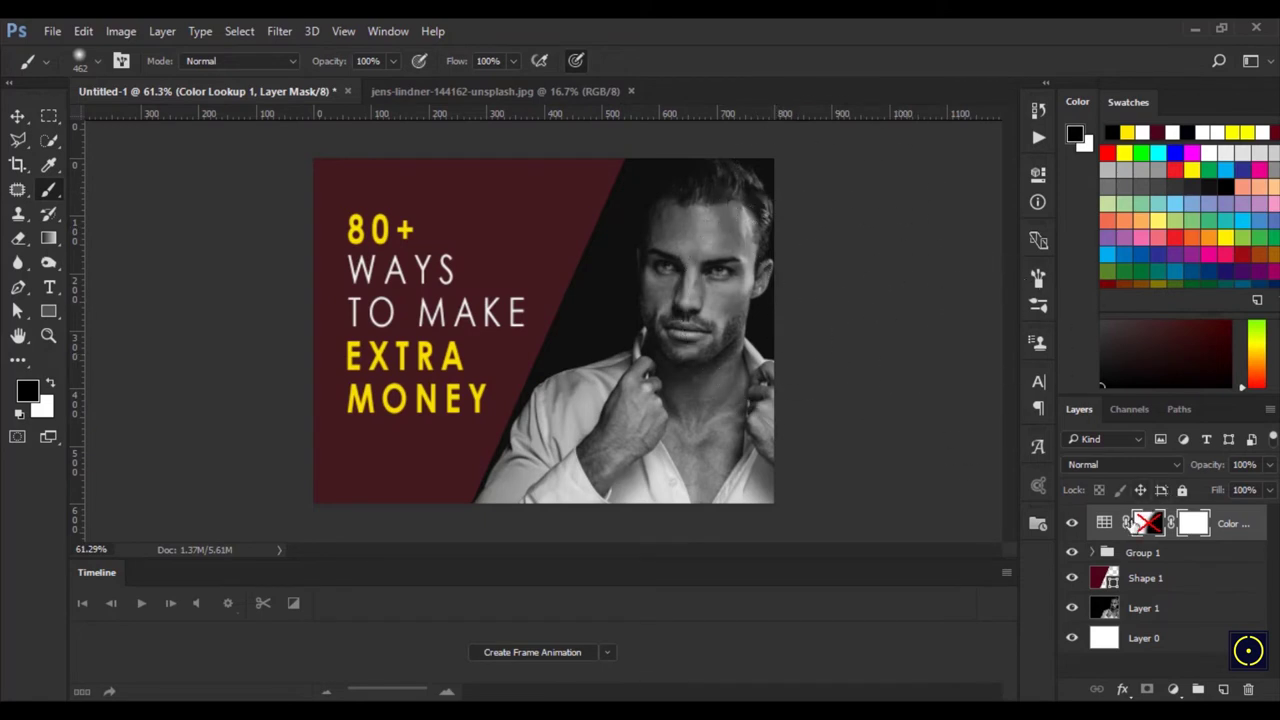
pyautogui.keyDown('shift'); pyautogui.click(1146, 522); pyautogui.keyUp('shift')
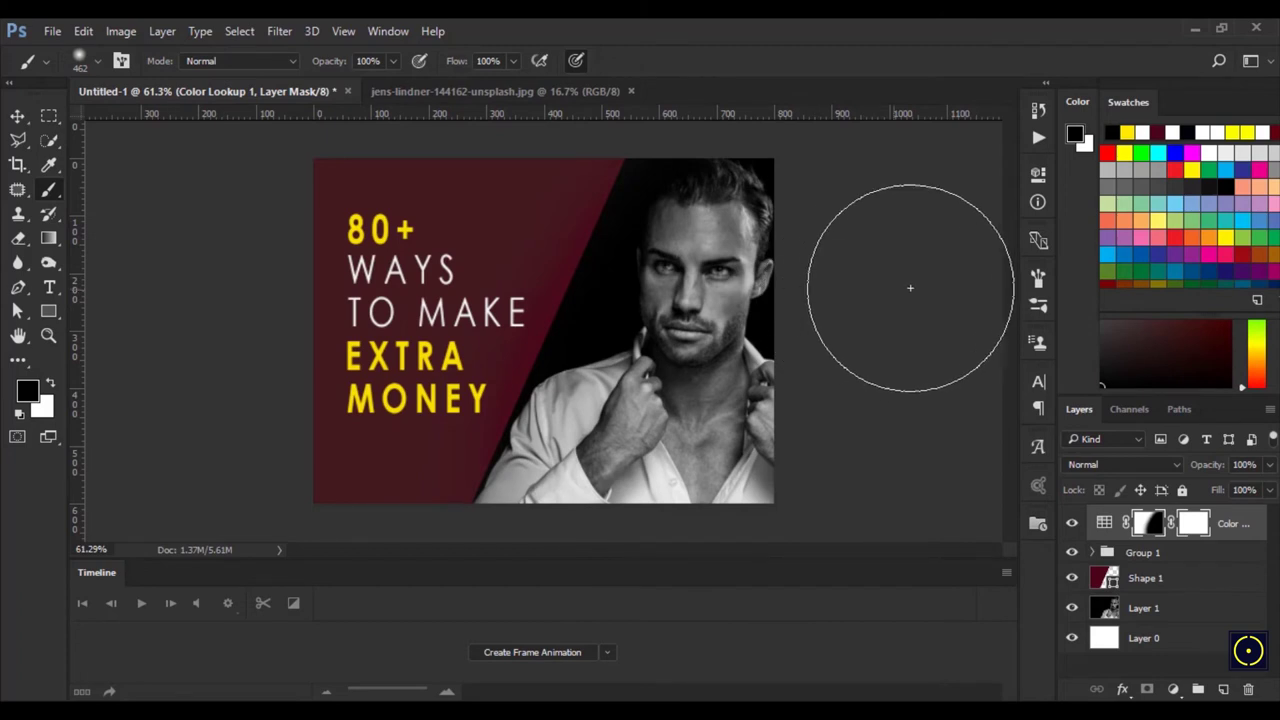
pyautogui.click(1270, 466)
pyautogui.moveTo(1208, 487); pyautogui.dragTo(1217, 486)
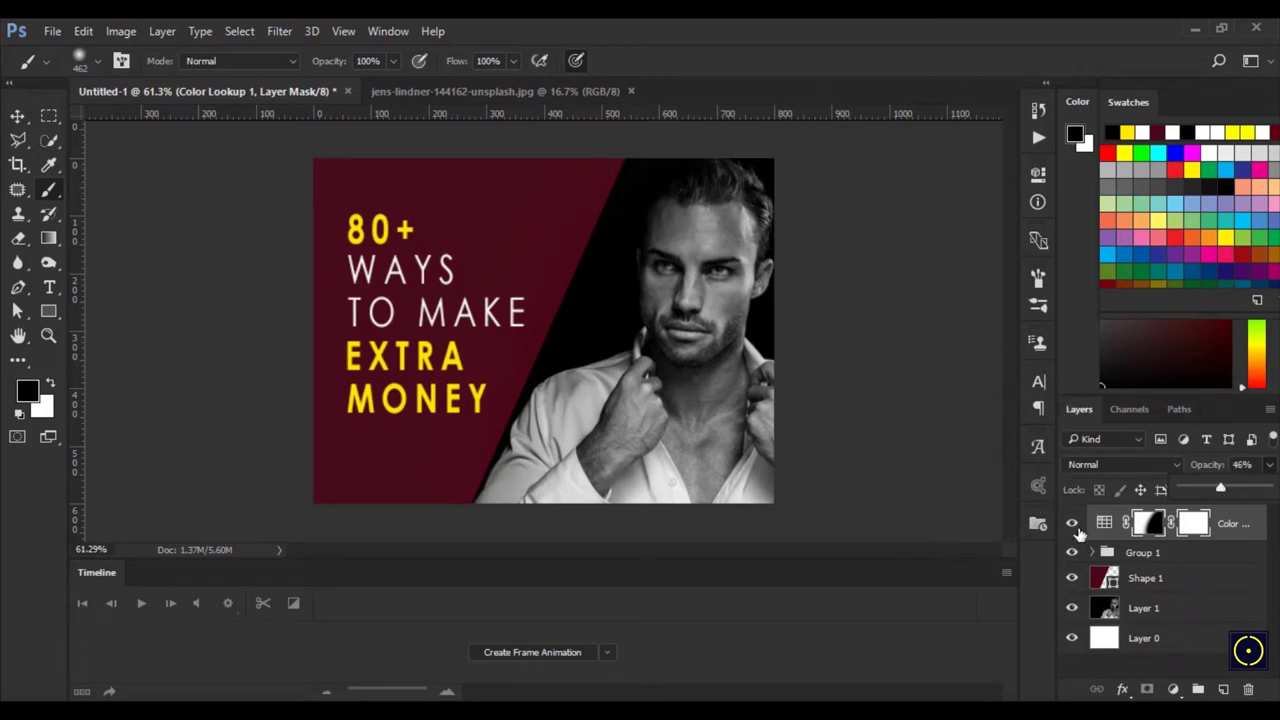
# Nudge the headline group down slightly and add an empty layer above Group 1.
pyautogui.click(1122, 556)
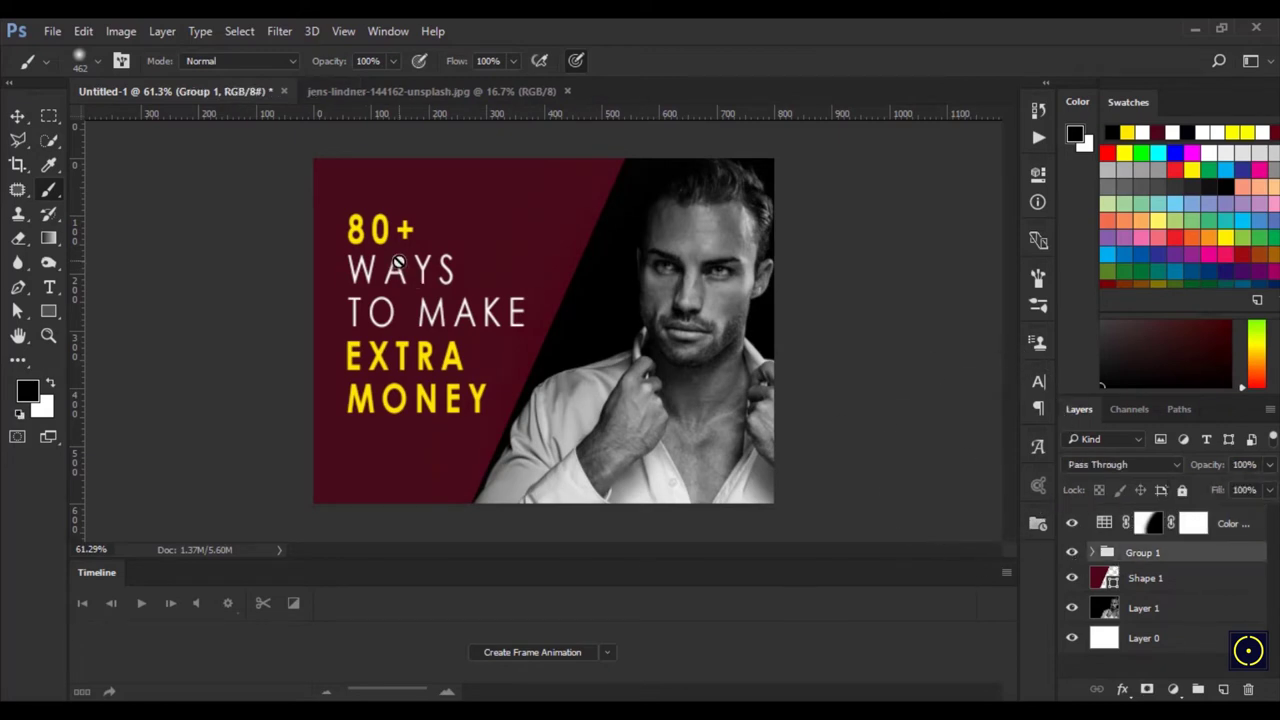
pyautogui.click(17, 116)
pyautogui.moveTo(366, 223)
pyautogui.mouseDown()
pyautogui.moveTo(366, 236)
pyautogui.moveTo(352, 226)
pyautogui.moveTo(362, 232)
pyautogui.mouseUp()
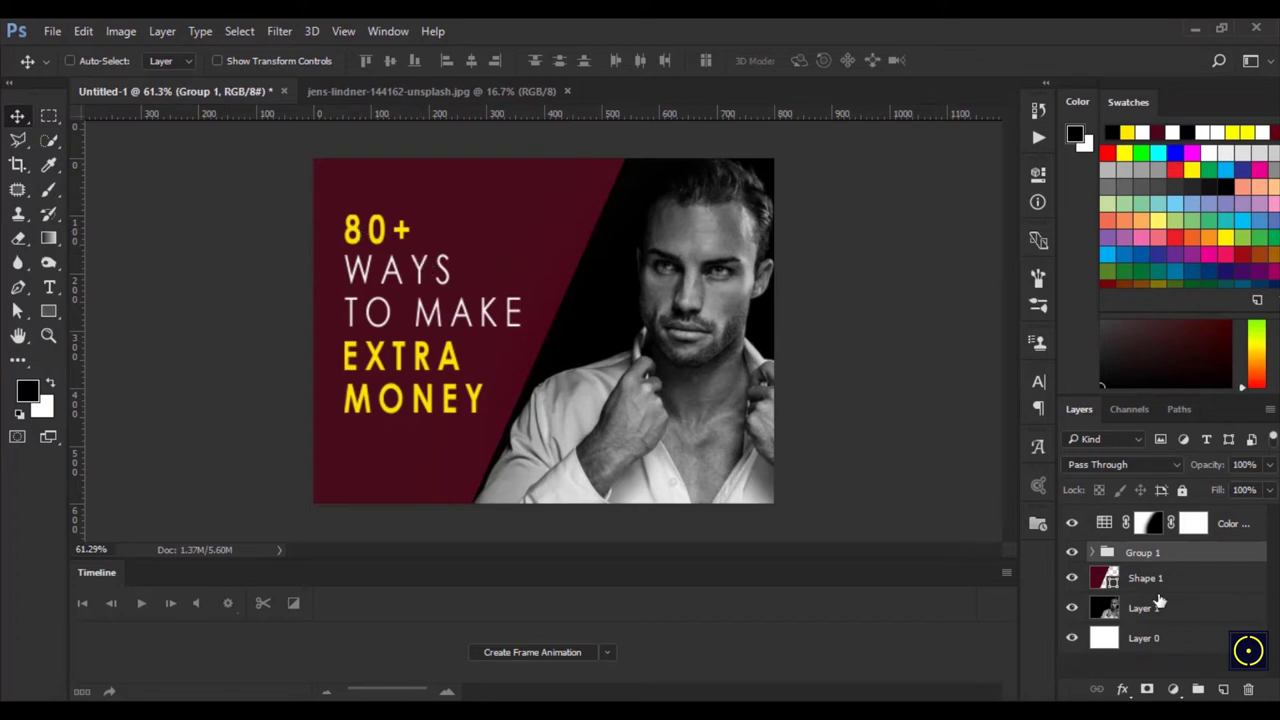
pyautogui.click(1223, 689)
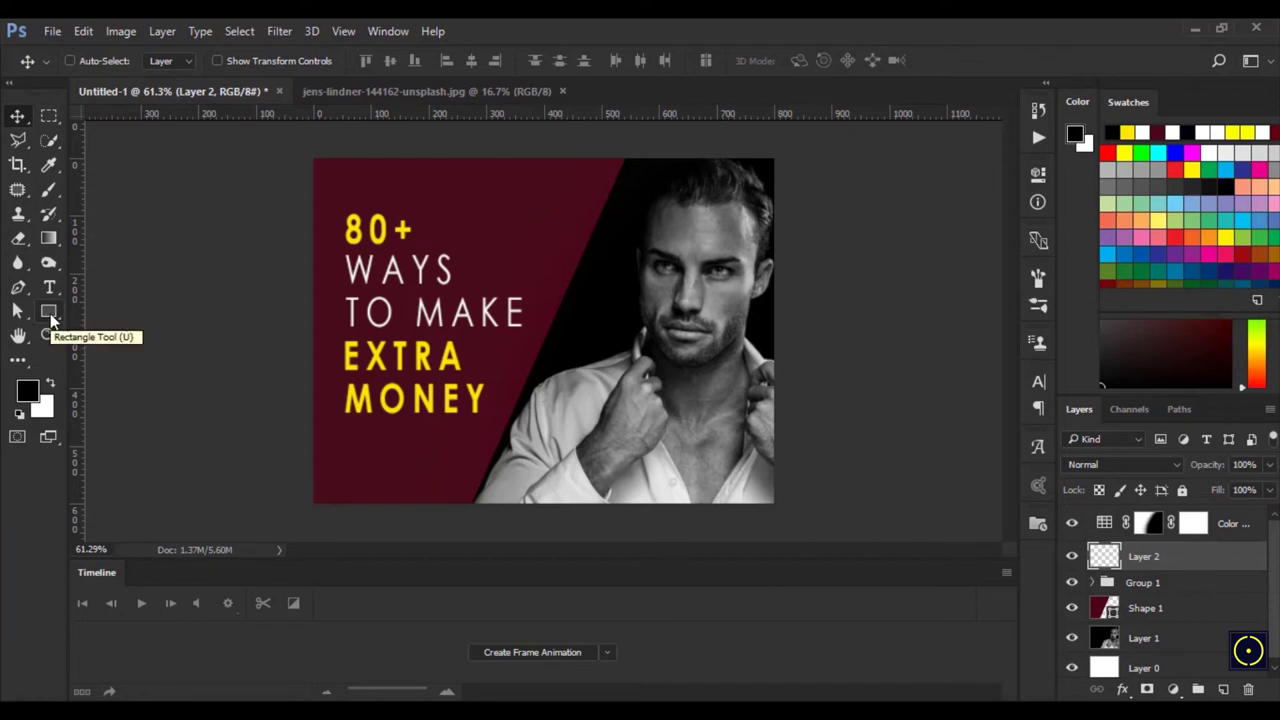
# Type 'earningtrix' in white near the bottom-left corner.
pyautogui.click(49, 287)
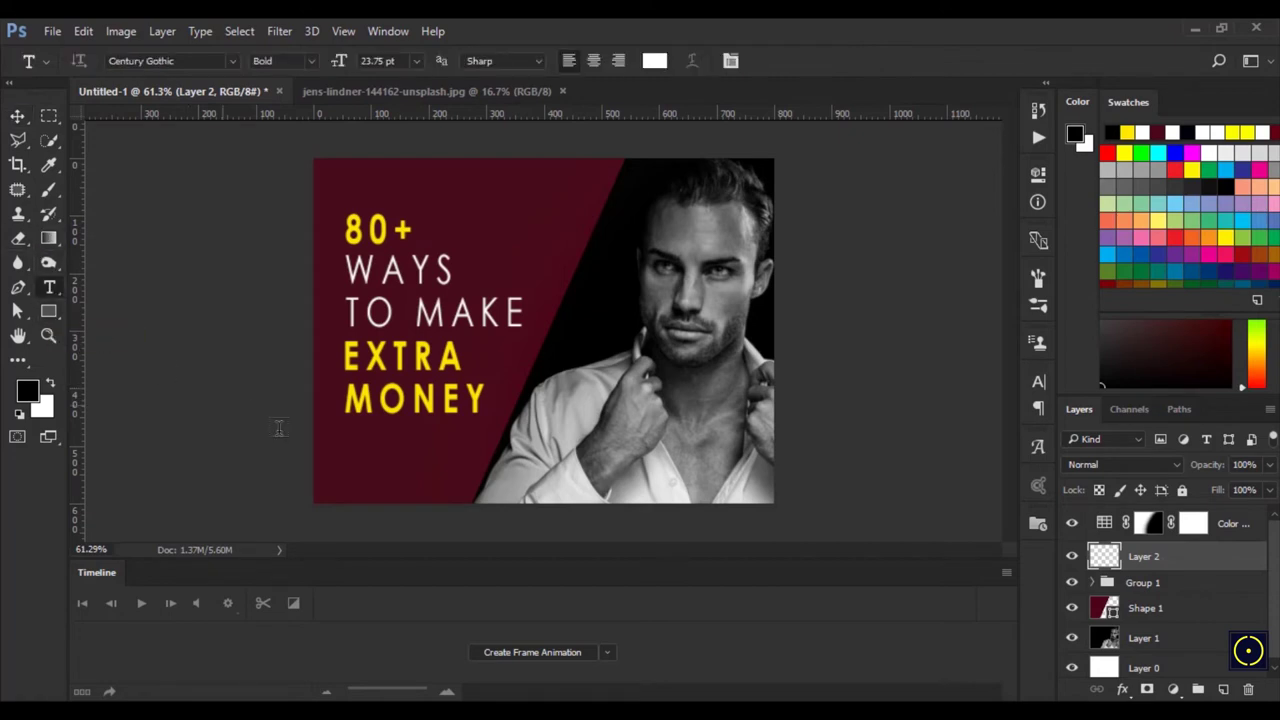
pyautogui.press('x')
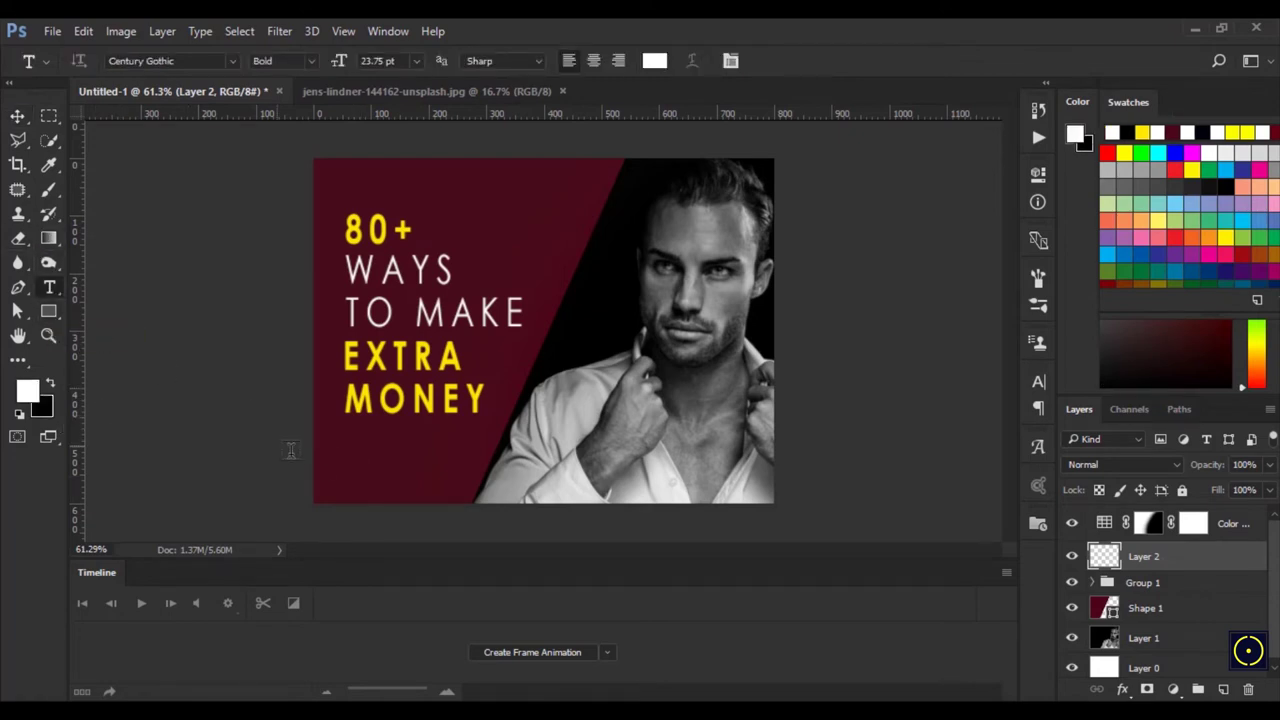
pyautogui.click(359, 486)
pyautogui.write('ea')
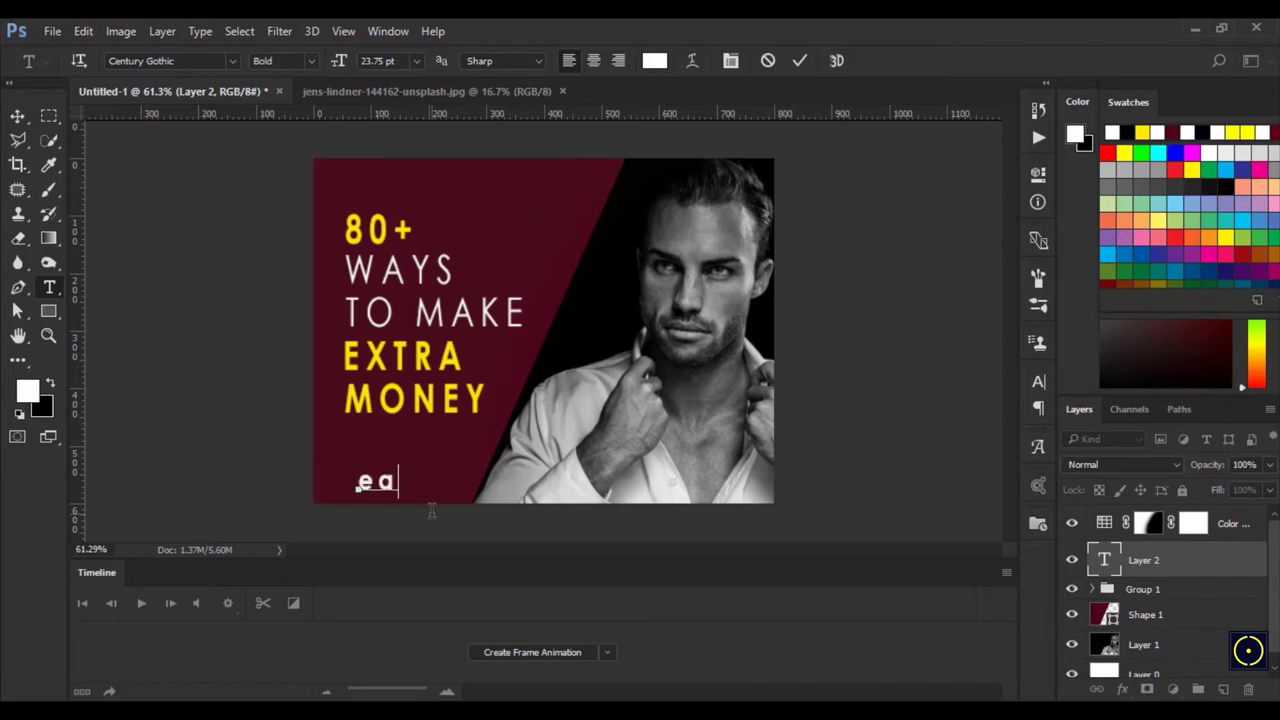
pyautogui.write('rningtrix')
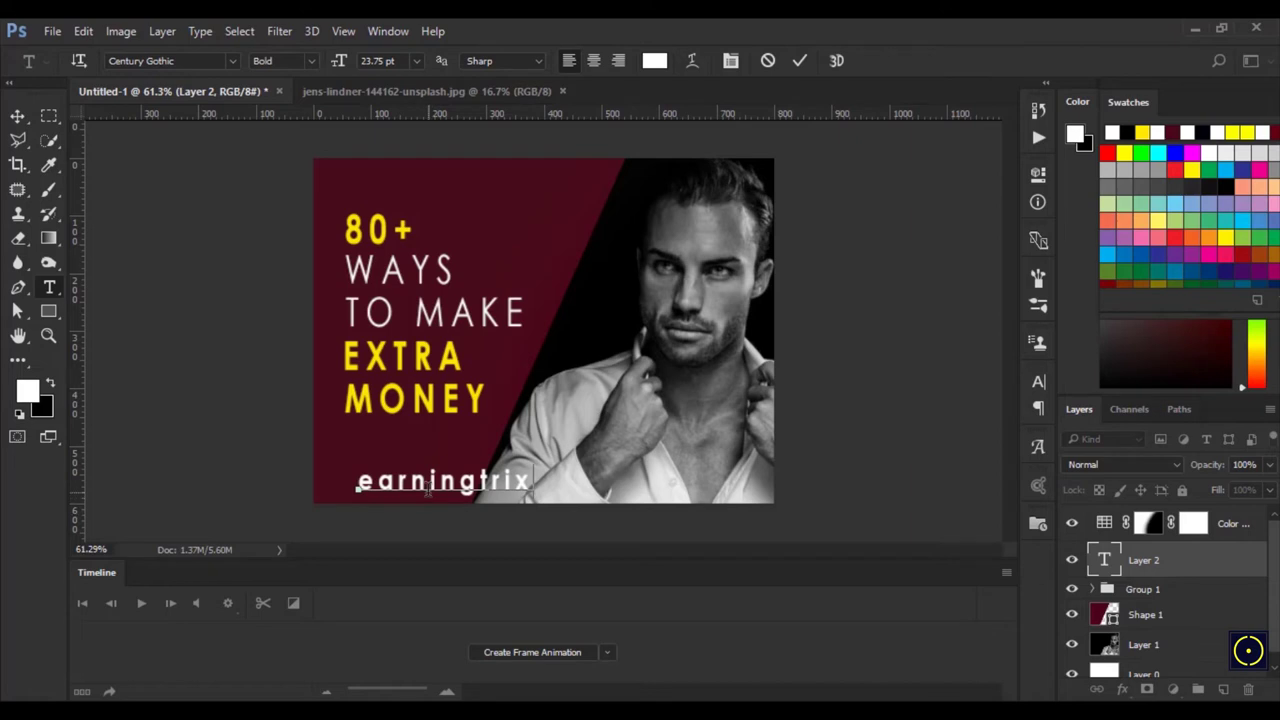
pyautogui.click(800, 61)
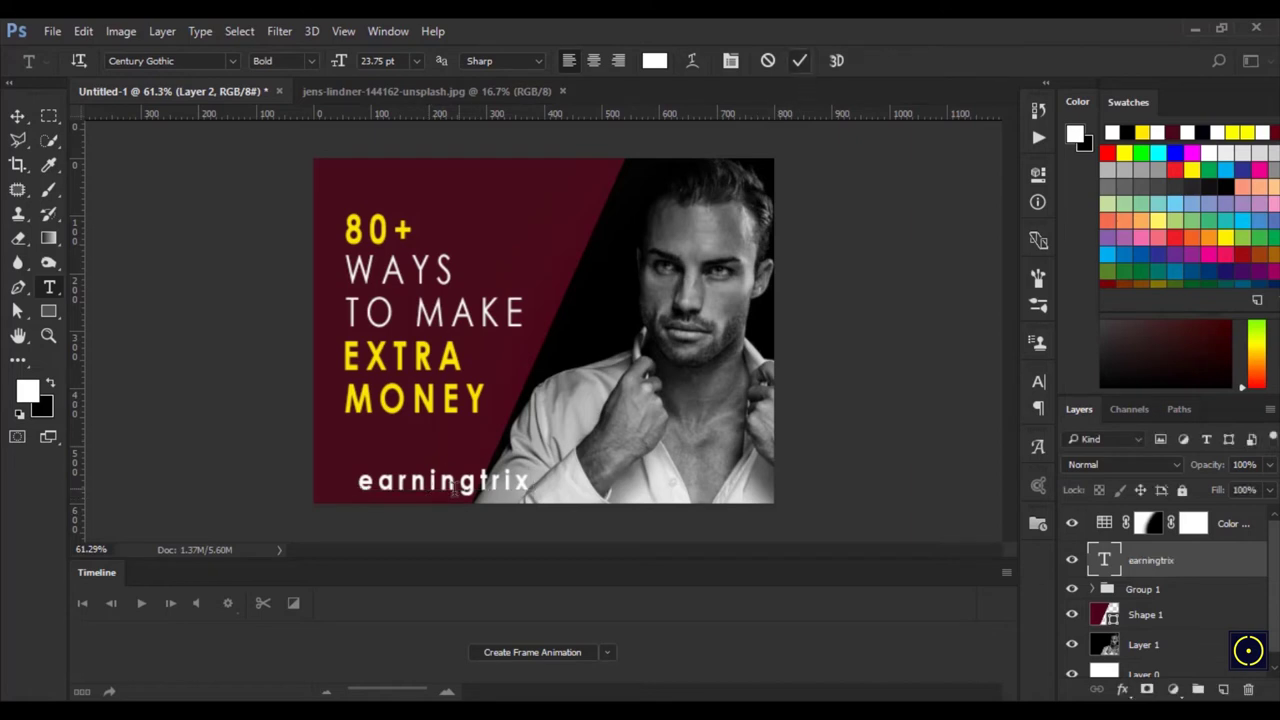
# Make the earningtrix label 14.75 pt Century Gothic Regular.
pyautogui.click(440, 481)
pyautogui.hotkey('ctrl', 'a')
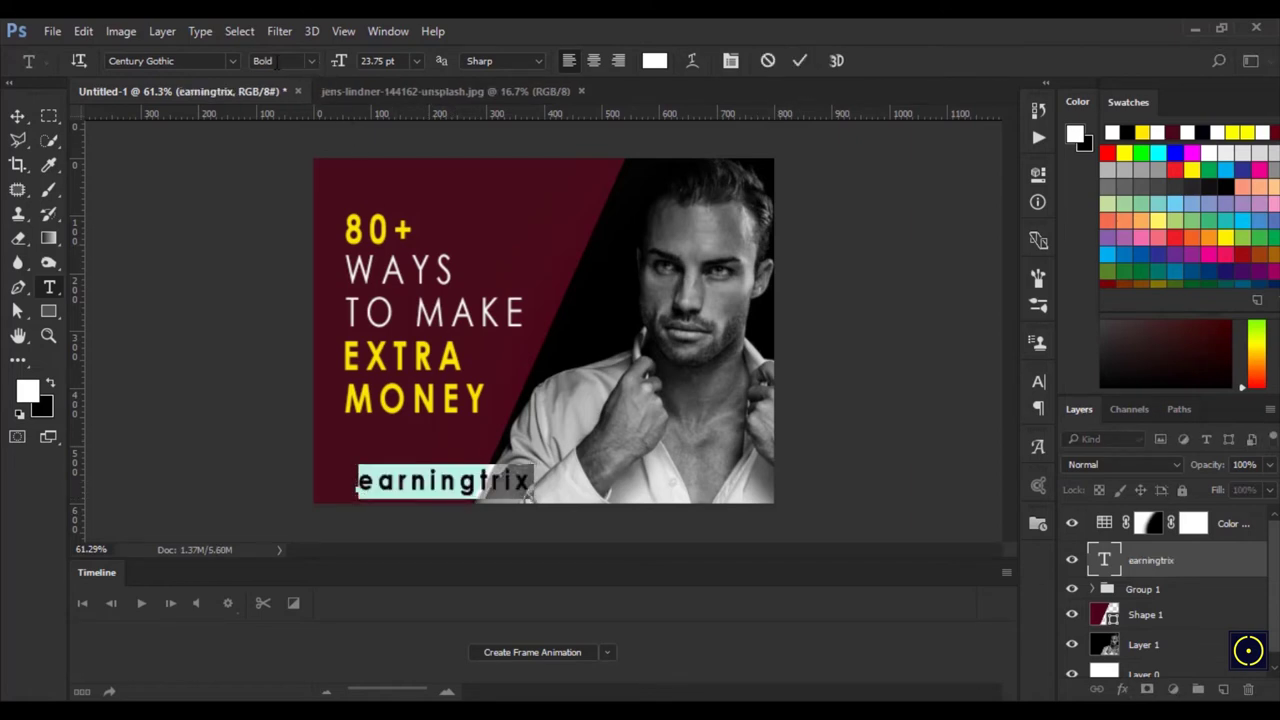
pyautogui.moveTo(340, 62); pyautogui.dragTo(305, 58)
pyautogui.click(305, 60)
pyautogui.click(304, 77)
pyautogui.click(795, 62)
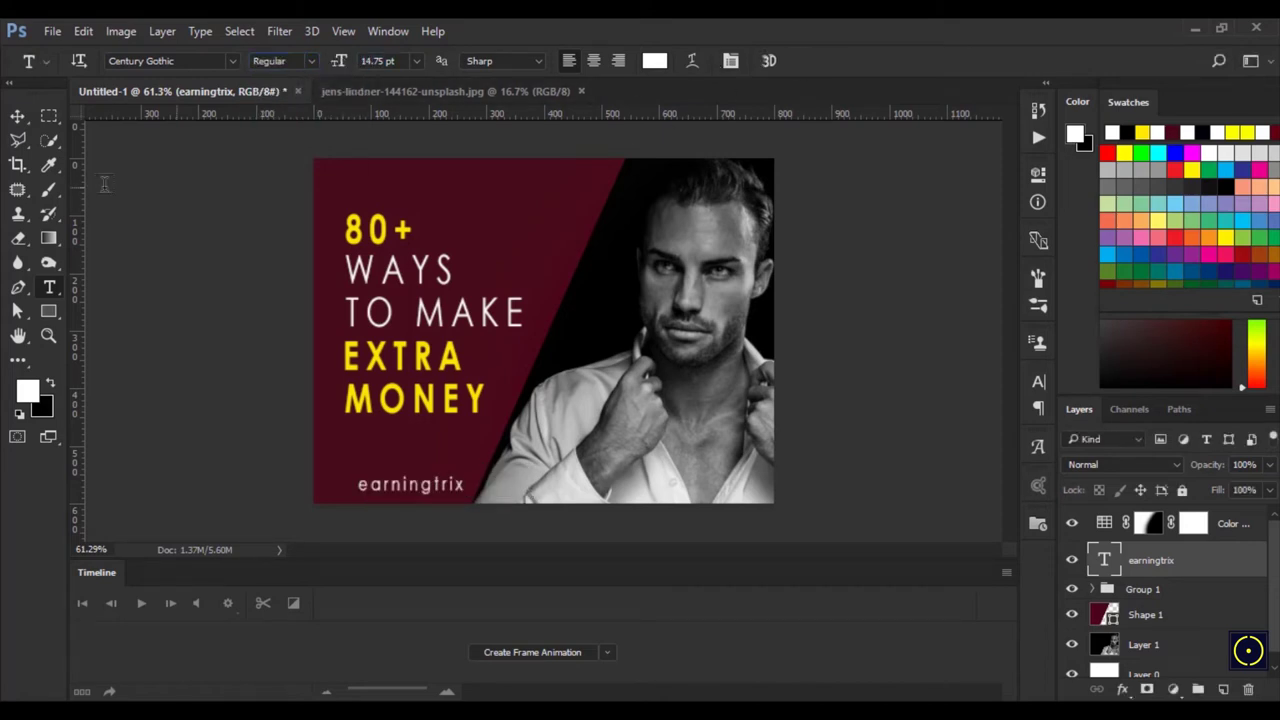
# Nudge the earningtrix label one step left and one step down.
pyautogui.click(26, 117)
pyautogui.press('Left')
pyautogui.press('Left')
pyautogui.press('Left')
pyautogui.press('Left')
pyautogui.press('Left')
pyautogui.press('Left')
pyautogui.press('Left')
pyautogui.press('Left')
pyautogui.press('Left')
pyautogui.press('Left')
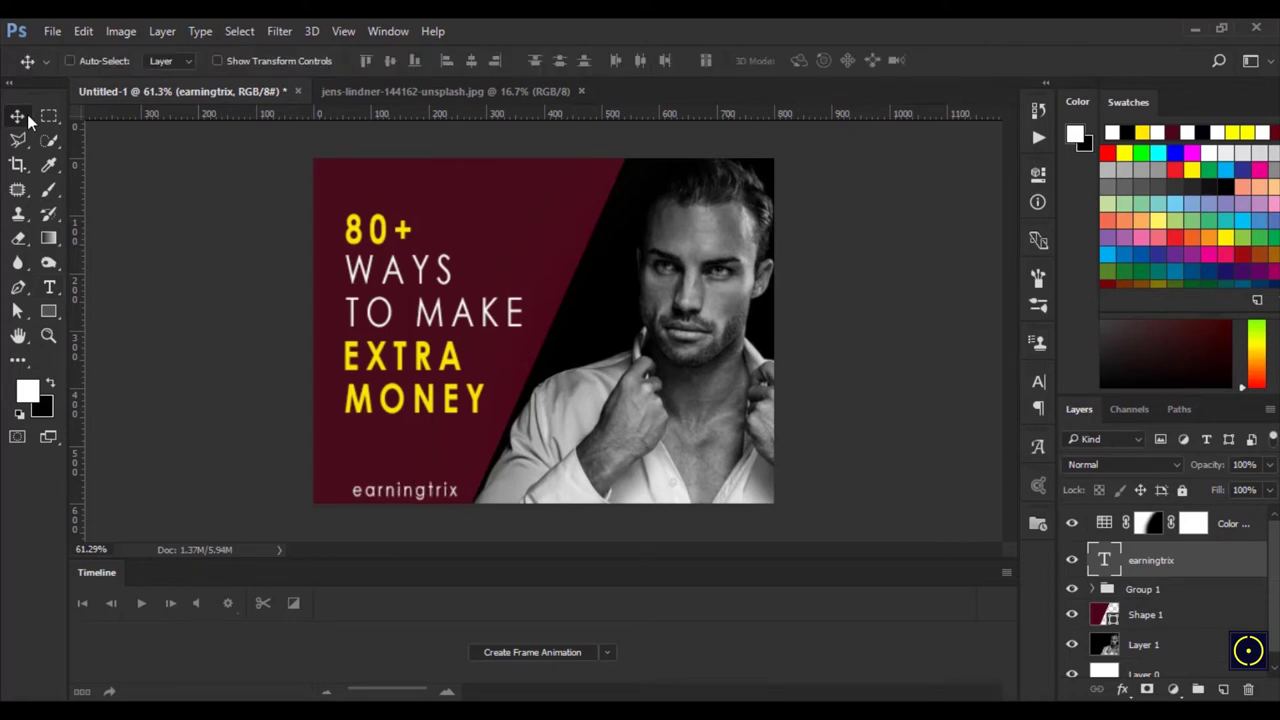
pyautogui.press('Down')
pyautogui.press('Down')
pyautogui.press('Down')
pyautogui.press('Down')
pyautogui.press('Down')
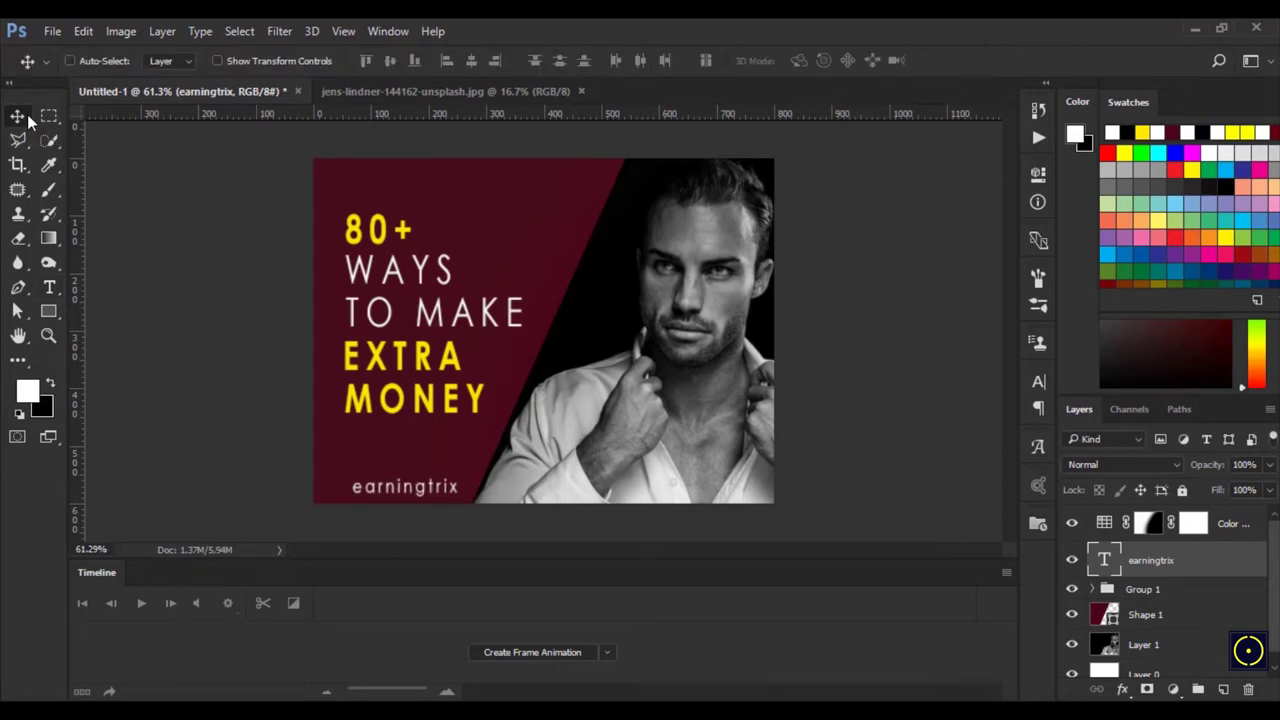
pyautogui.click(1200, 592)
# Draw a black-filled rectangle over the earningtrix label at the bottom-left on a new layer.
pyautogui.click(1223, 689)
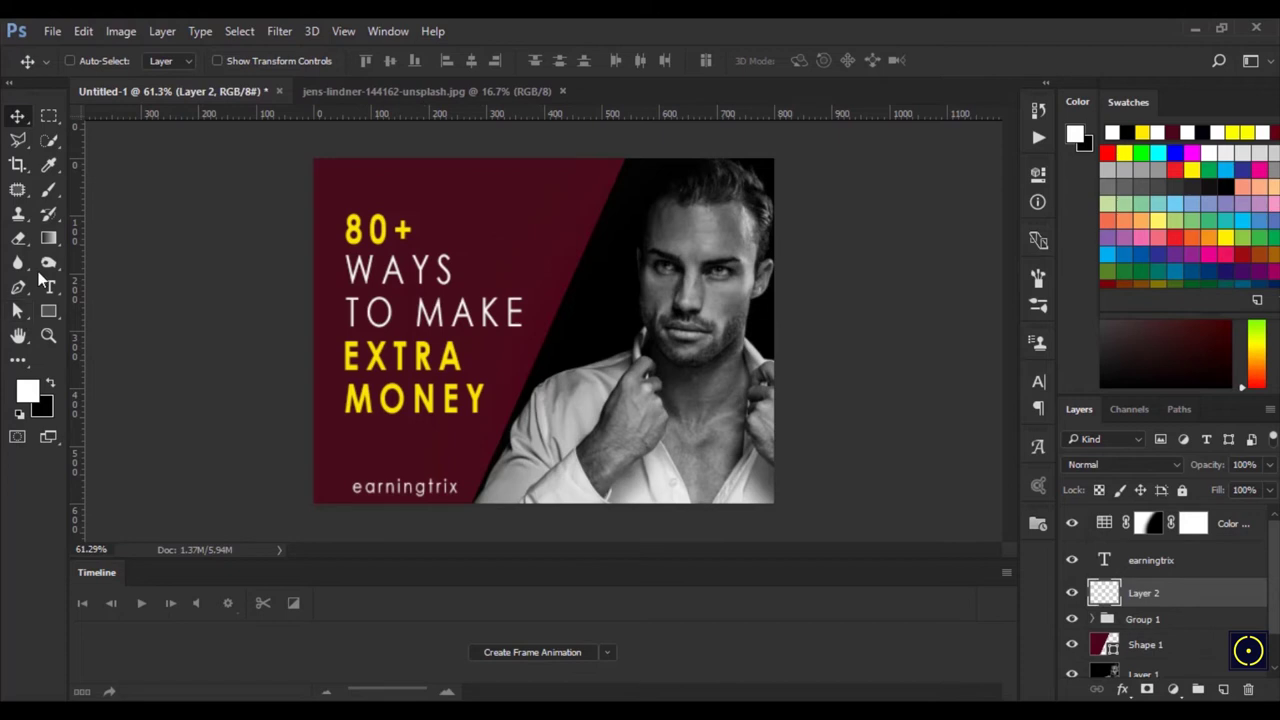
pyautogui.click(50, 313)
pyautogui.rightClick(55, 317)
pyautogui.click(129, 309)
pyautogui.moveTo(297, 471); pyautogui.dragTo(483, 523)
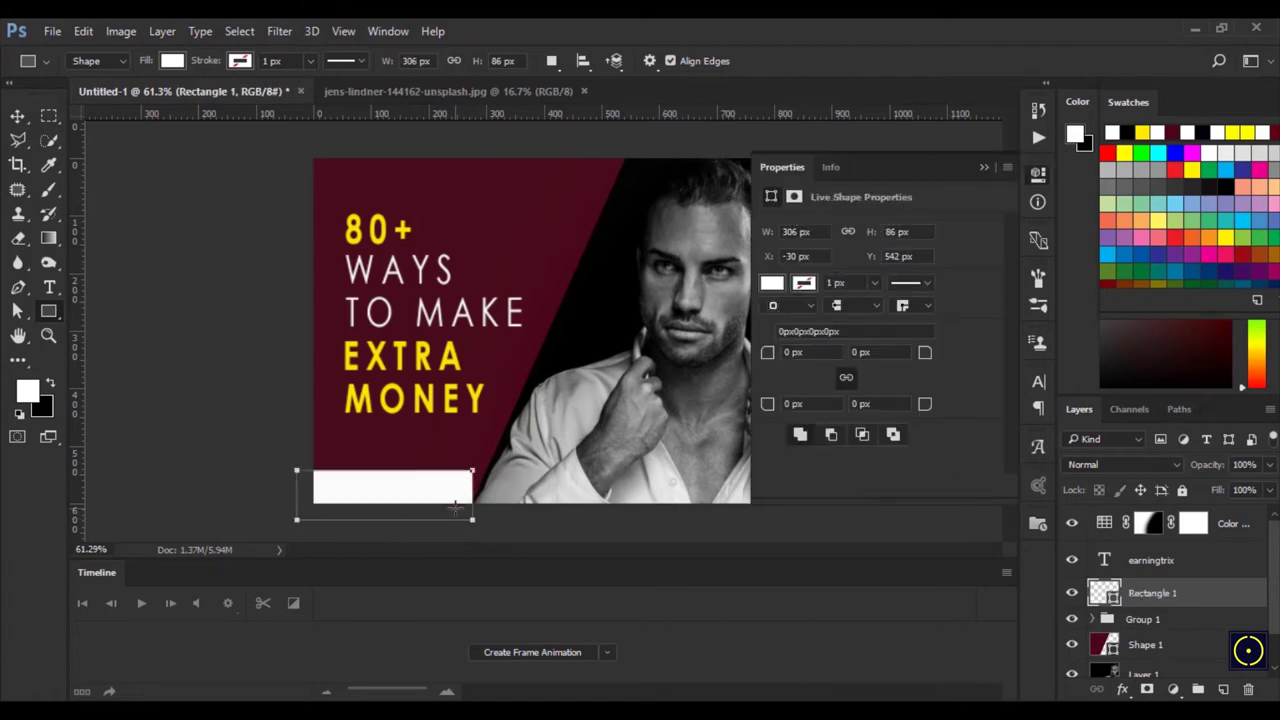
pyautogui.press('x')
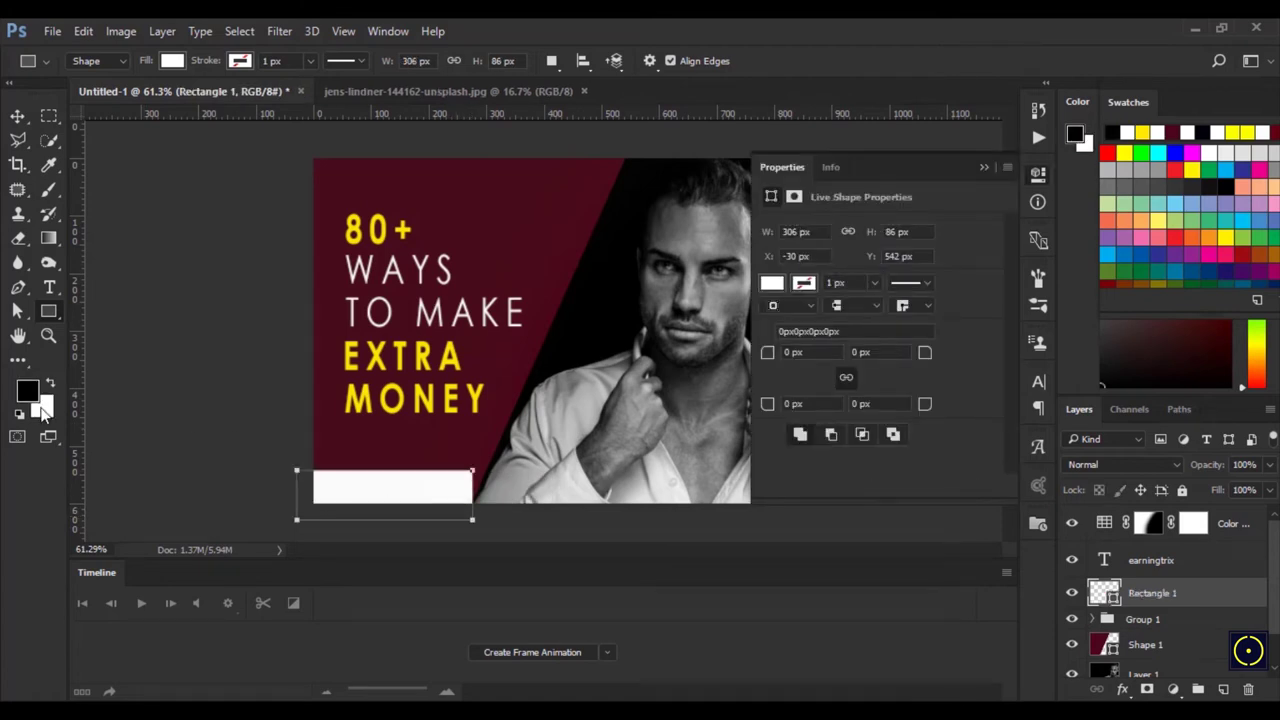
pyautogui.hotkey('alt', 'BackSpace')
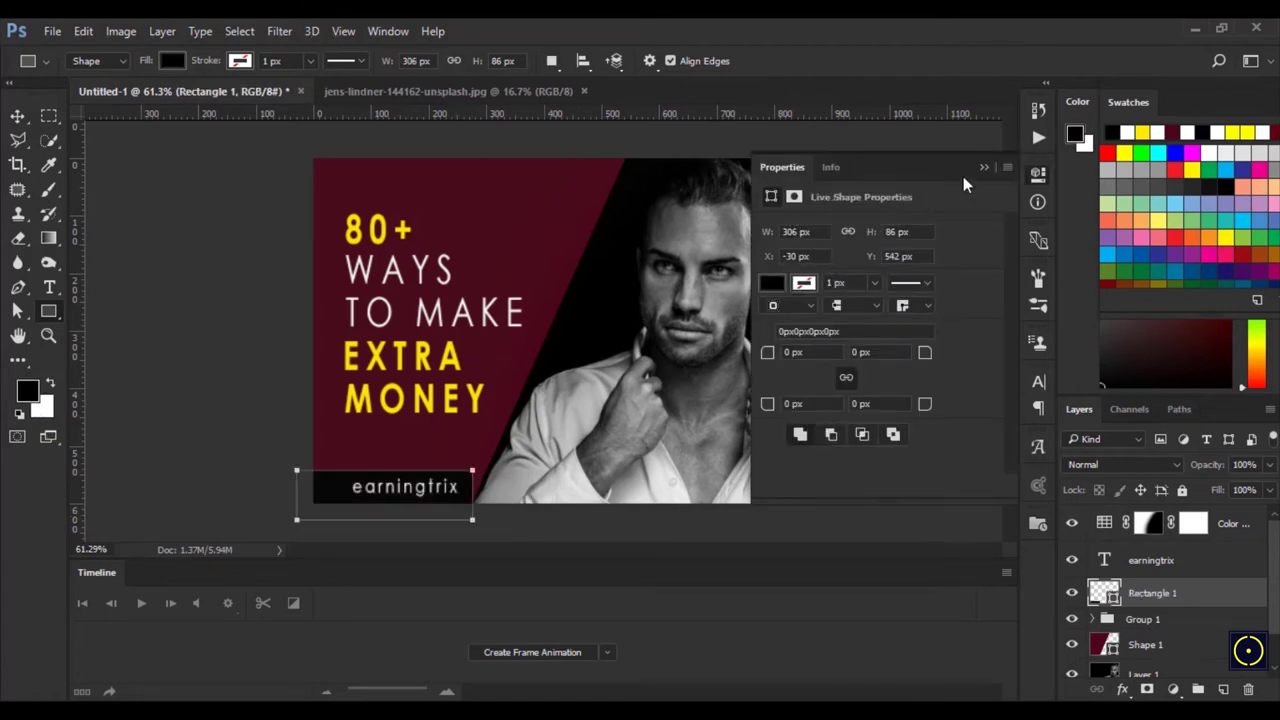
pyautogui.click(984, 167)
# Skew the black bar so its right edge slants.
pyautogui.click(17, 117)
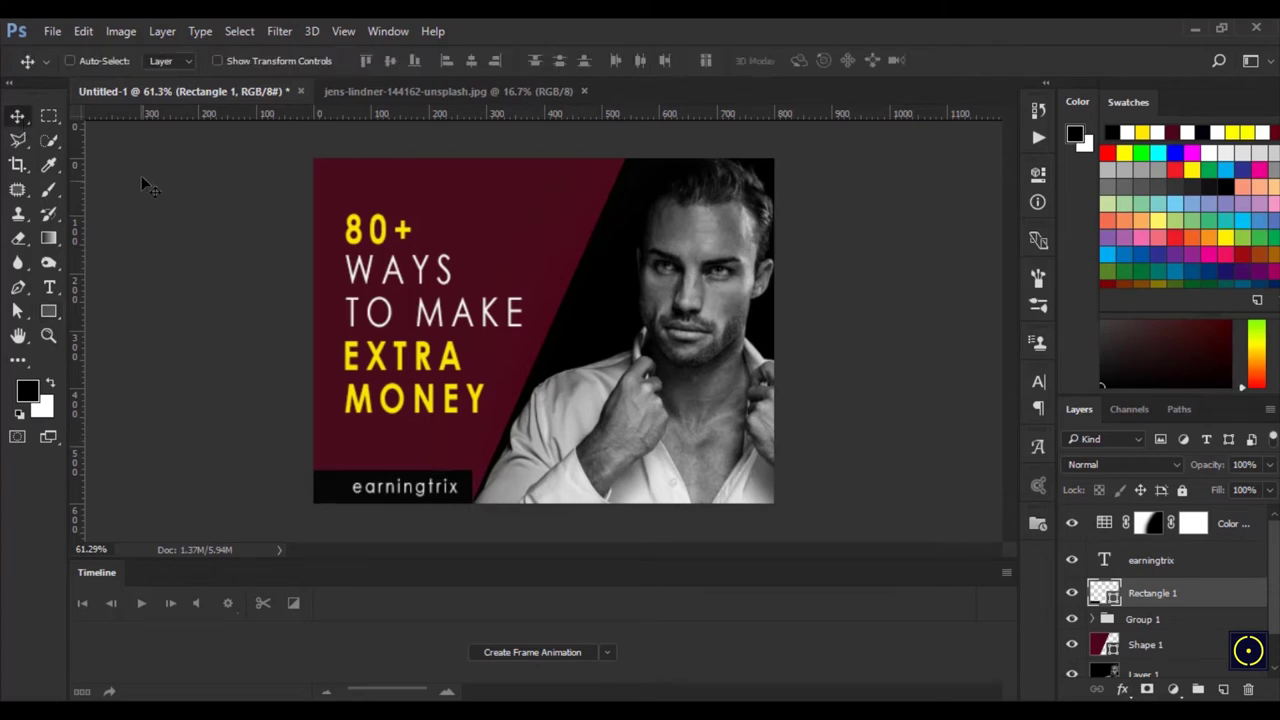
pyautogui.hotkey('ctrl', 't')
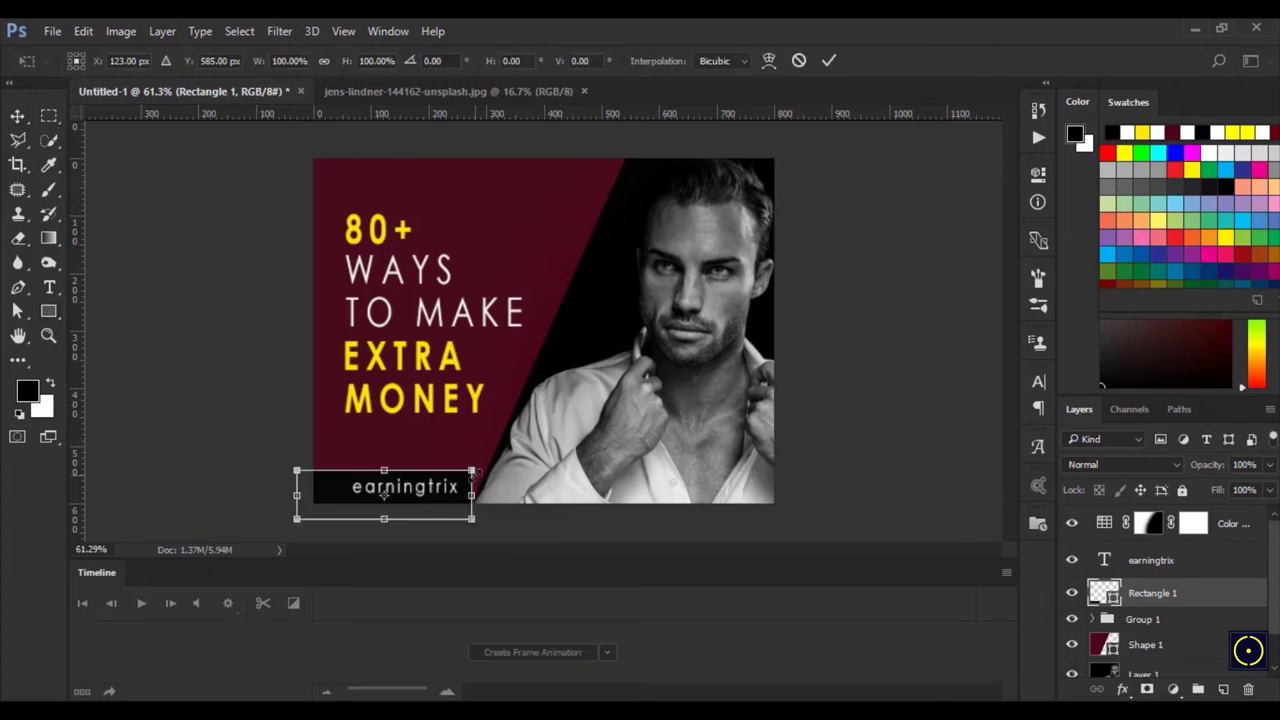
pyautogui.moveTo(471, 476); pyautogui.dragTo(484, 478)
pyautogui.click(829, 60)
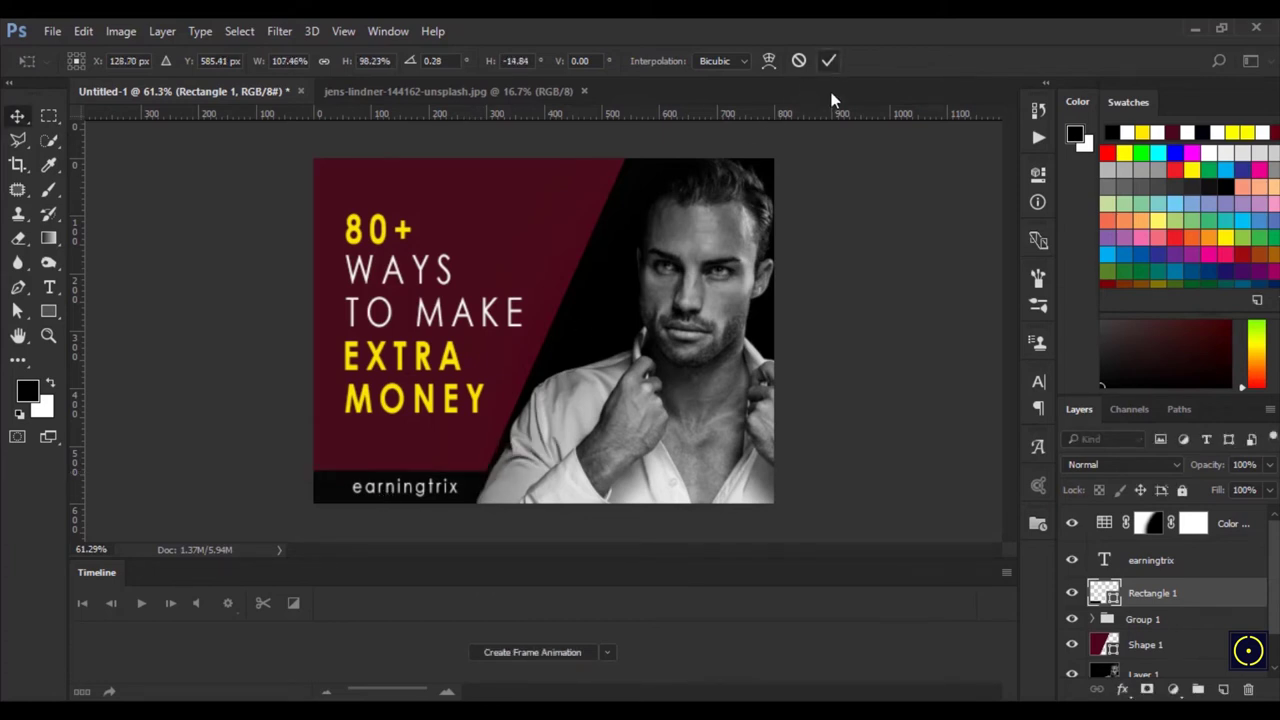
pyautogui.click(1072, 594)
pyautogui.click(1072, 594)
pyautogui.click(1269, 464)
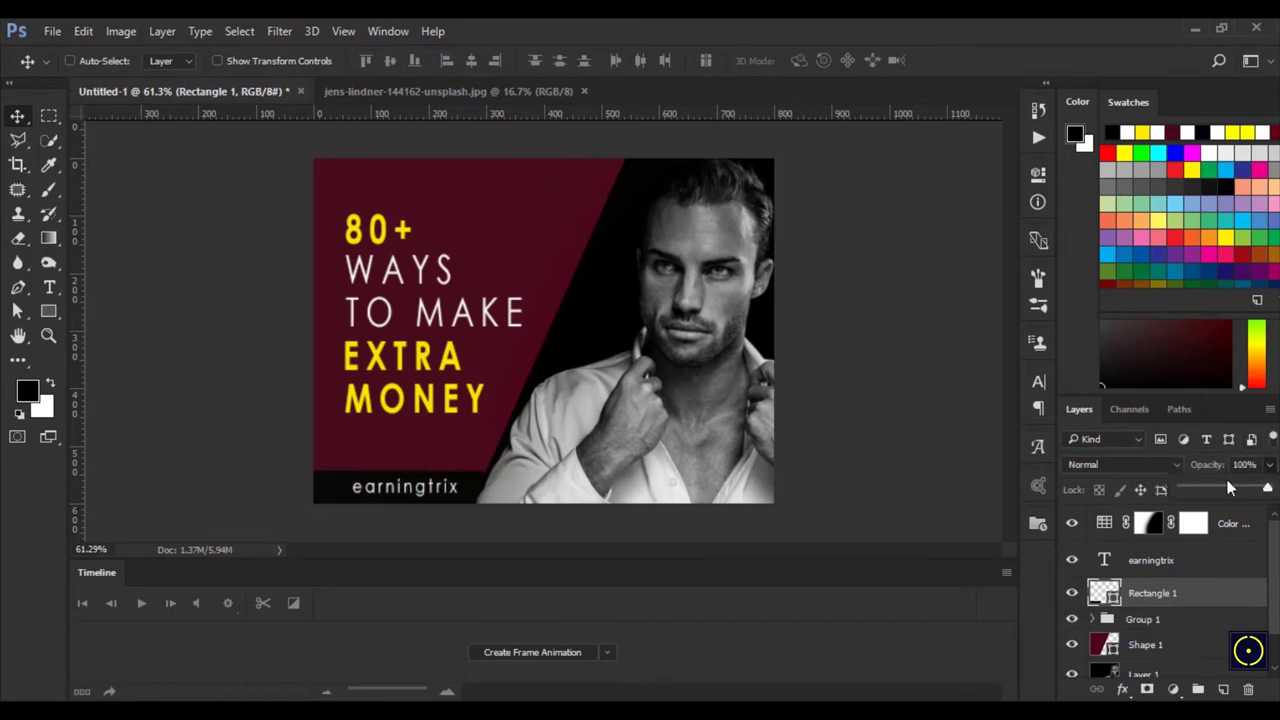
# Lower the black bar's opacity and shift the earningtrix label a few pixels left.
pyautogui.moveTo(1262, 488); pyautogui.dragTo(1231, 490)
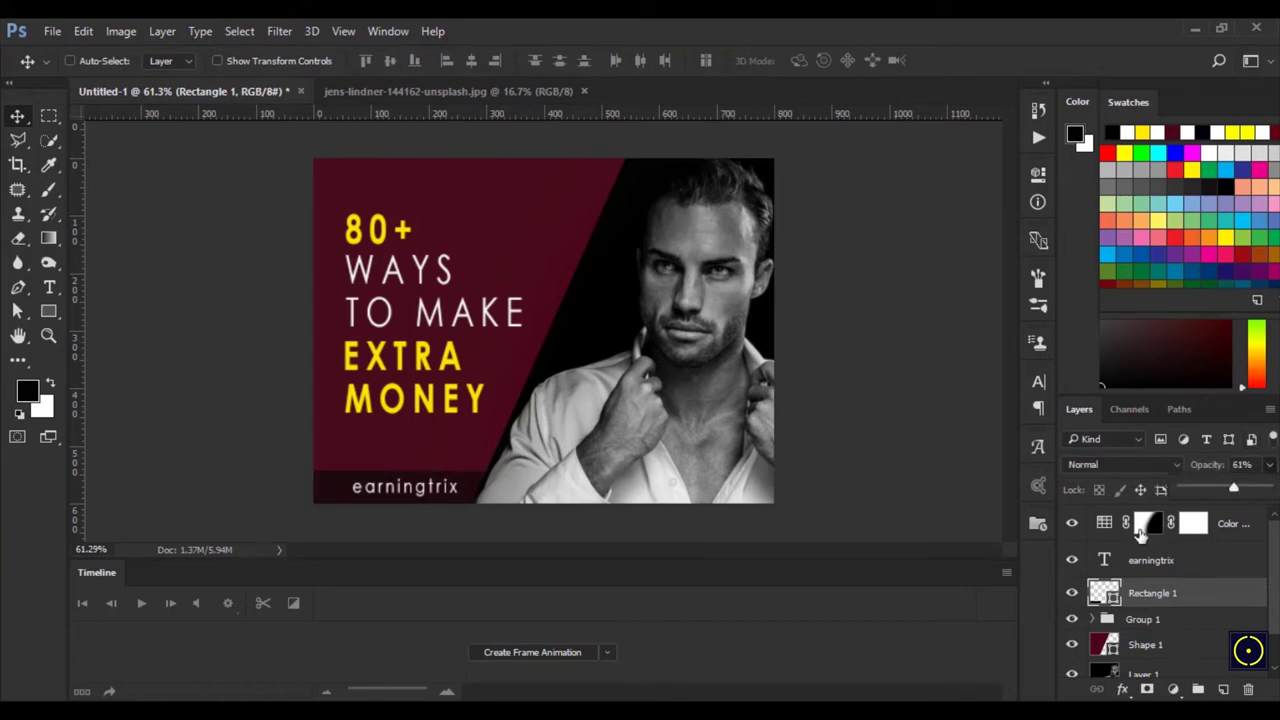
pyautogui.click(1072, 562)
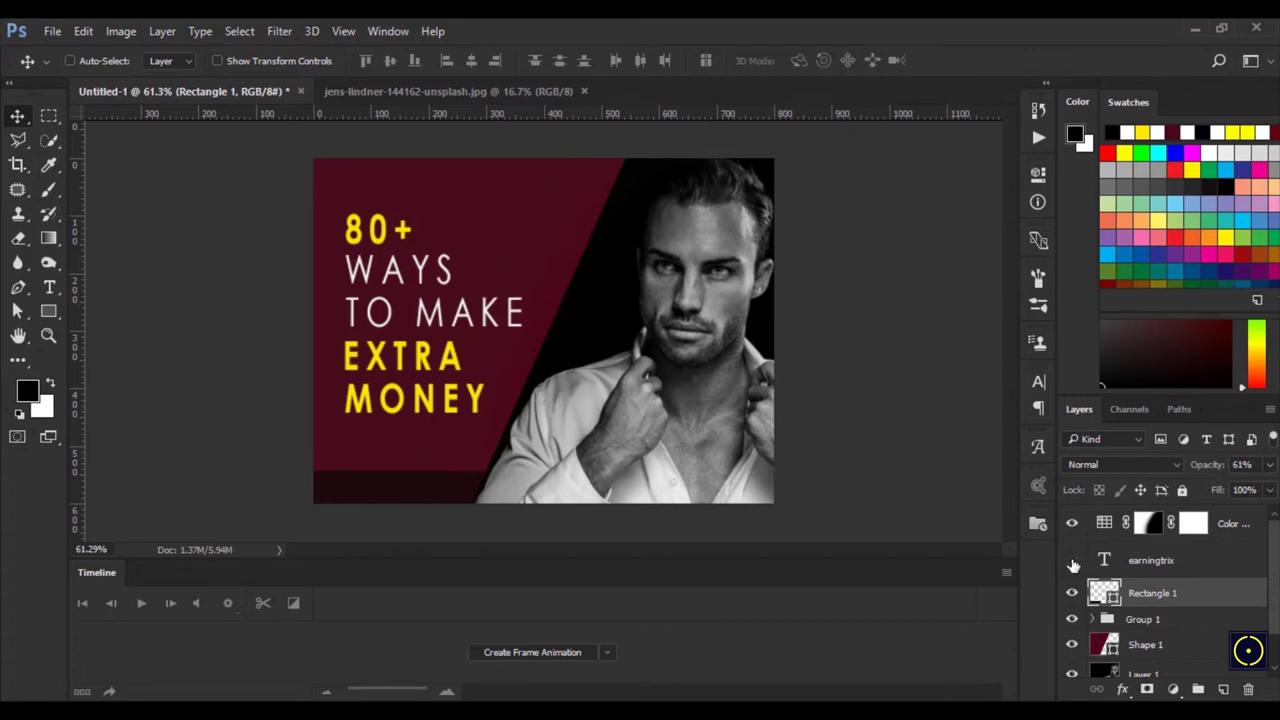
pyautogui.click(1150, 568)
pyautogui.hotkey('shift', 'Left')
pyautogui.press('Left')
pyautogui.press('Left')
pyautogui.press('Left')
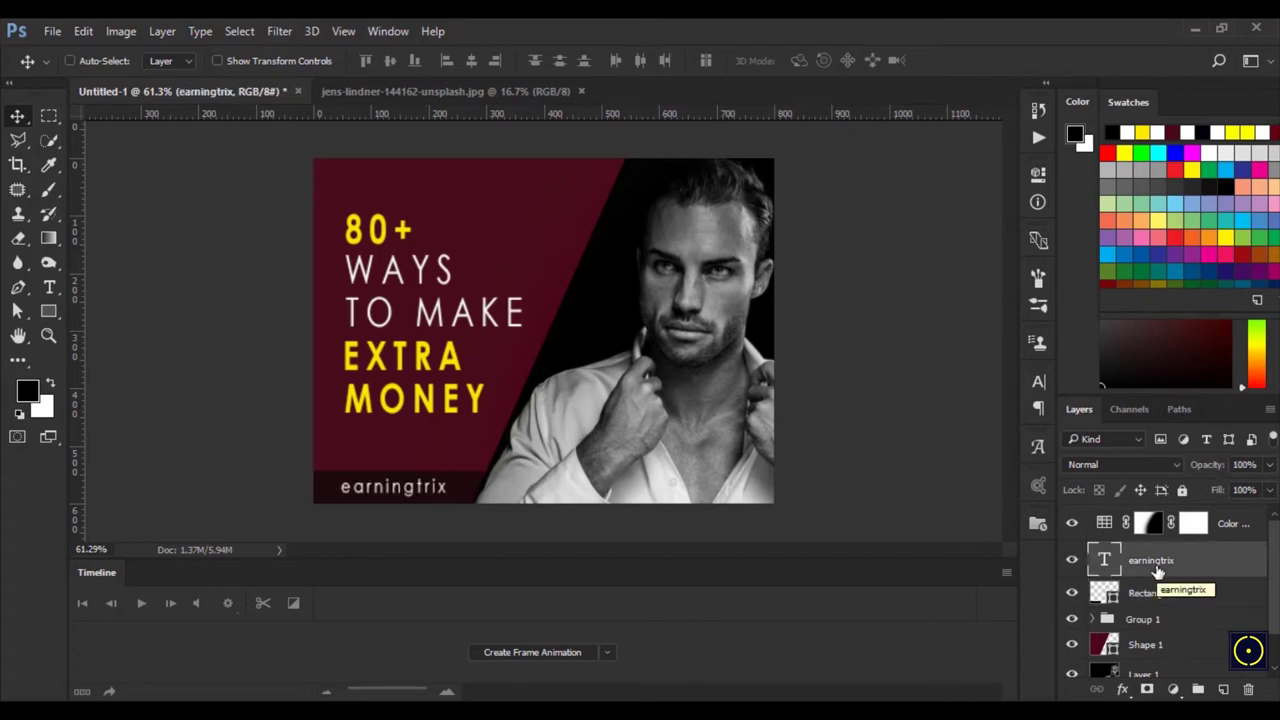
pyautogui.press('Left')
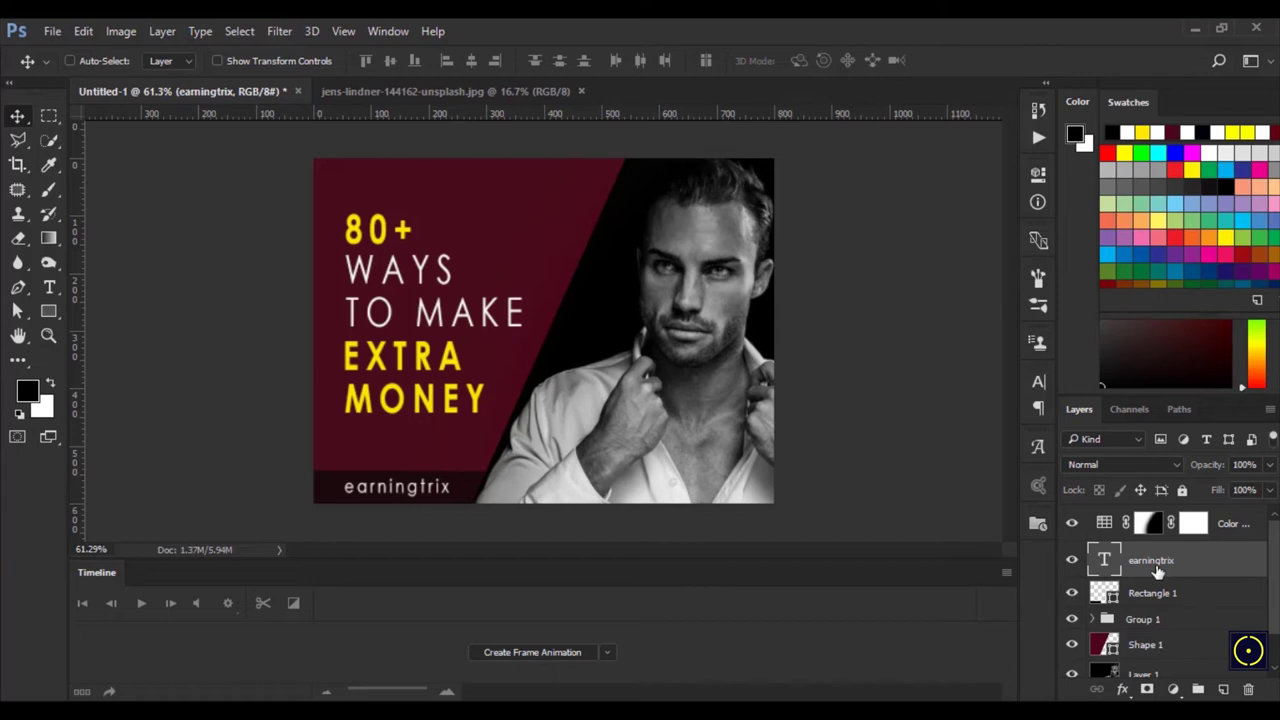
pyautogui.click(1245, 530)
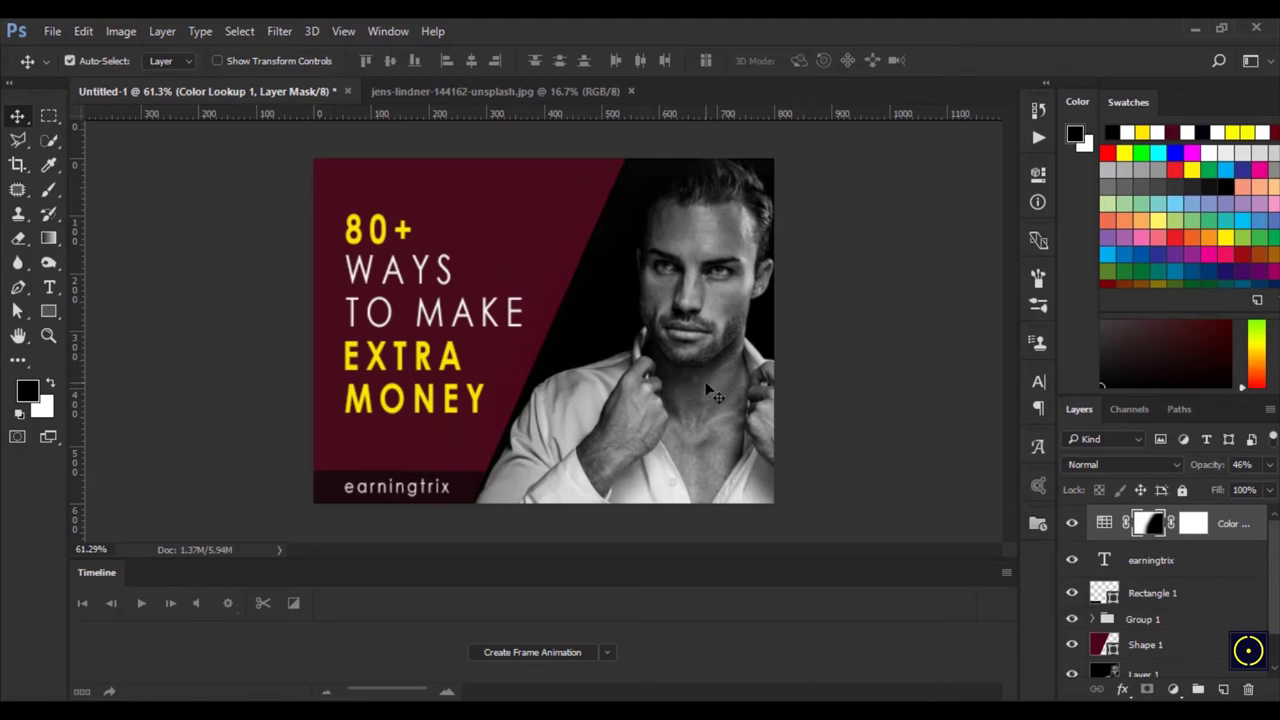
pyautogui.press('ctrl')
# Set the Export As format to PNG.
pyautogui.hotkey('ctrl', 'alt', 'shift', 'w')
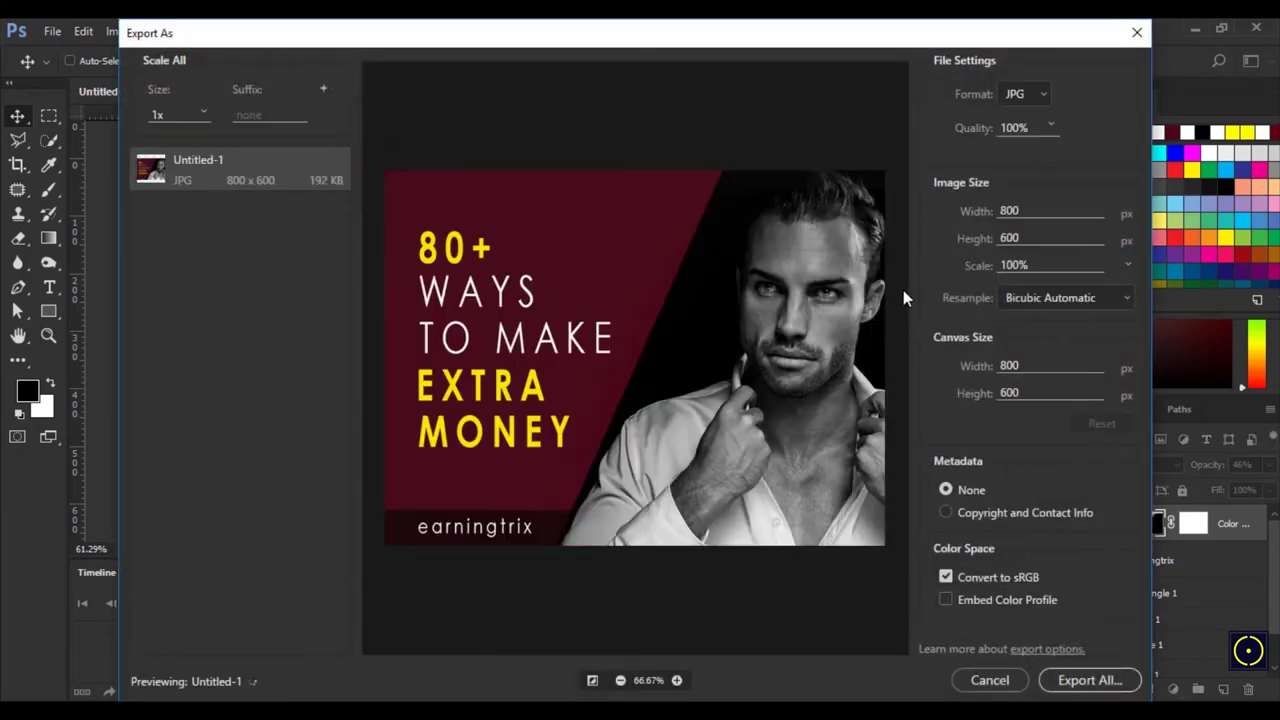
pyautogui.click(1020, 97)
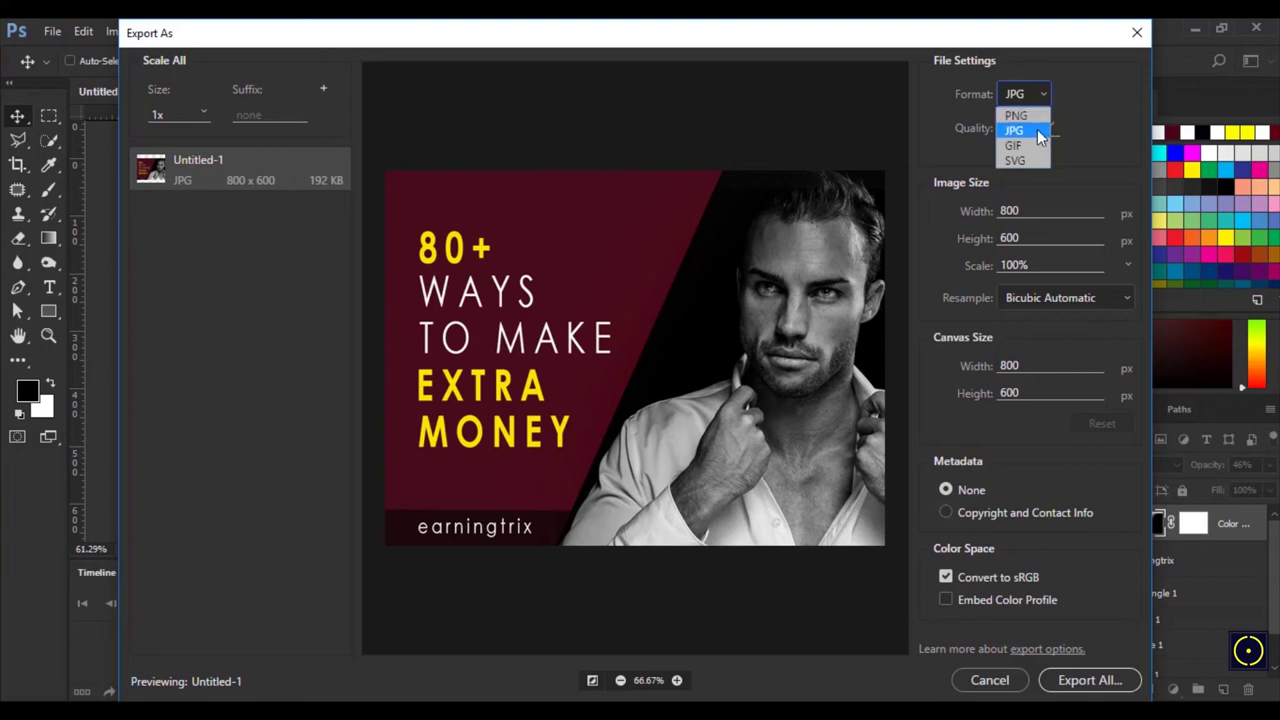
pyautogui.click(1038, 116)
pyautogui.click(1041, 96)
pyautogui.click(1039, 114)
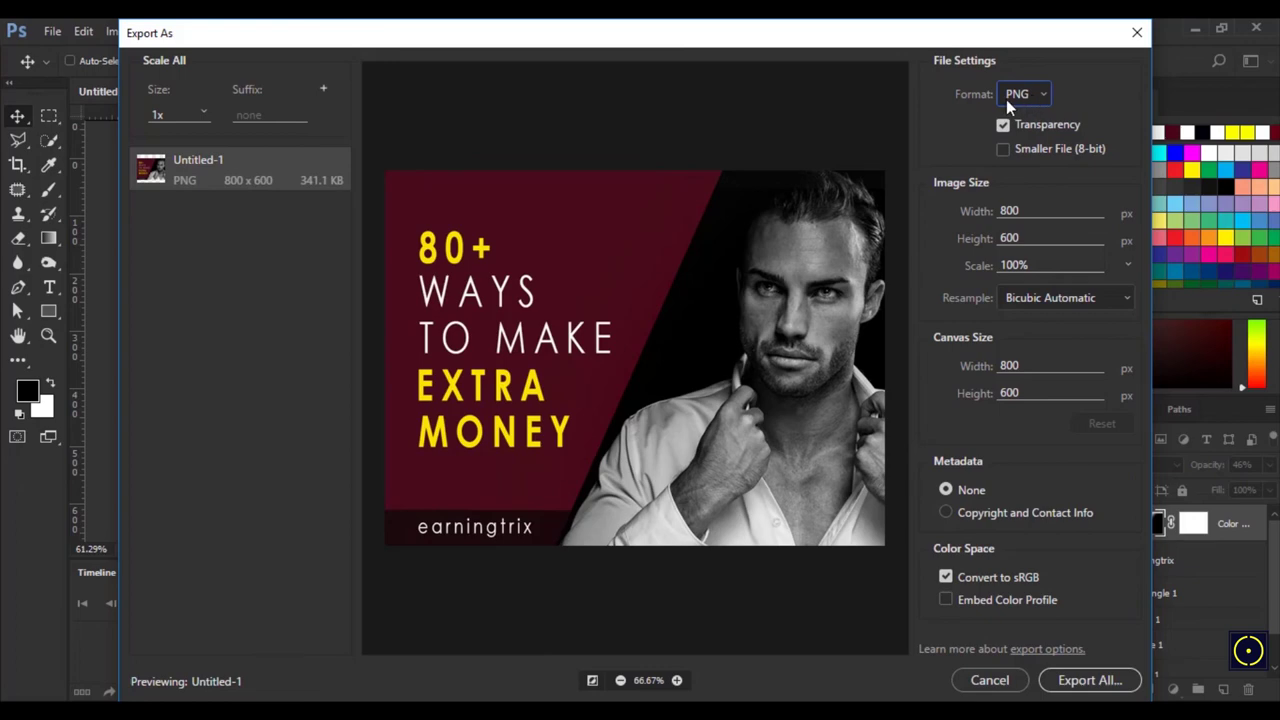
# Save the export as 'png image' on Local Disk (E:).
pyautogui.click(1090, 682)
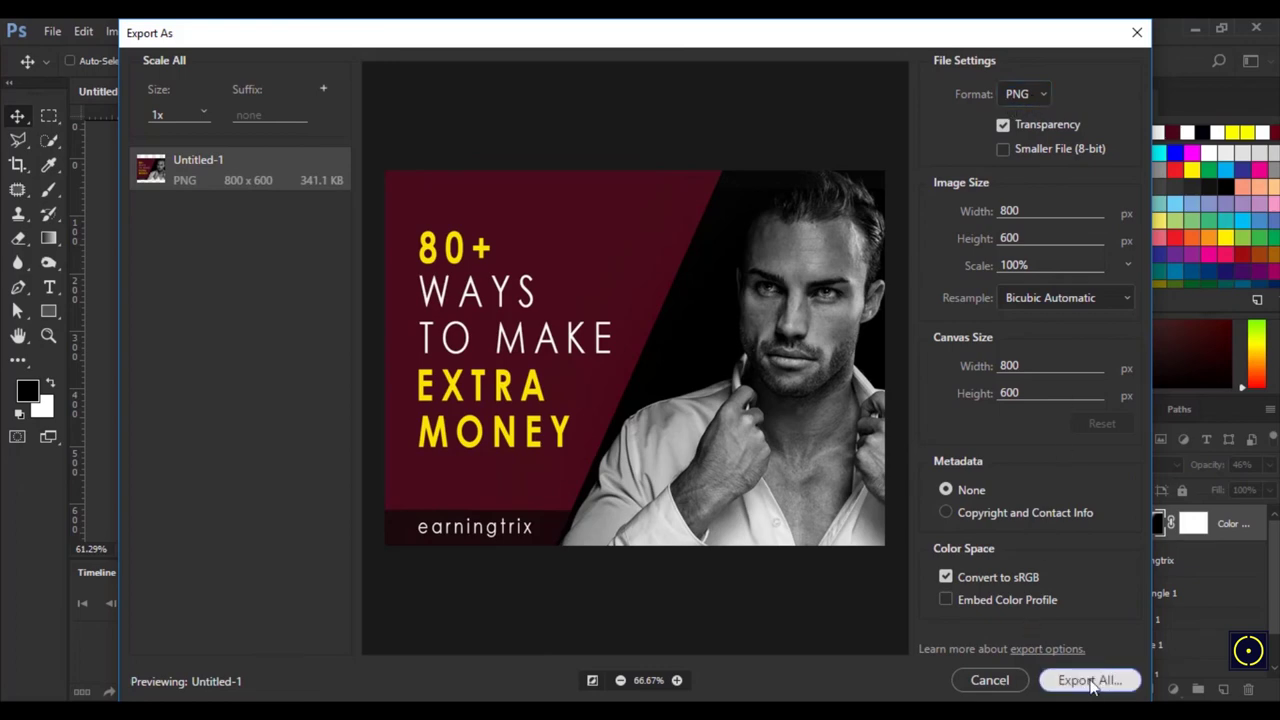
pyautogui.scroll(-1, 229, 355)
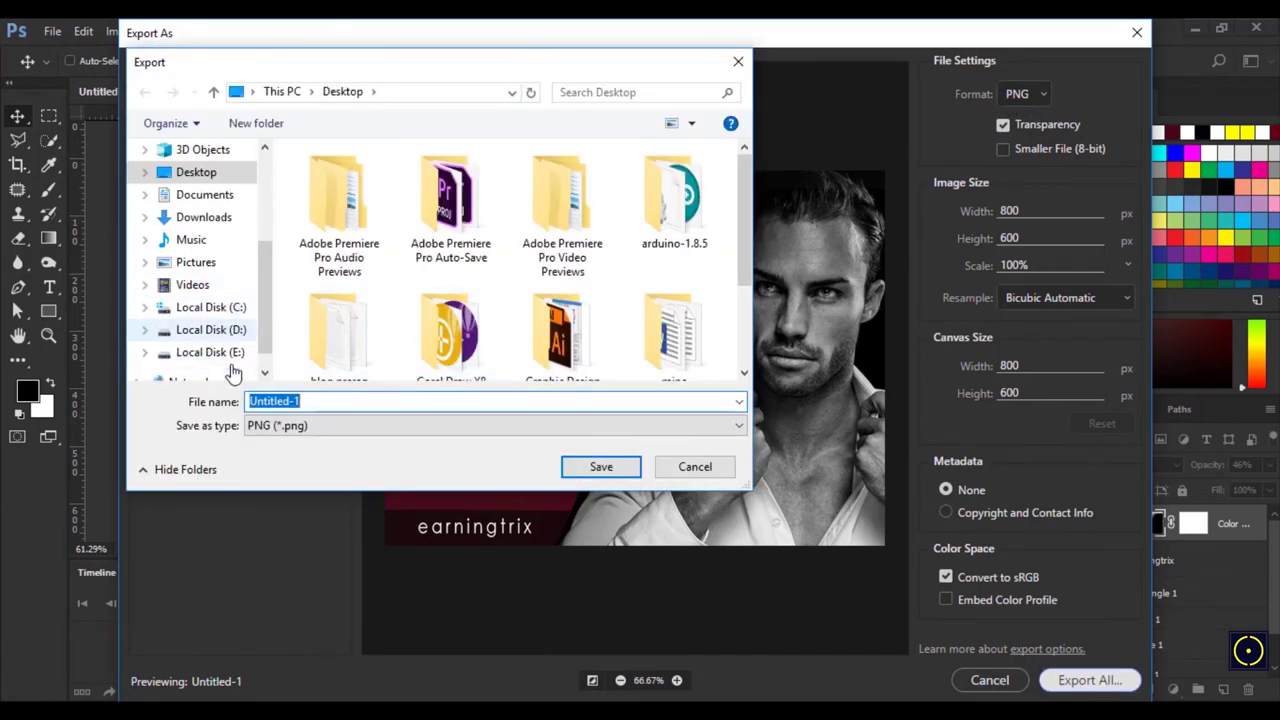
pyautogui.click(210, 352)
pyautogui.click(445, 400)
pyautogui.write('png image')
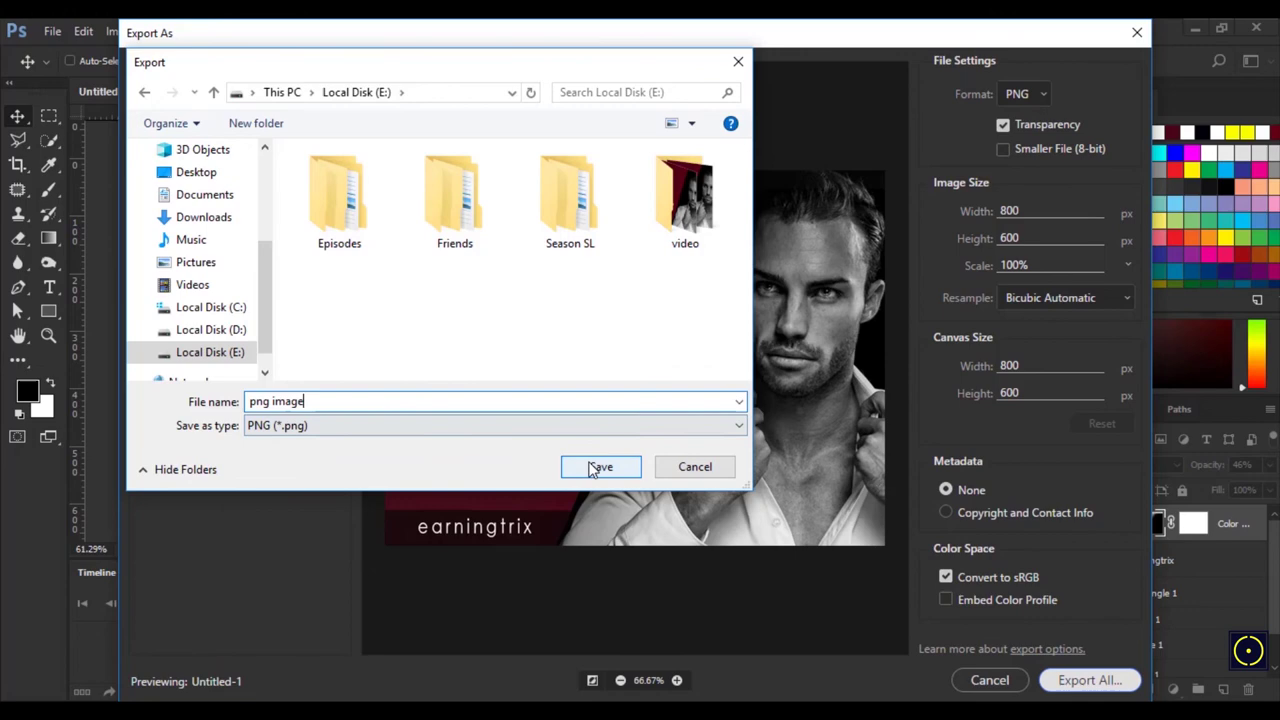
pyautogui.click(597, 467)
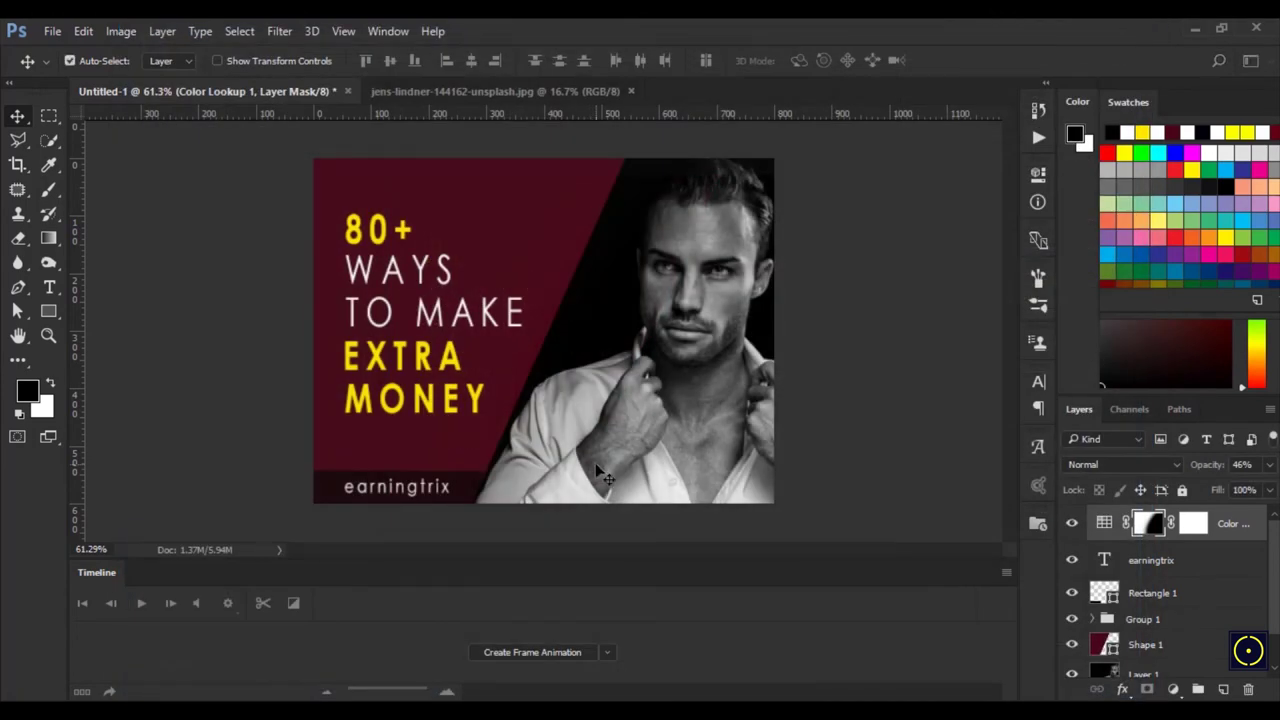
# Reopen Export As from the File menu and switch the format to JPG at 100% quality.
pyautogui.press('ctrl')
pyautogui.hotkey('ctrl', 'alt', 'shift', 'w')
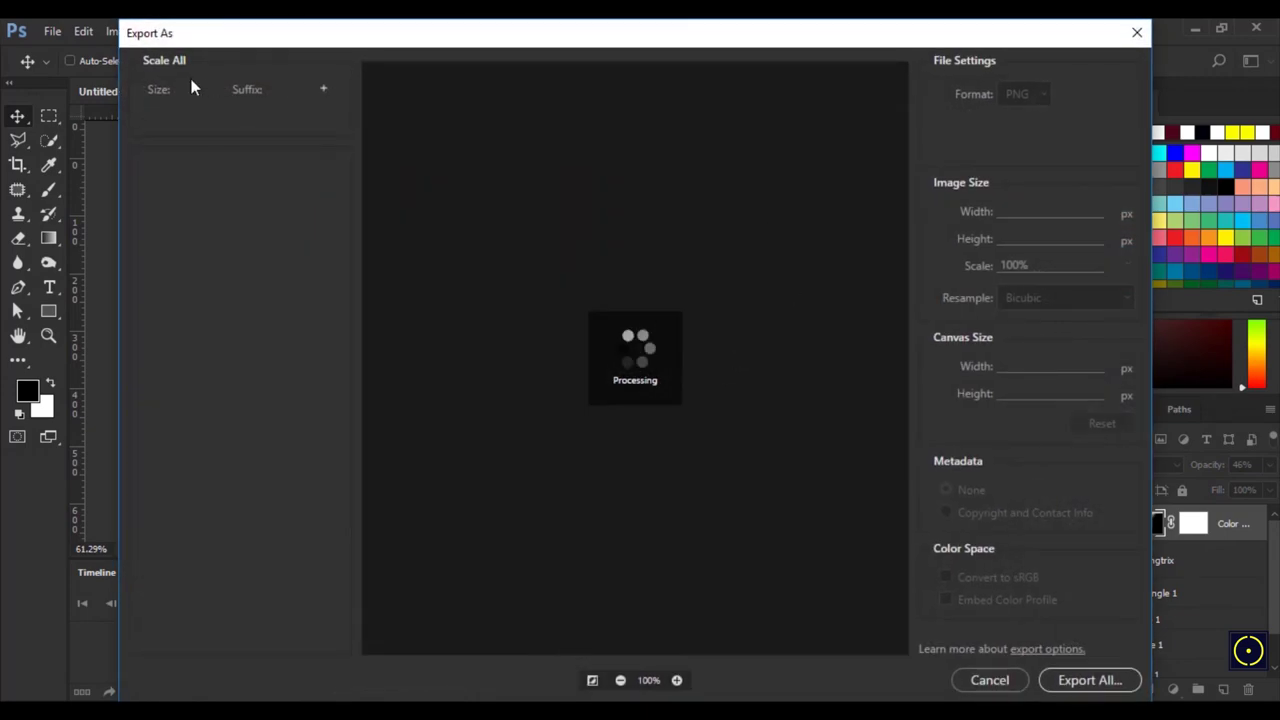
pyautogui.click(990, 680)
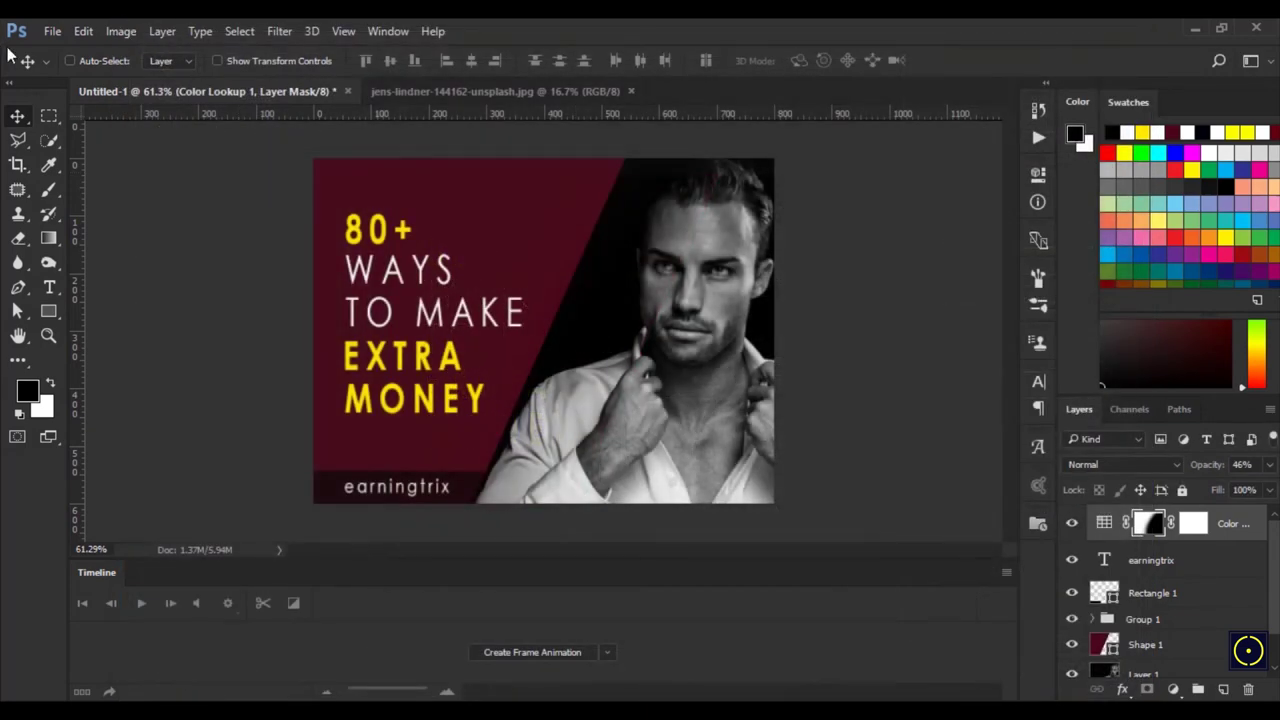
pyautogui.click(50, 33)
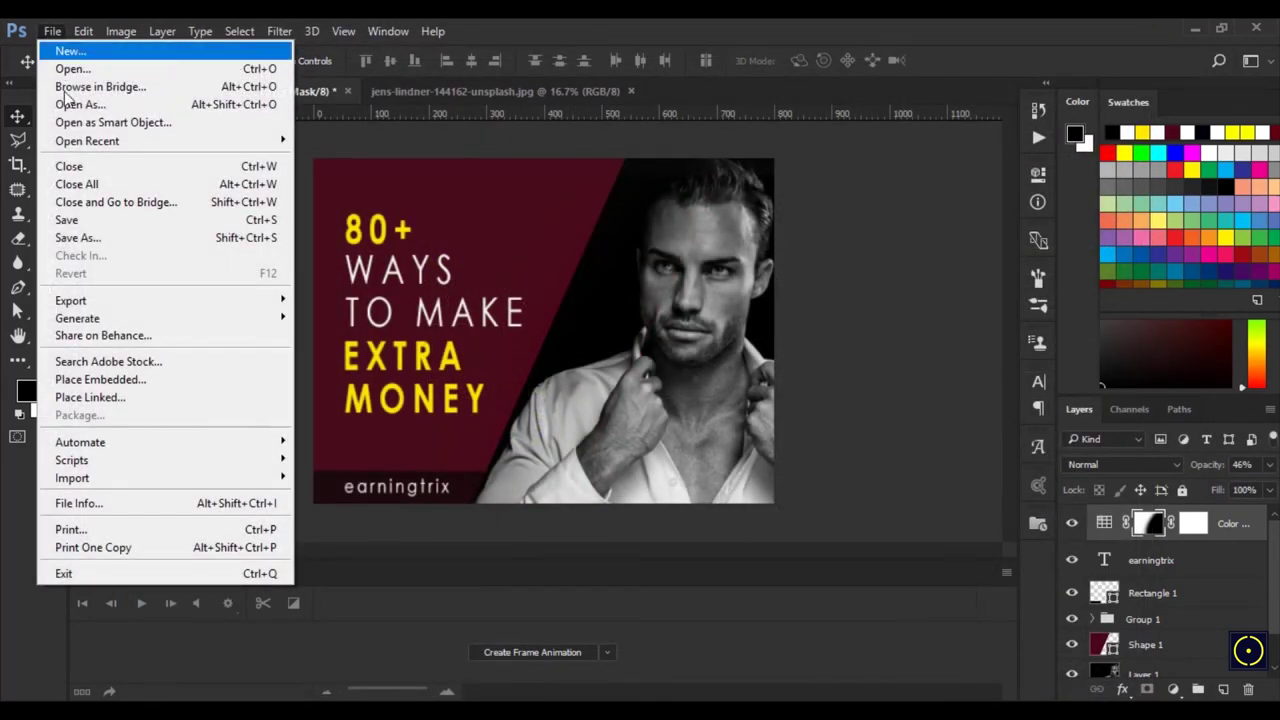
pyautogui.moveTo(262, 301)
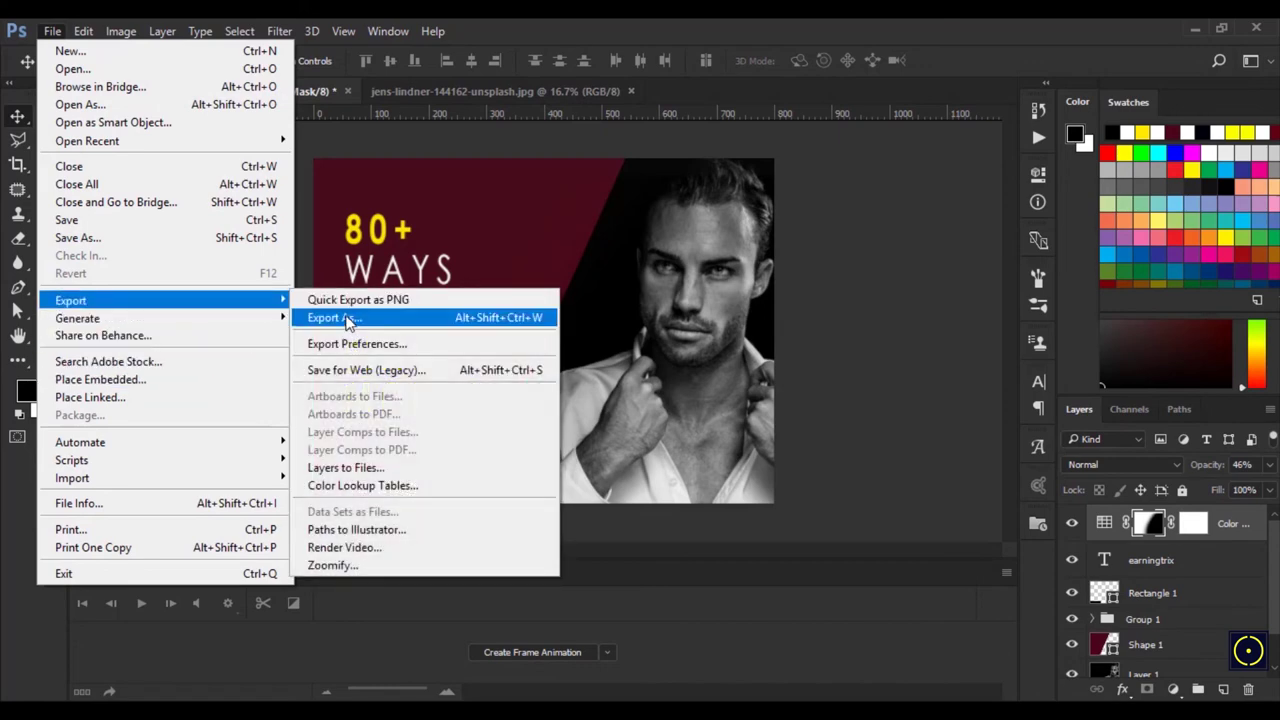
pyautogui.click(339, 316)
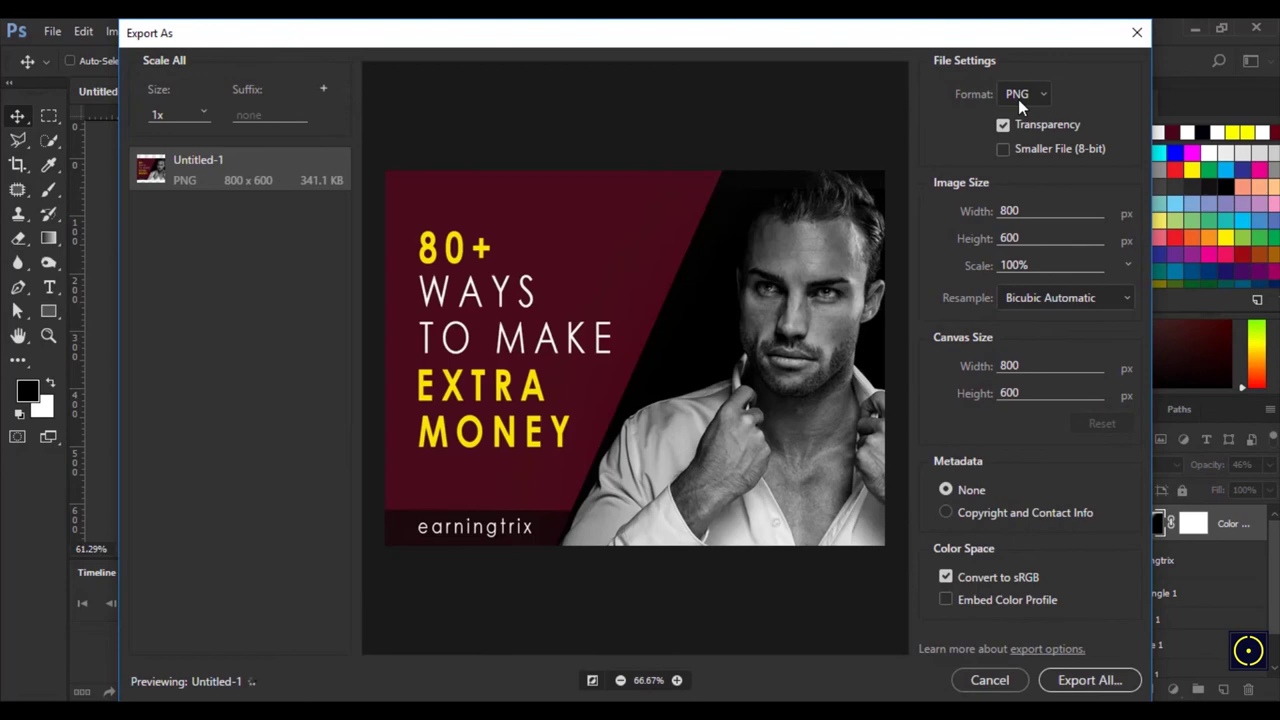
pyautogui.click(1019, 95)
pyautogui.click(1030, 136)
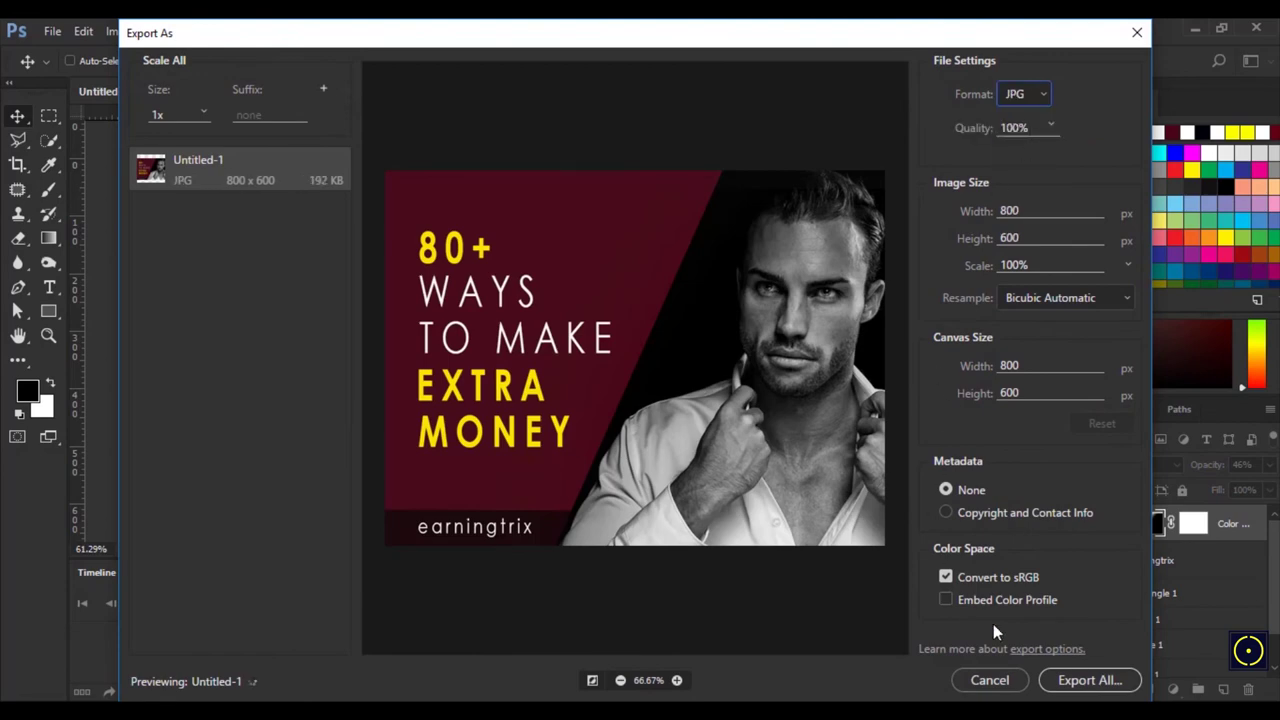
# Save the export as 'jpg image' on Local Disk (E:).
pyautogui.click(1080, 684)
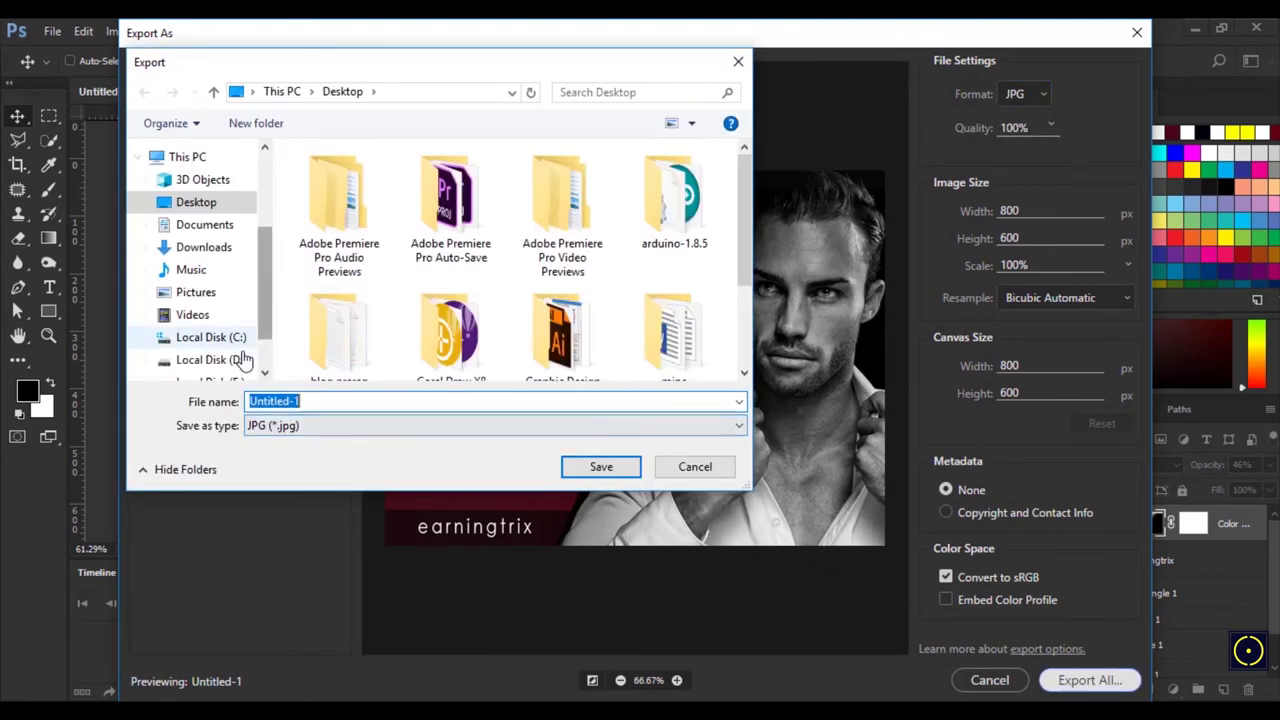
pyautogui.click(237, 360)
pyautogui.click(237, 356)
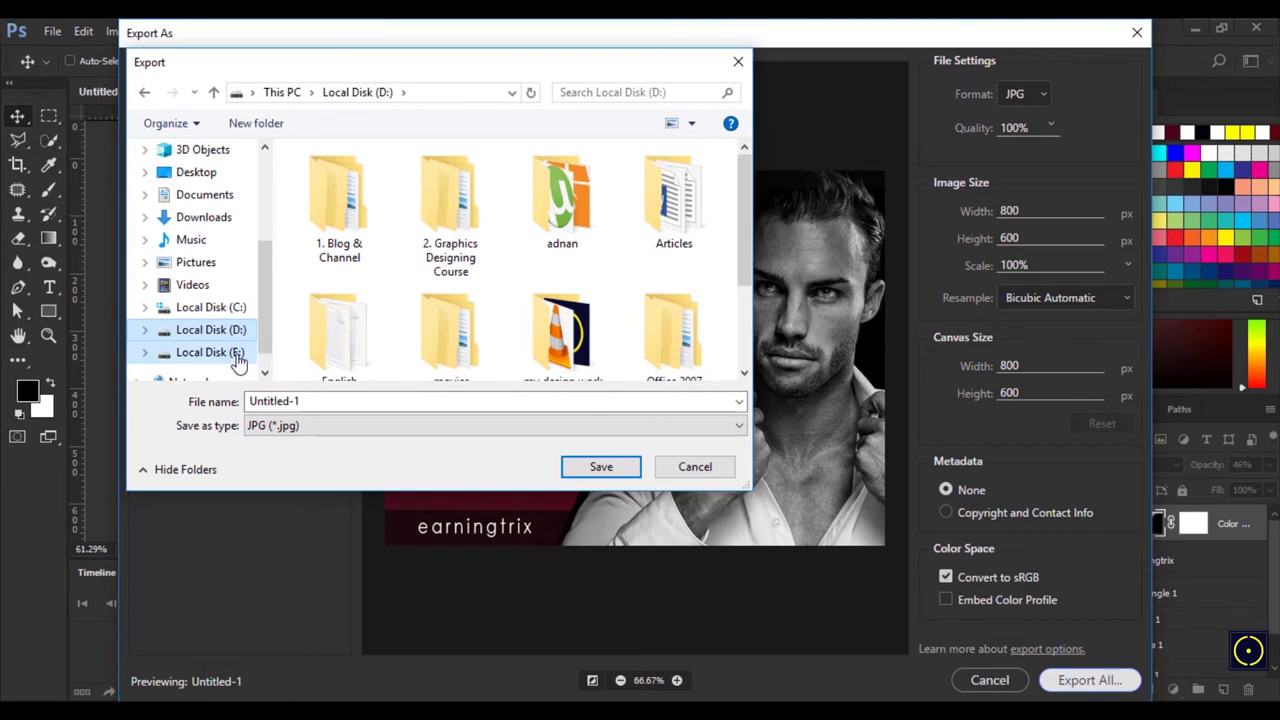
pyautogui.click(380, 403)
pyautogui.write('jpg image')
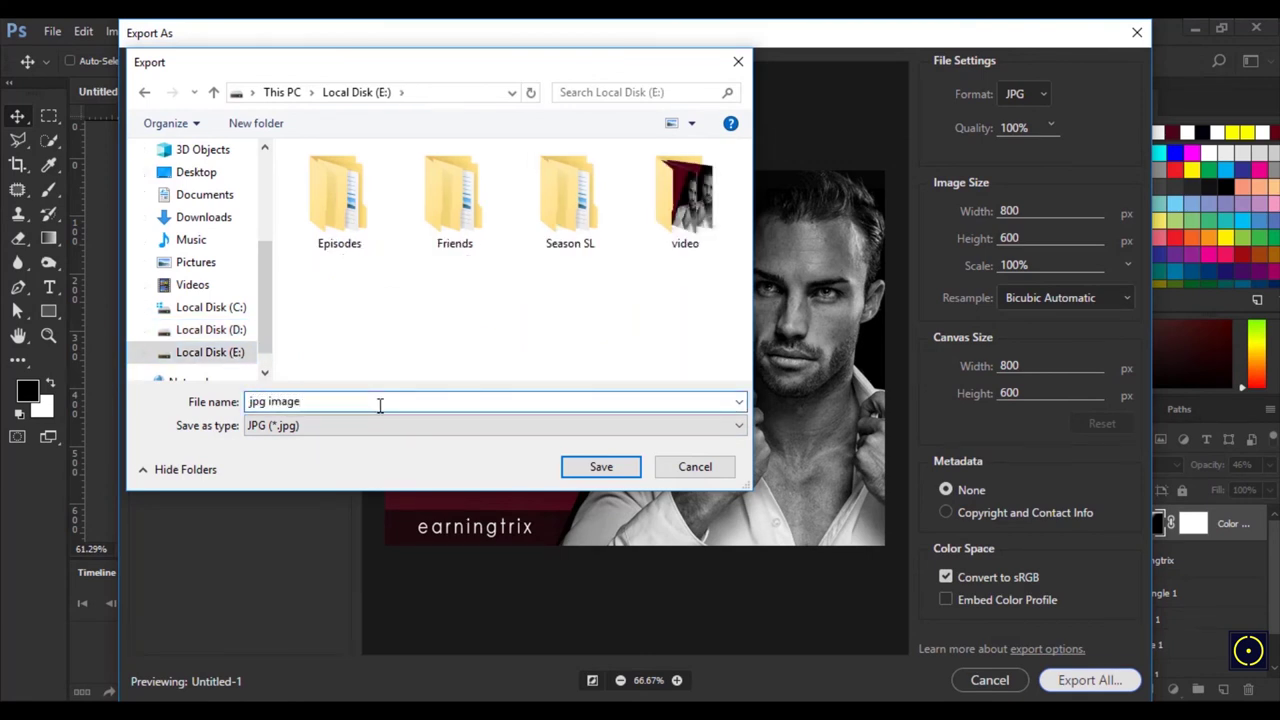
pyautogui.click(600, 466)
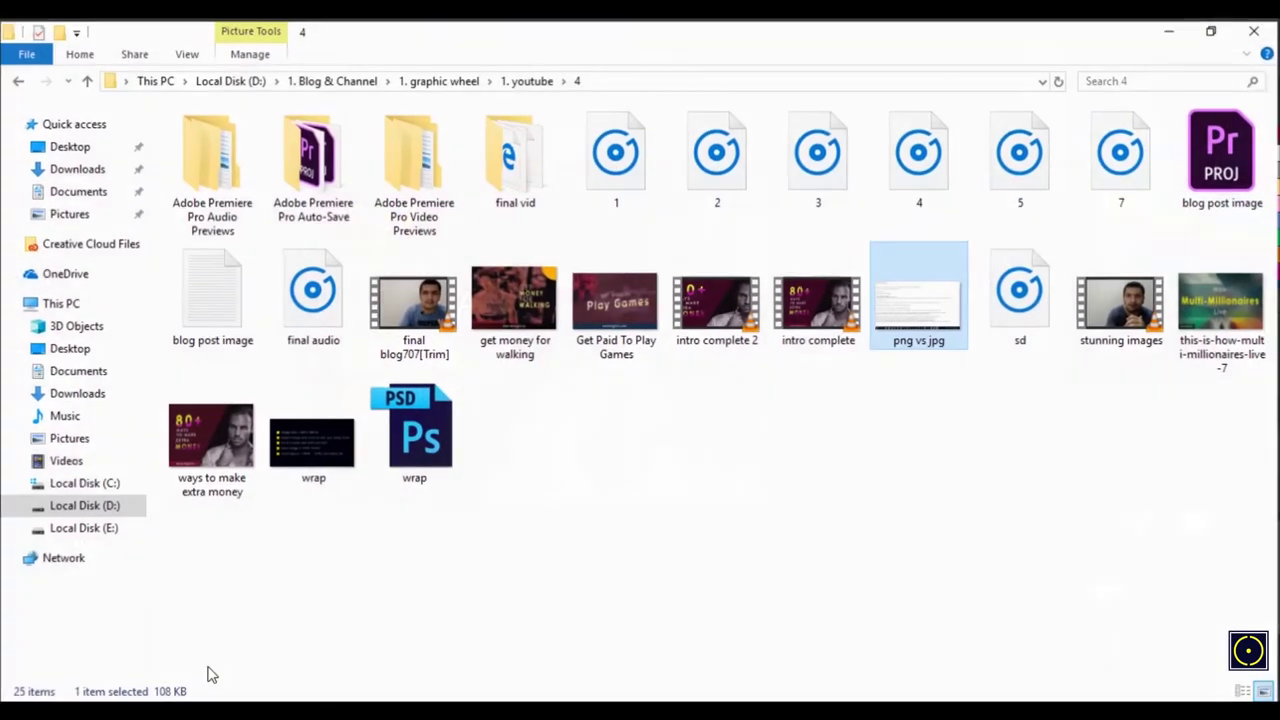
# Open Local Disk (E:) and check that png image is 333 KB in its Properties.
pyautogui.click(114, 527)
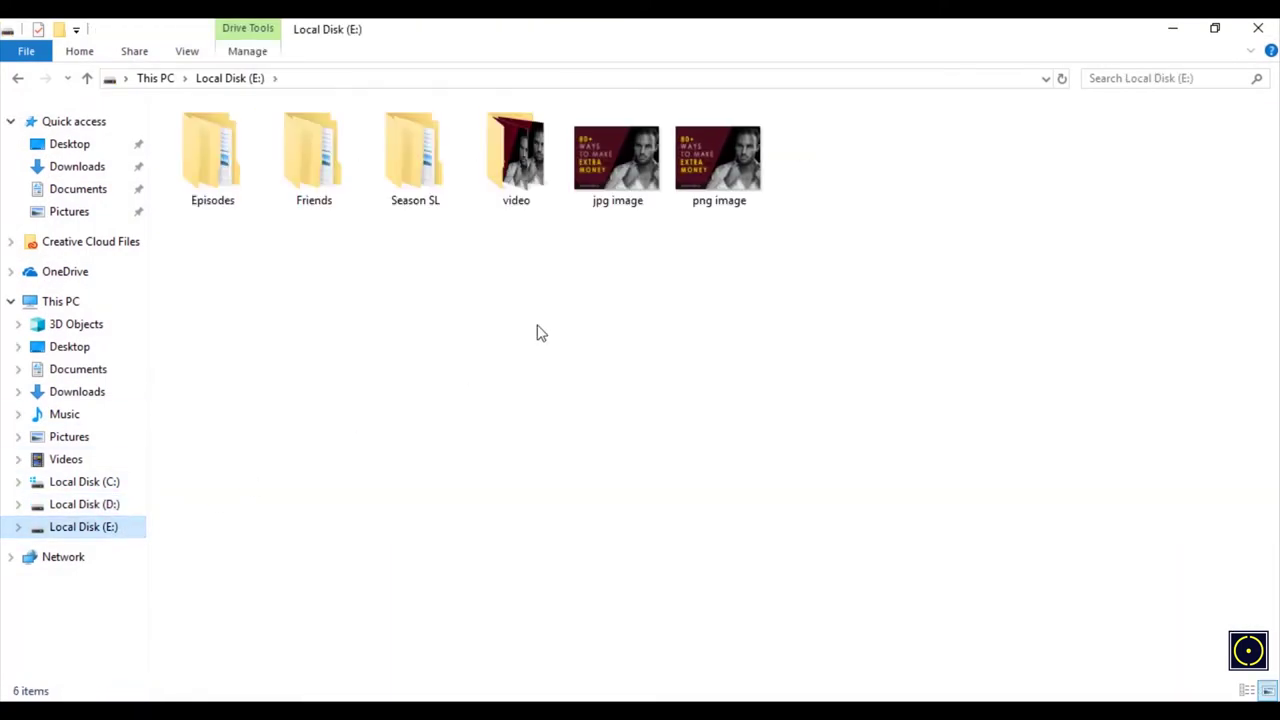
pyautogui.click(725, 196)
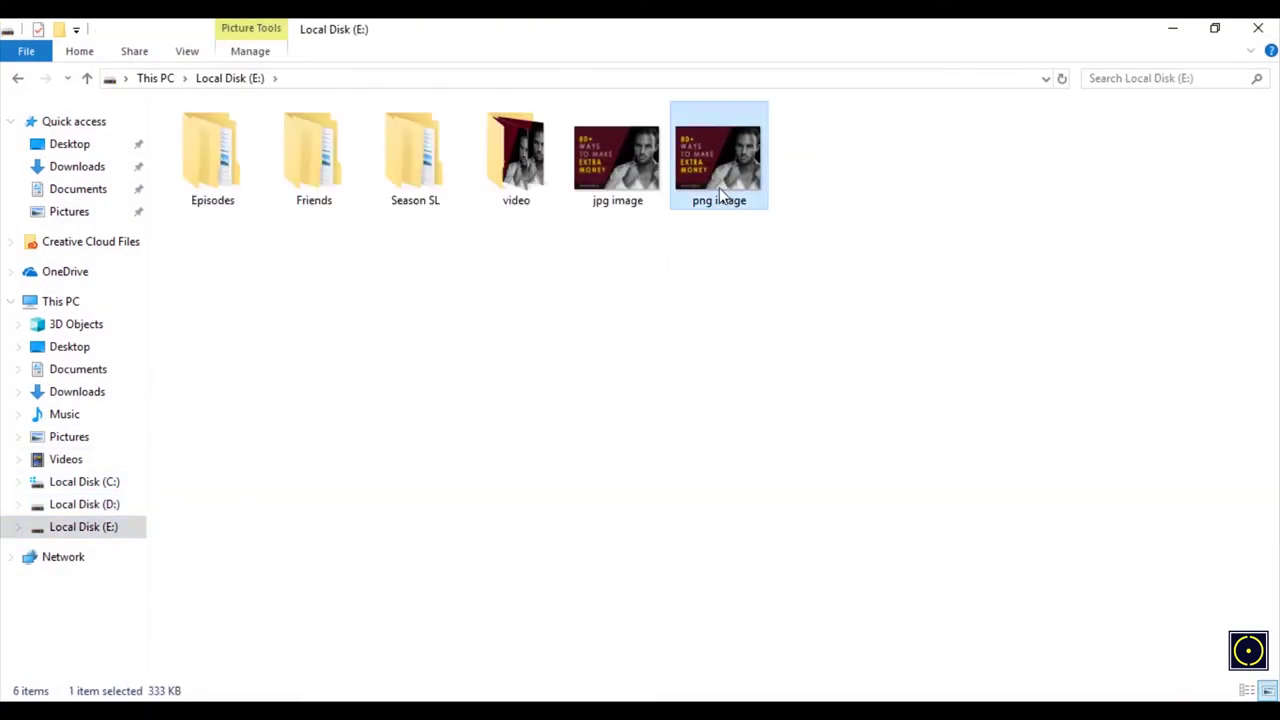
pyautogui.rightClick(722, 196)
pyautogui.click(779, 686)
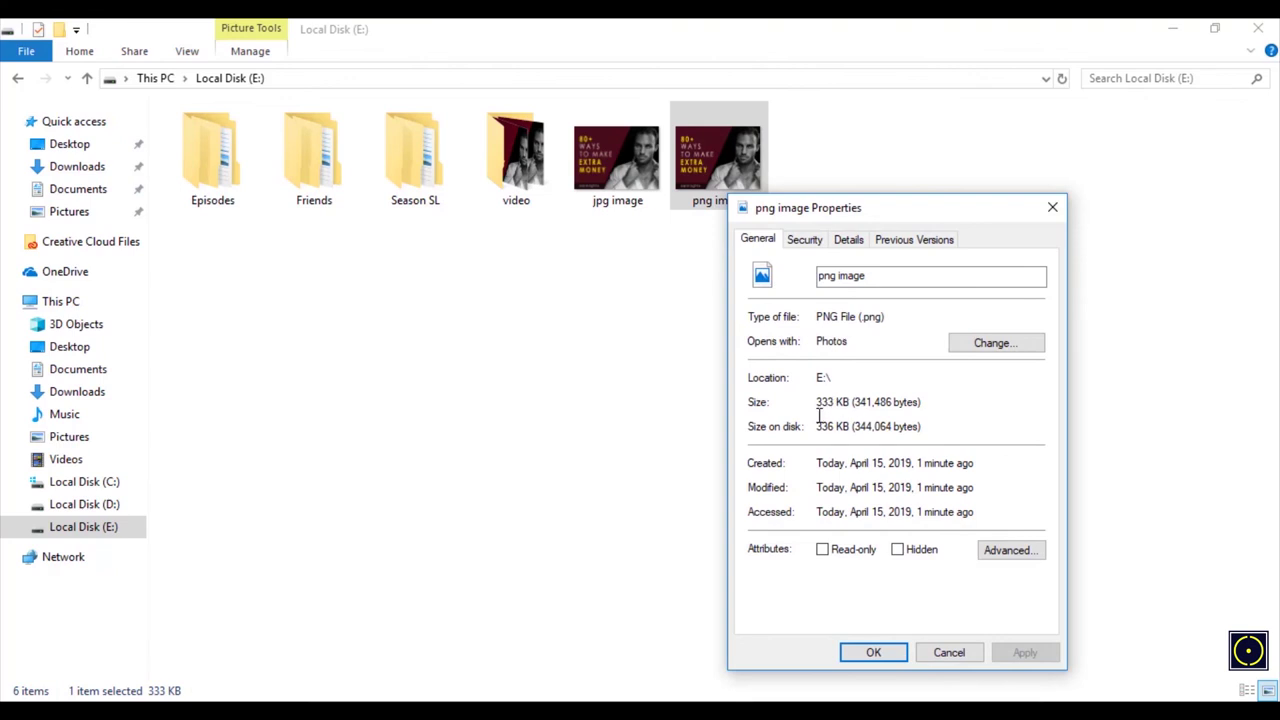
pyautogui.click(1052, 207)
# Check in its Properties that jpg image is 189 KB.
pyautogui.click(630, 170)
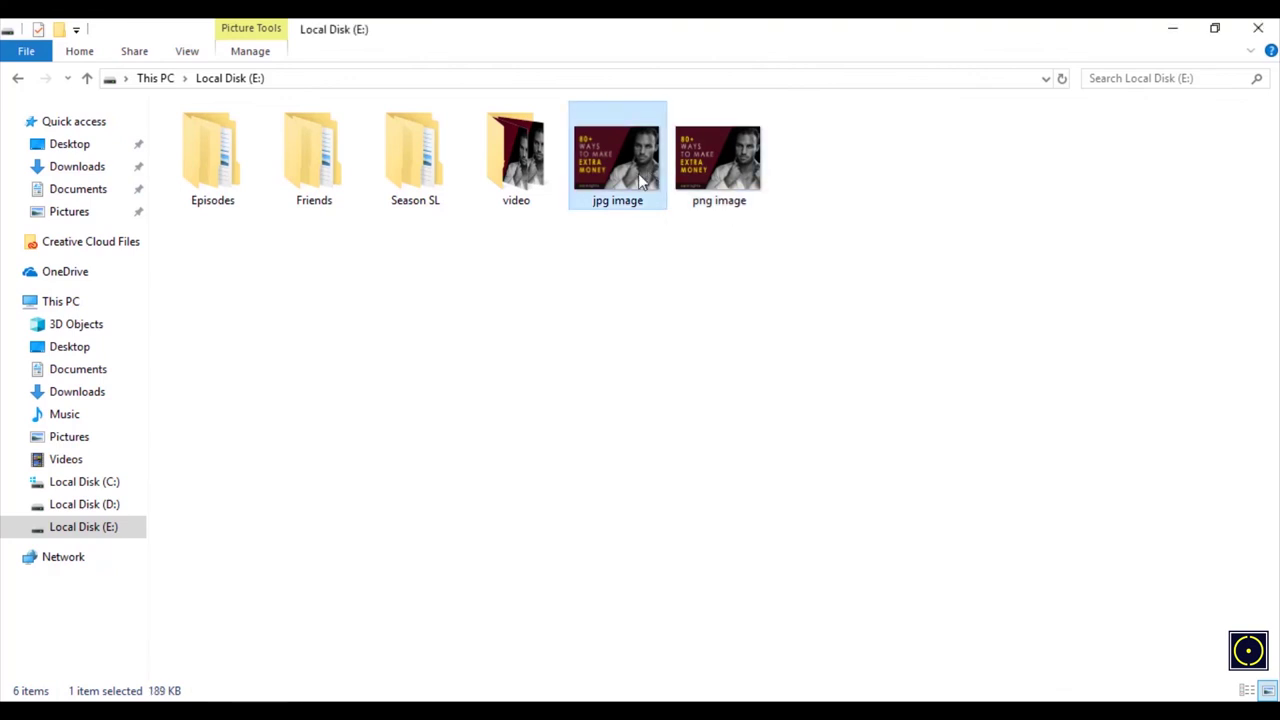
pyautogui.rightClick(638, 174)
pyautogui.click(746, 687)
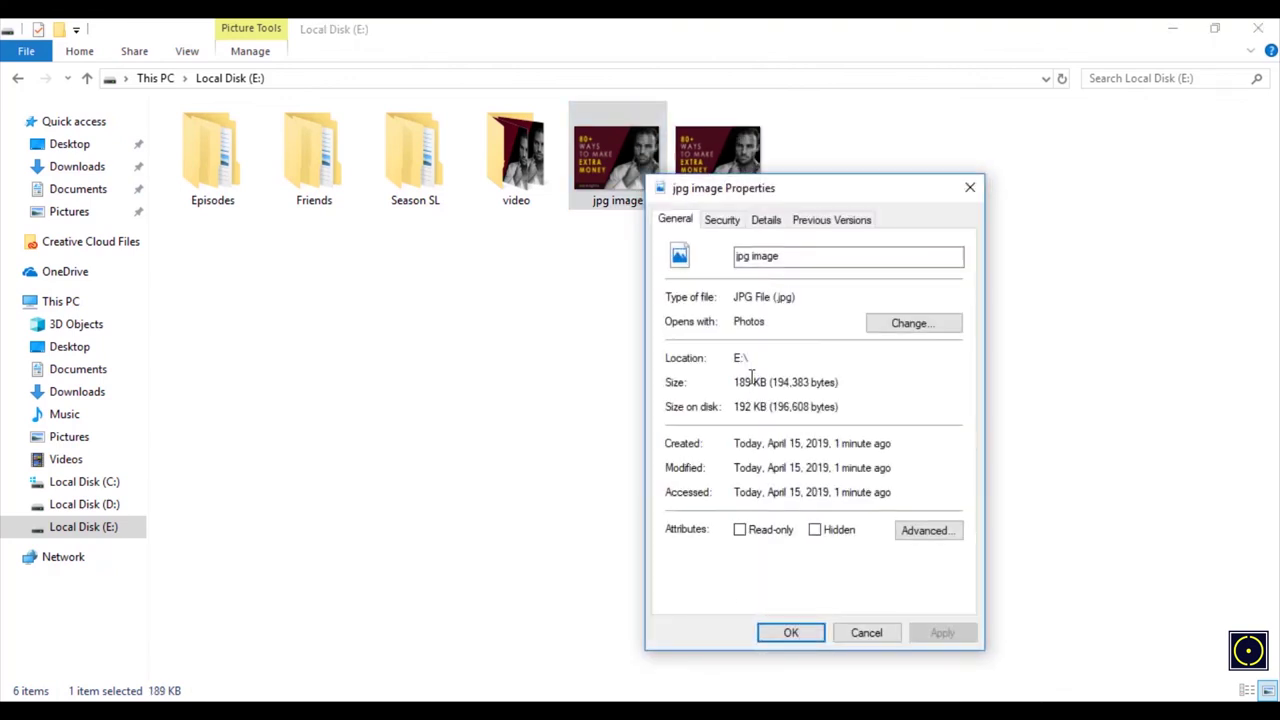
pyautogui.click(970, 188)
pyautogui.moveTo(740, 203)
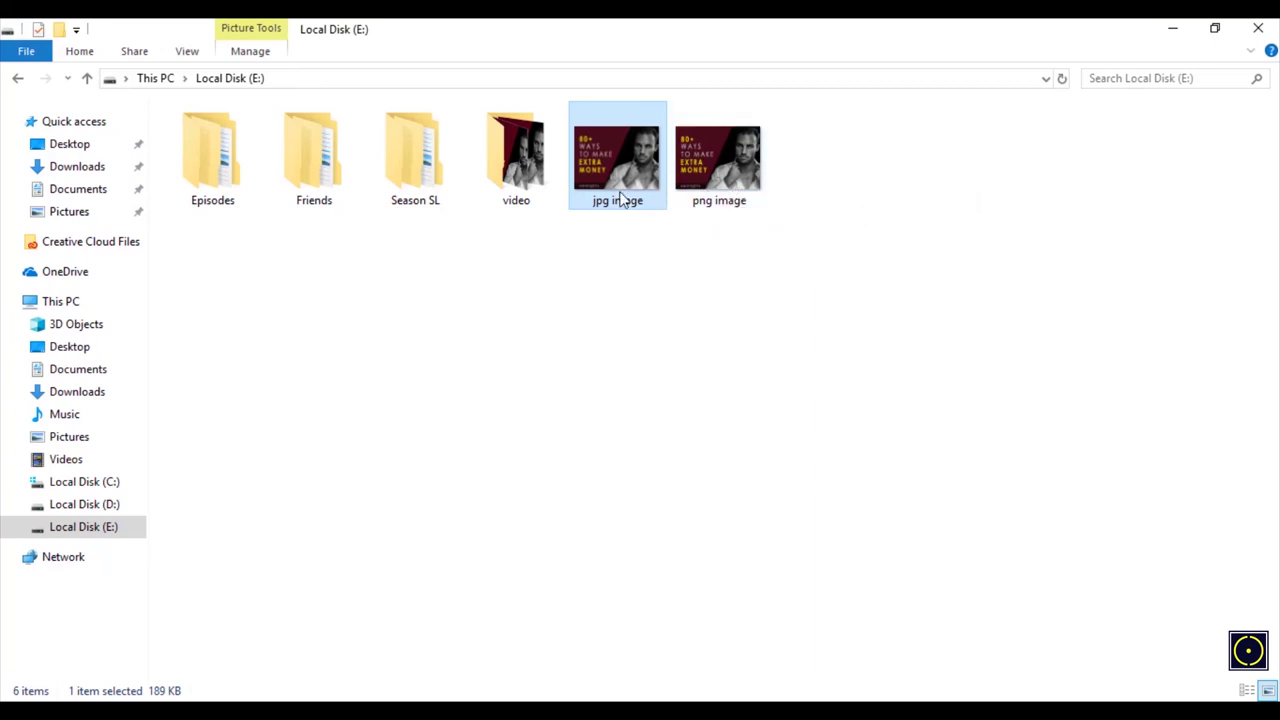
pyautogui.moveTo(628, 207)
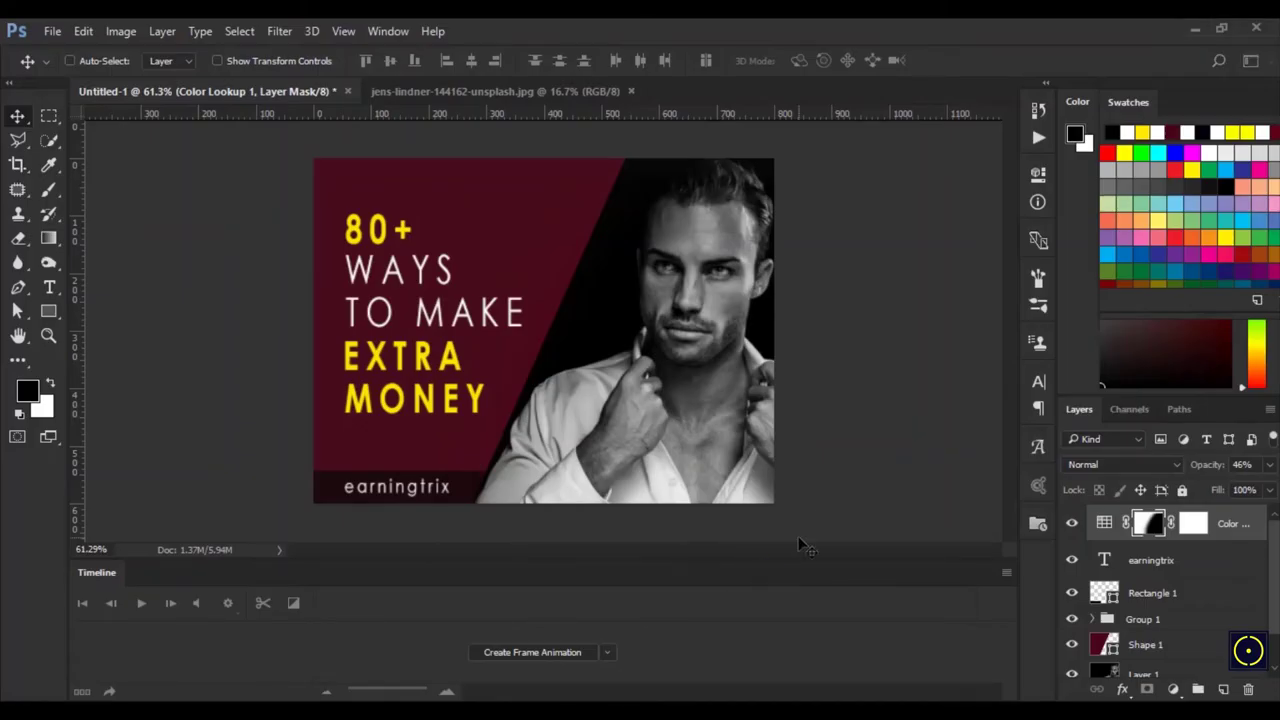
# Open the Export As dialog for the 800 x 600 thumbnail with Alt+Shift+Ctrl+W.
pyautogui.hotkey('ctrl', 'alt', 'shift', 'w')
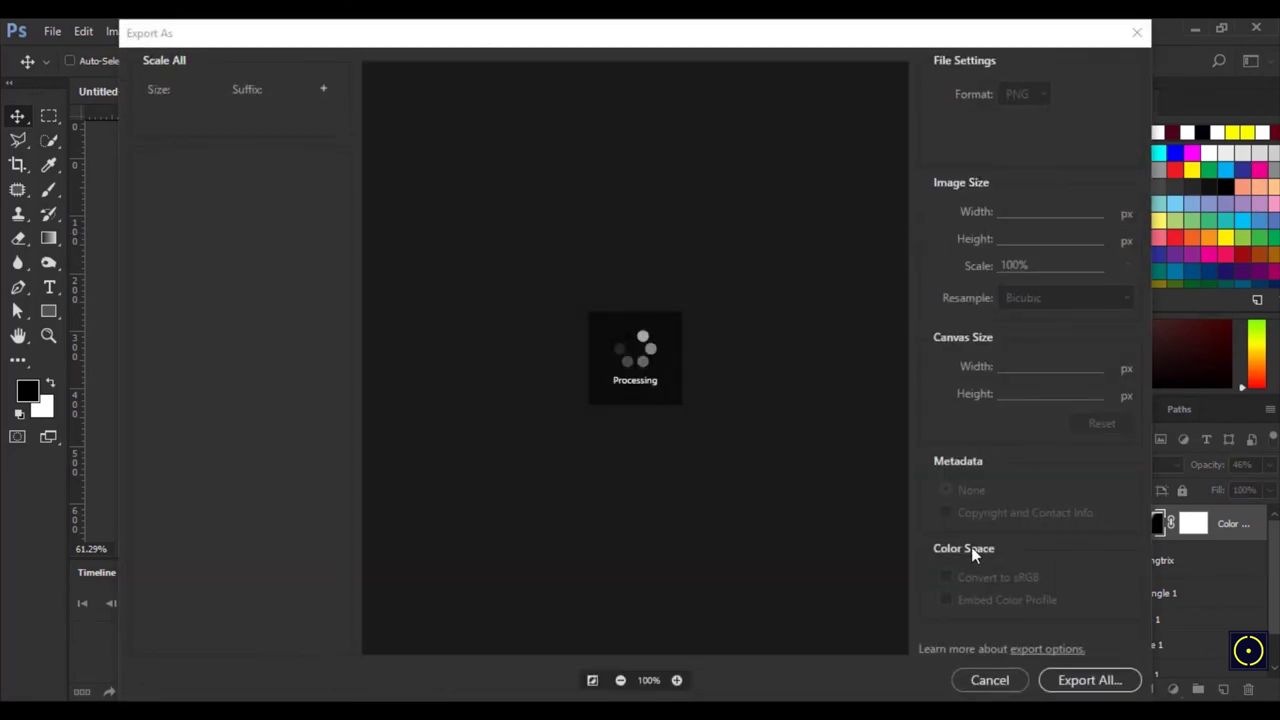